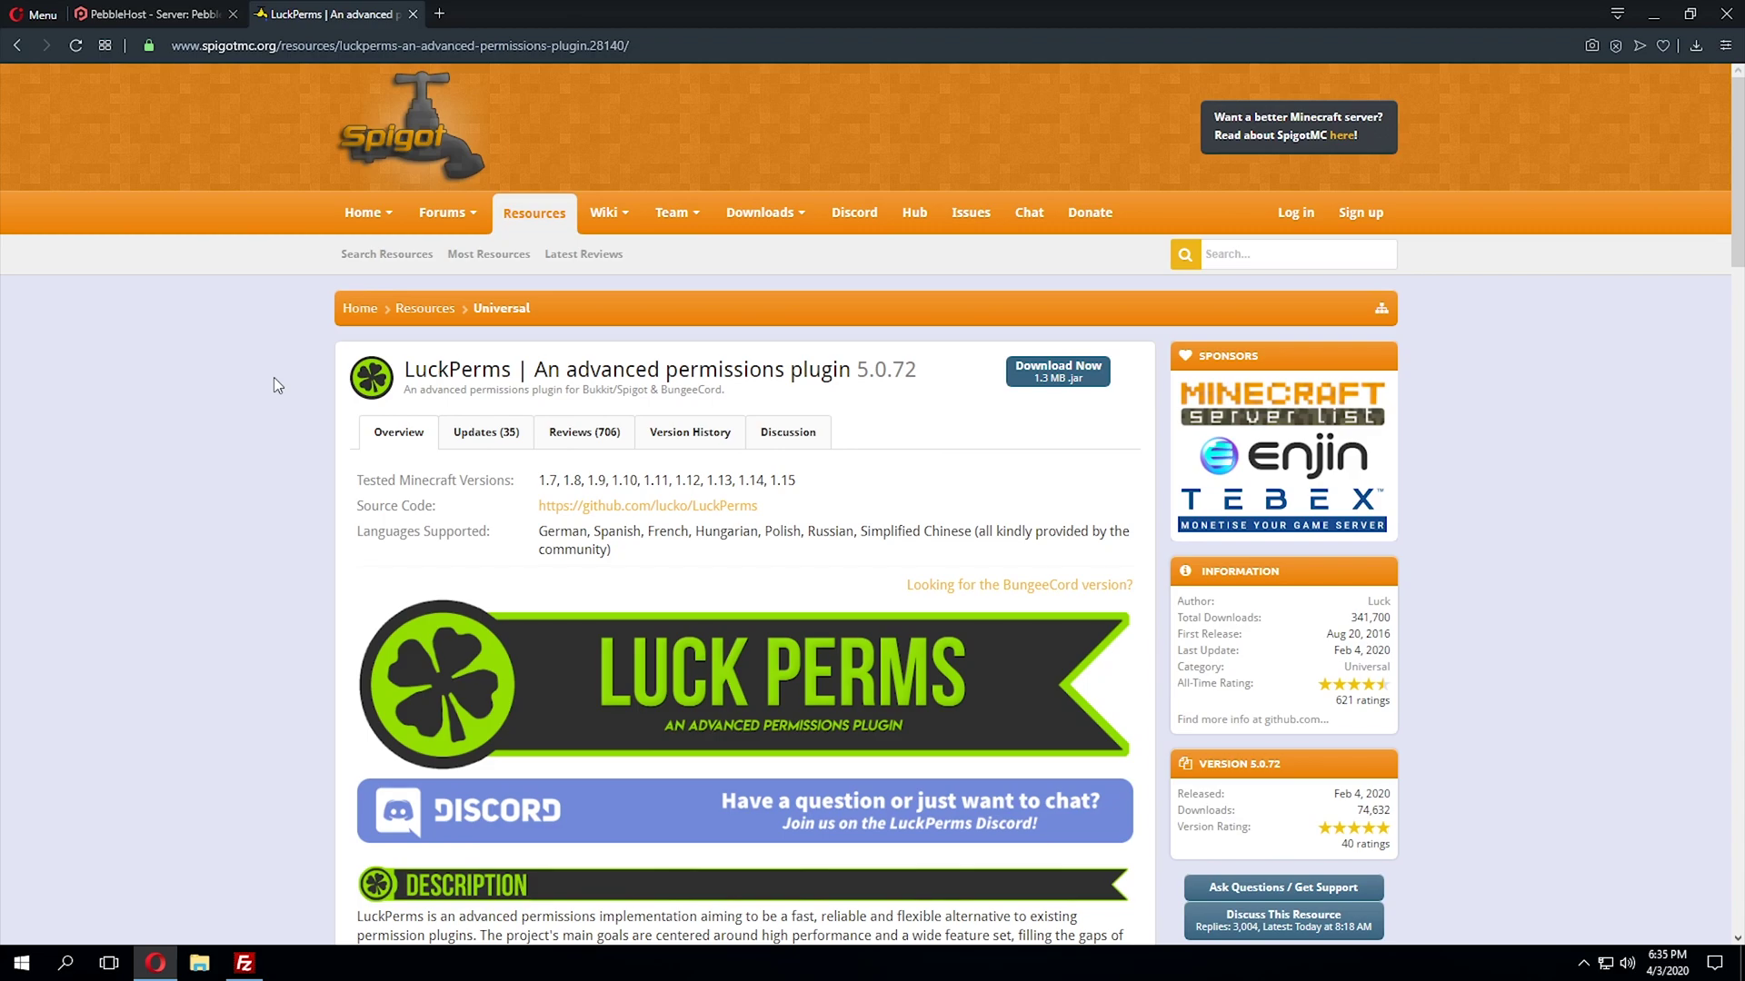
- Choose the Desktop as the save location for the LuckPerms-Bukkit-5.0.72 jar download
left_click(1068, 386)
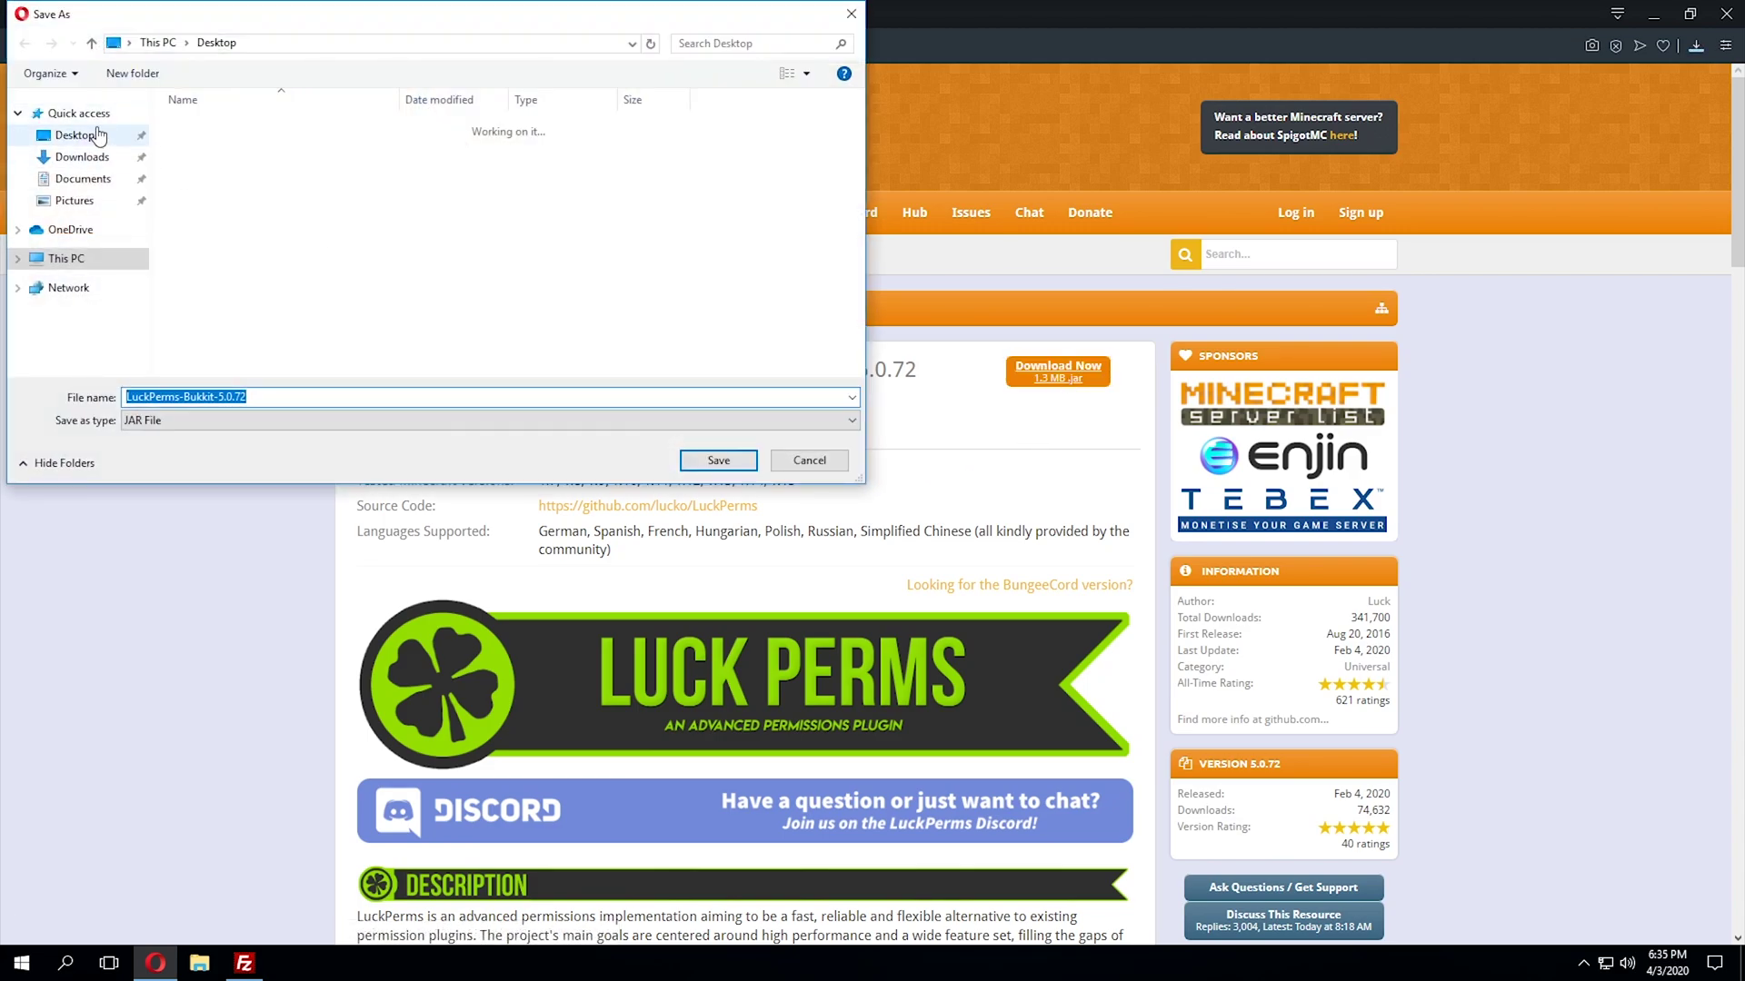
left_click(89, 138)
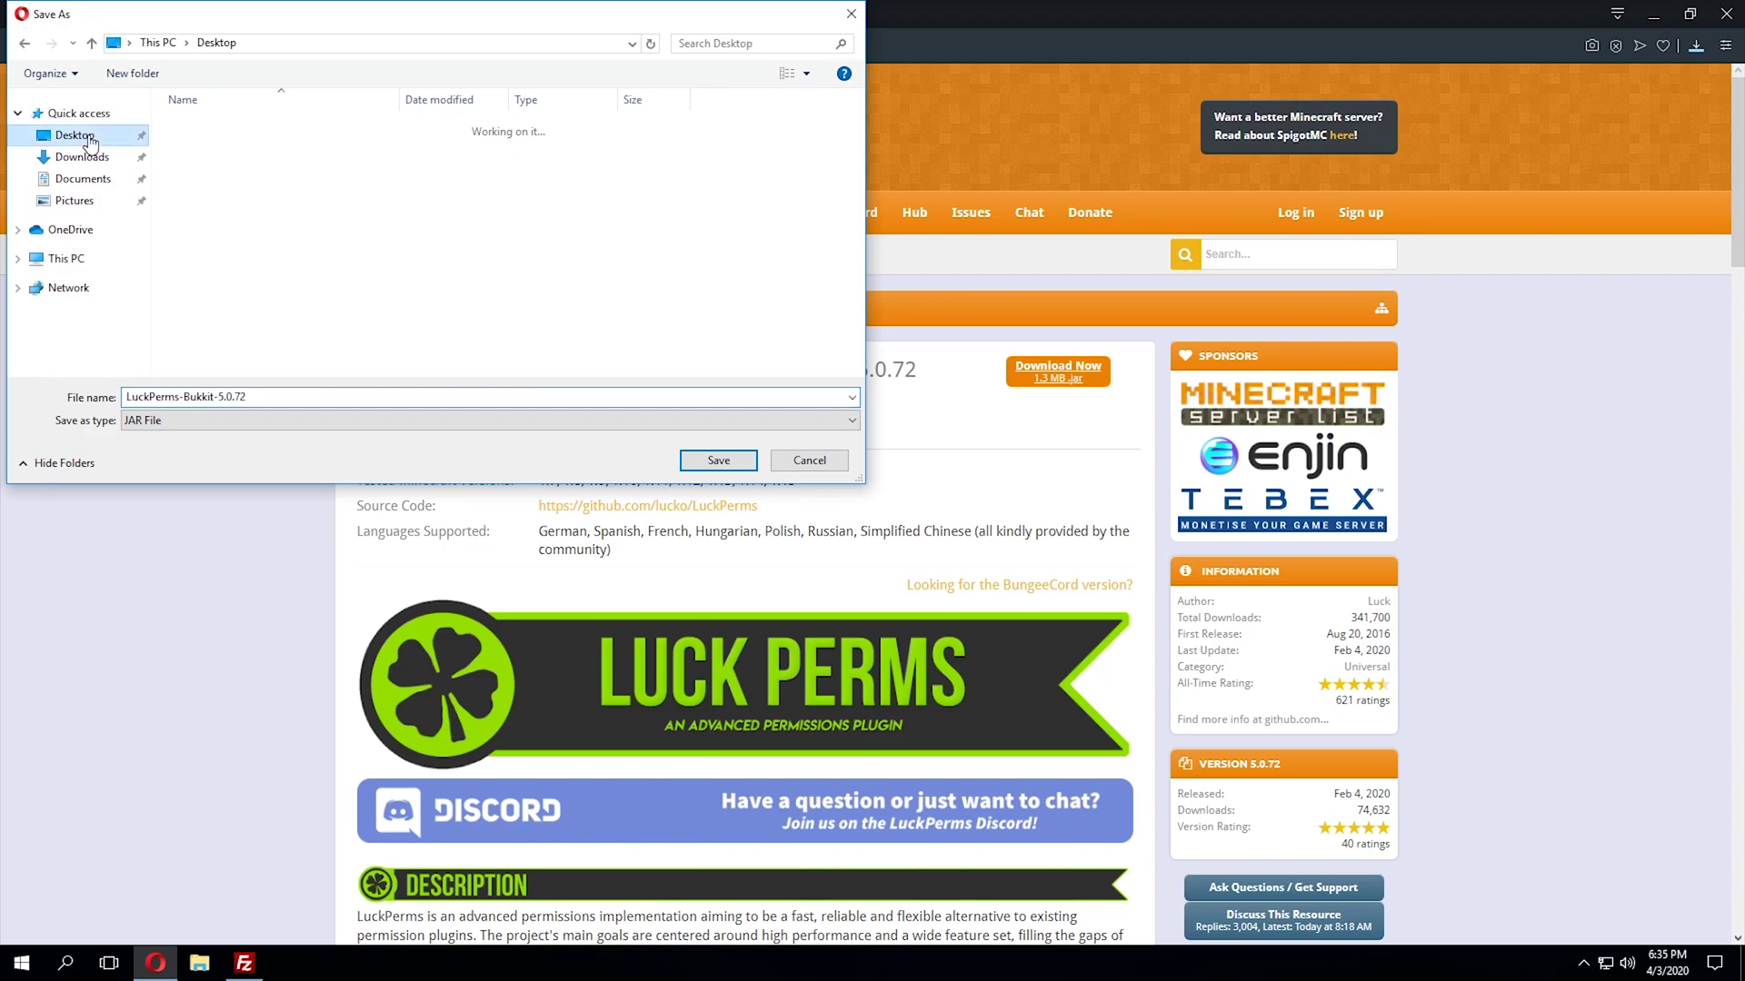
- Save the LuckPerms jar to the Desktop and bring up the server's FTP File Access page
left_click(718, 461)
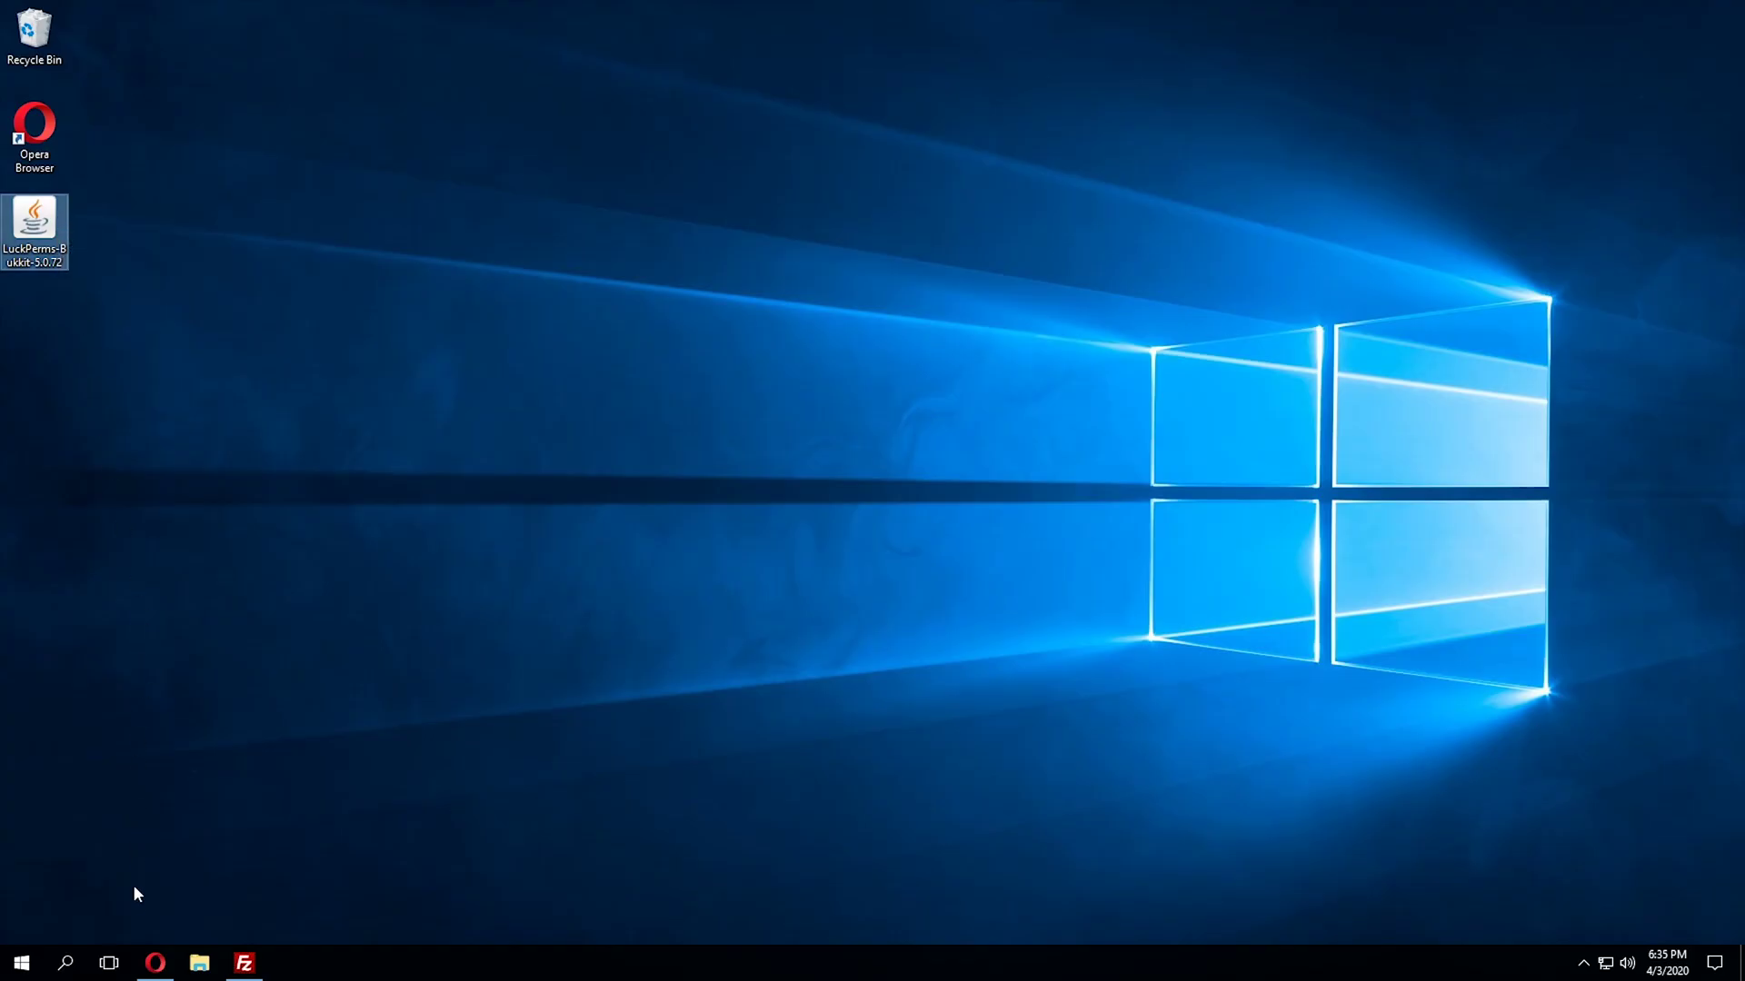
left_click(155, 963)
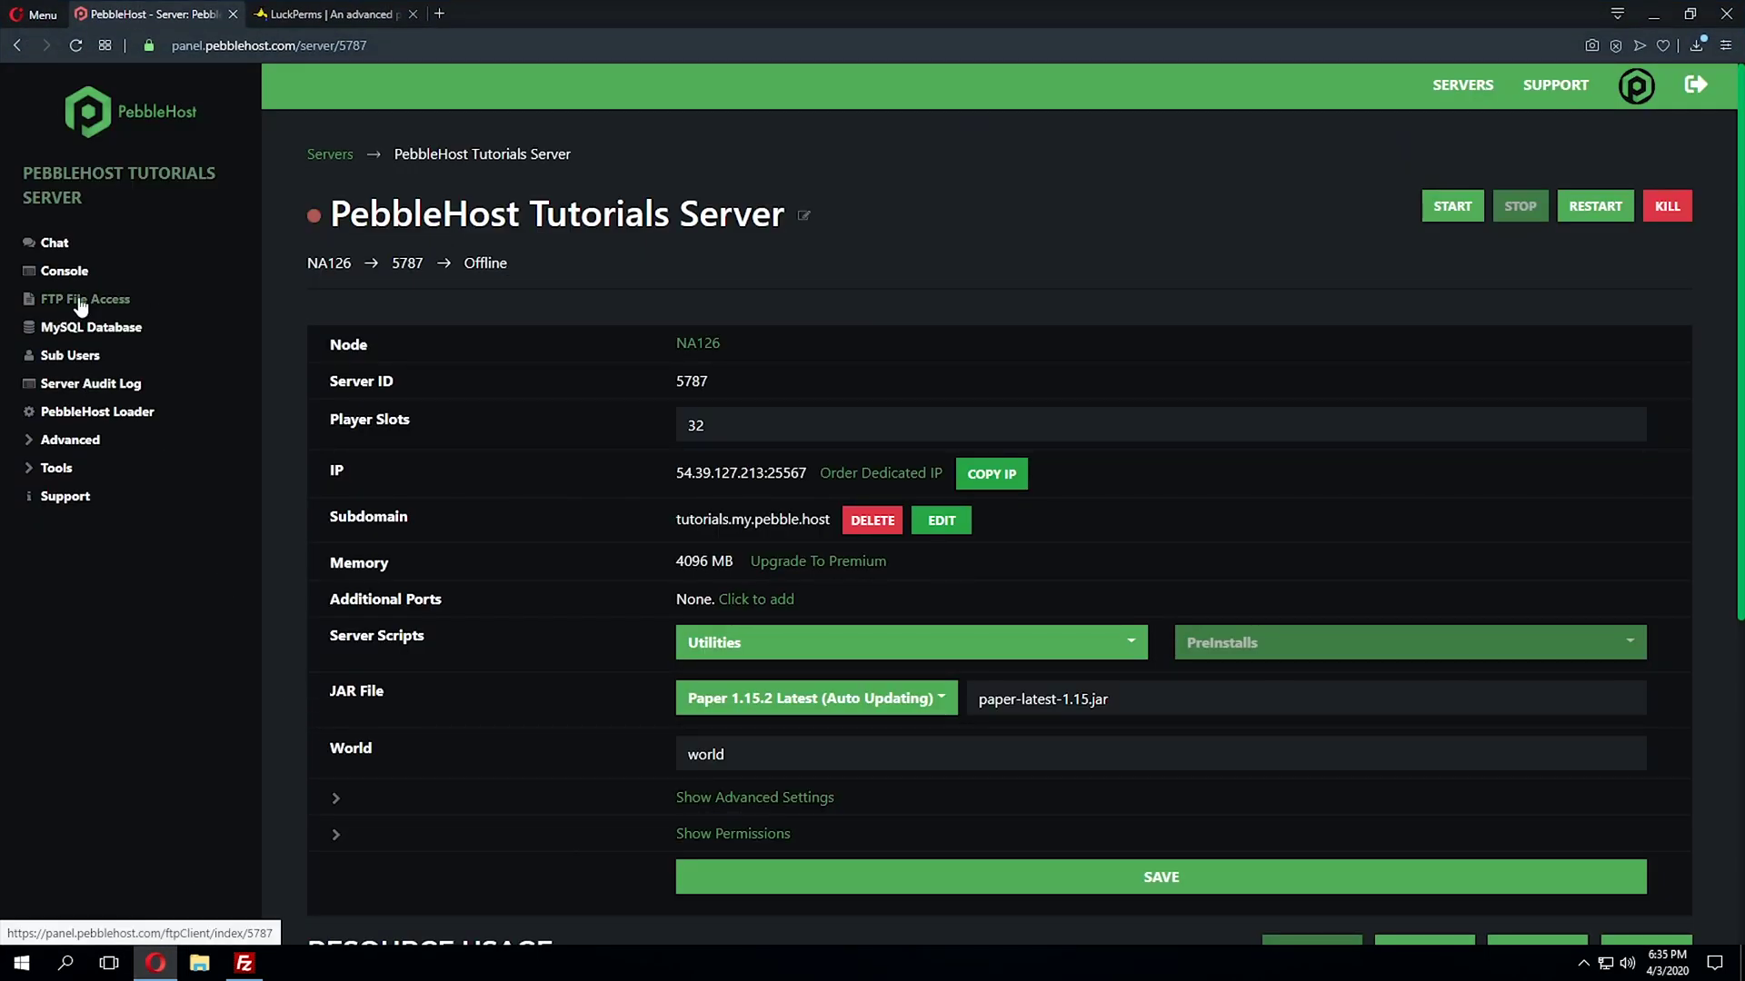
left_click(80, 303)
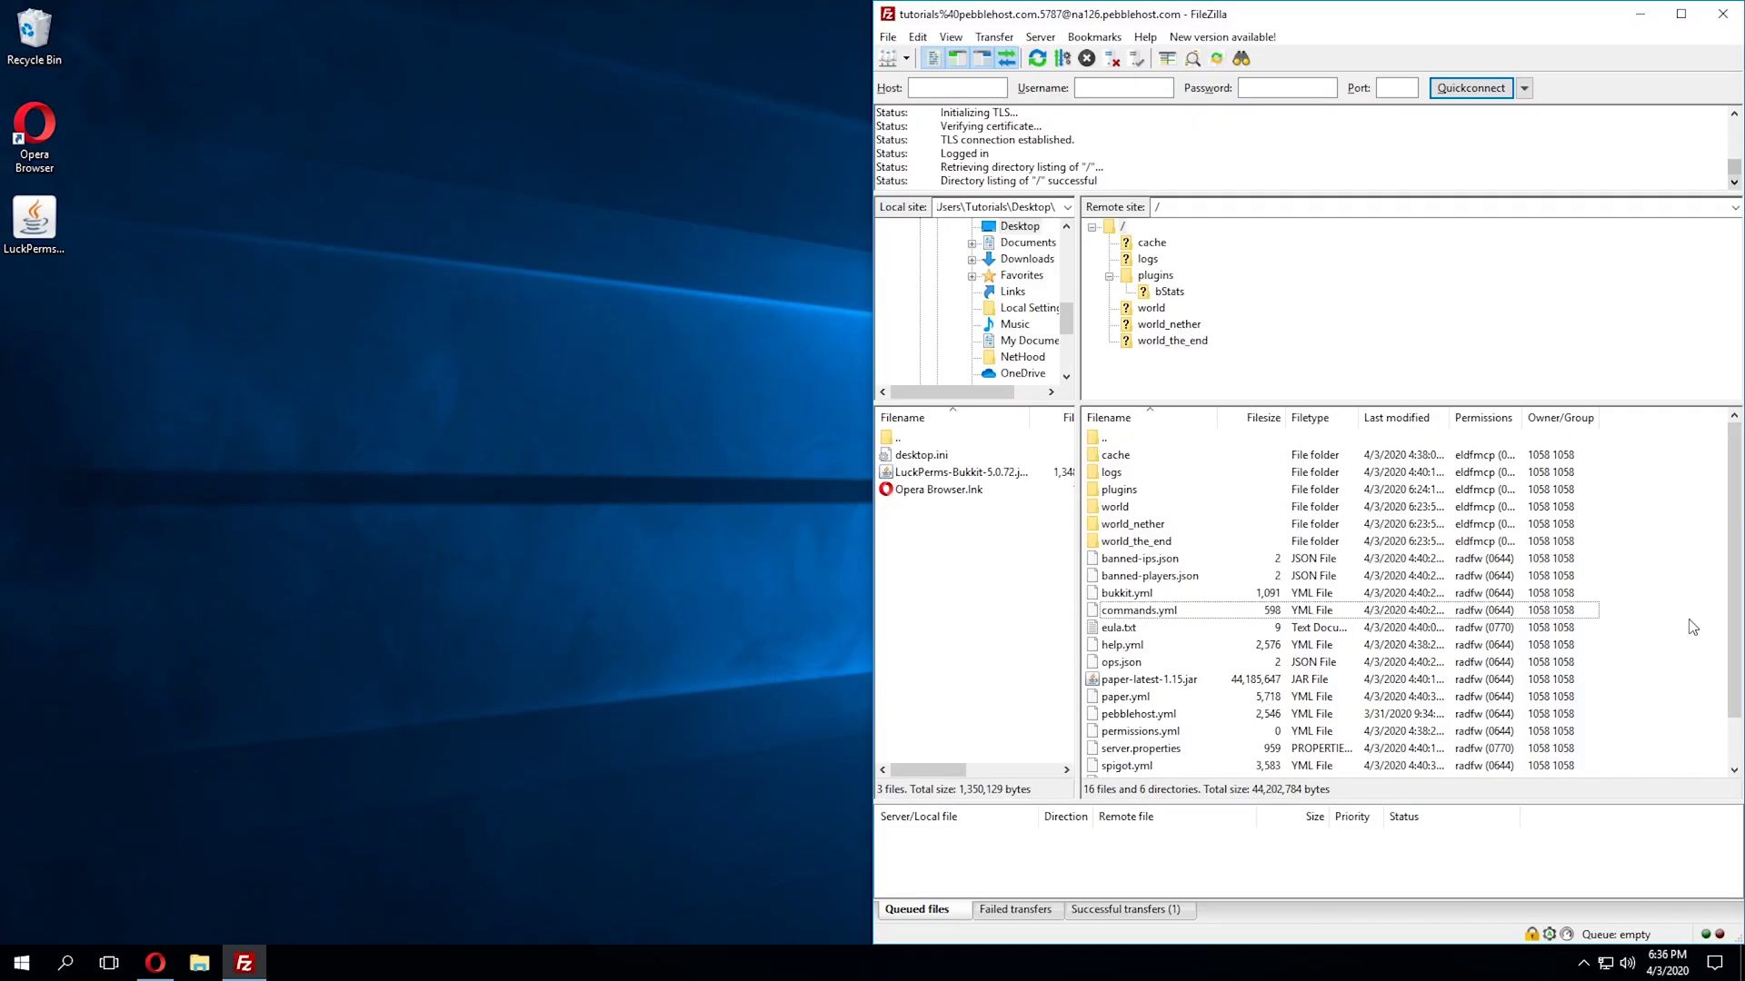
- Drag LuckPerms-Bukkit-5.0.72.jar from the Desktop into the server's /plugins folder in FileZilla
left_click(38, 223)
left_click_drag(41, 223, 1185, 498)
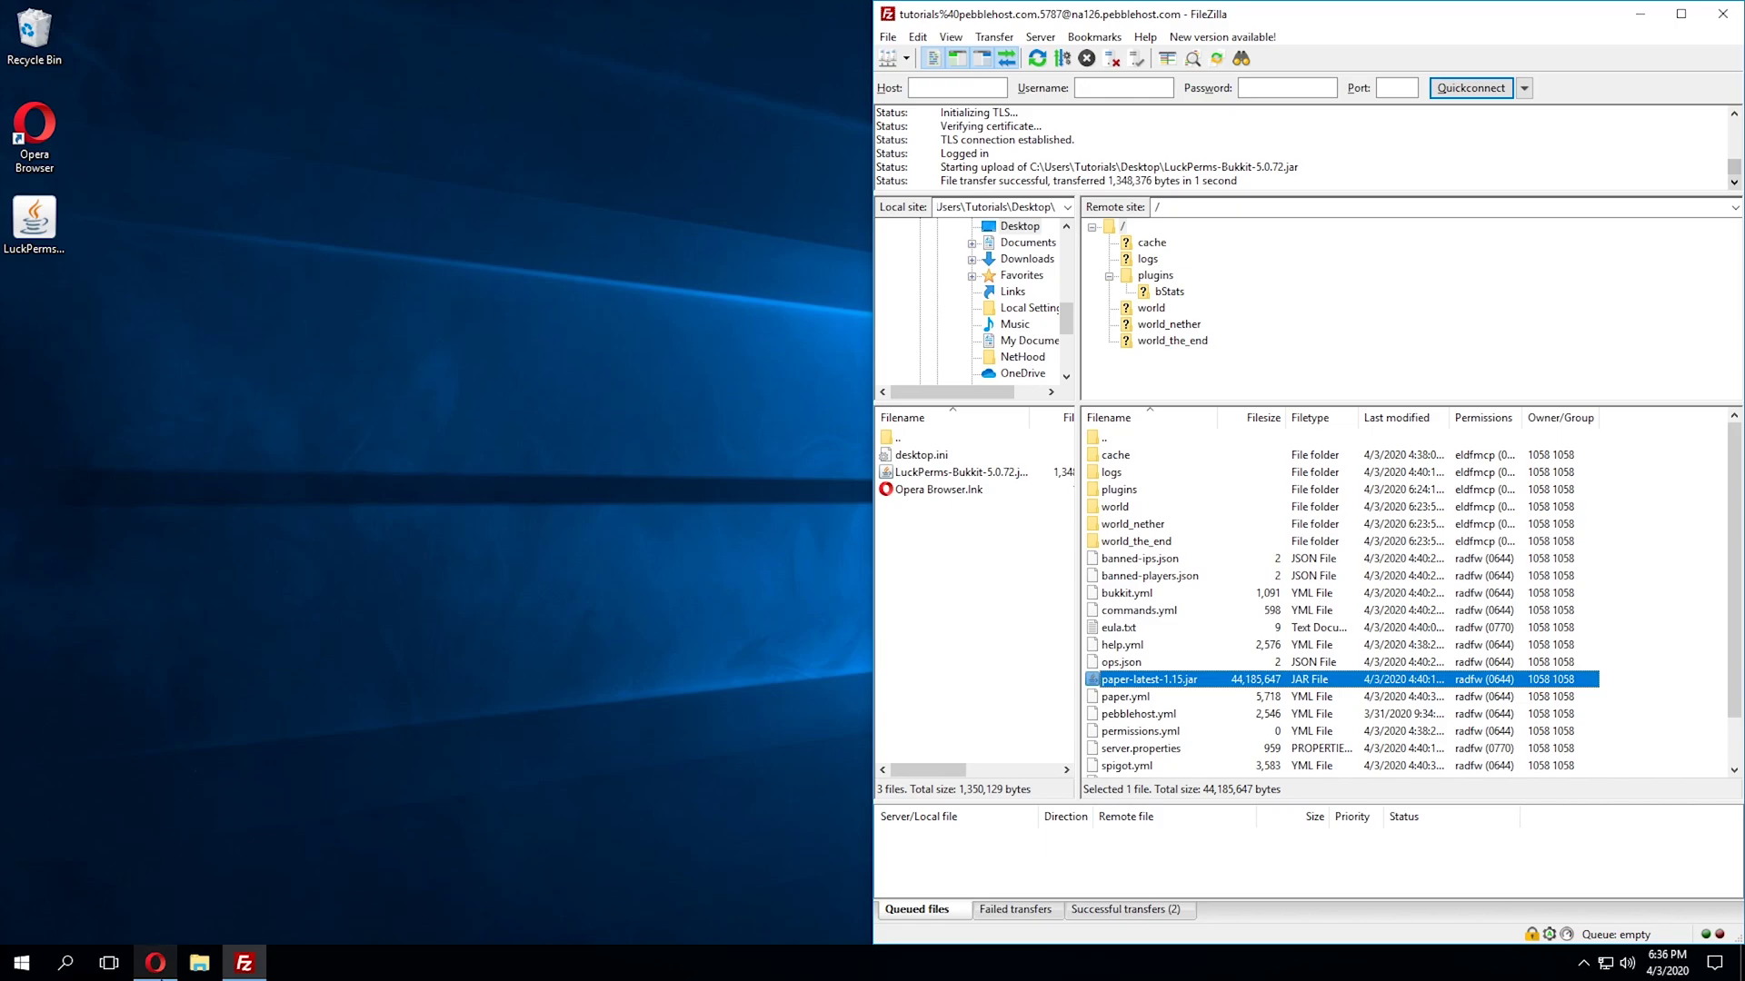
- Return to the PebbleHost Tutorials Server overview and start the server
left_click(156, 963)
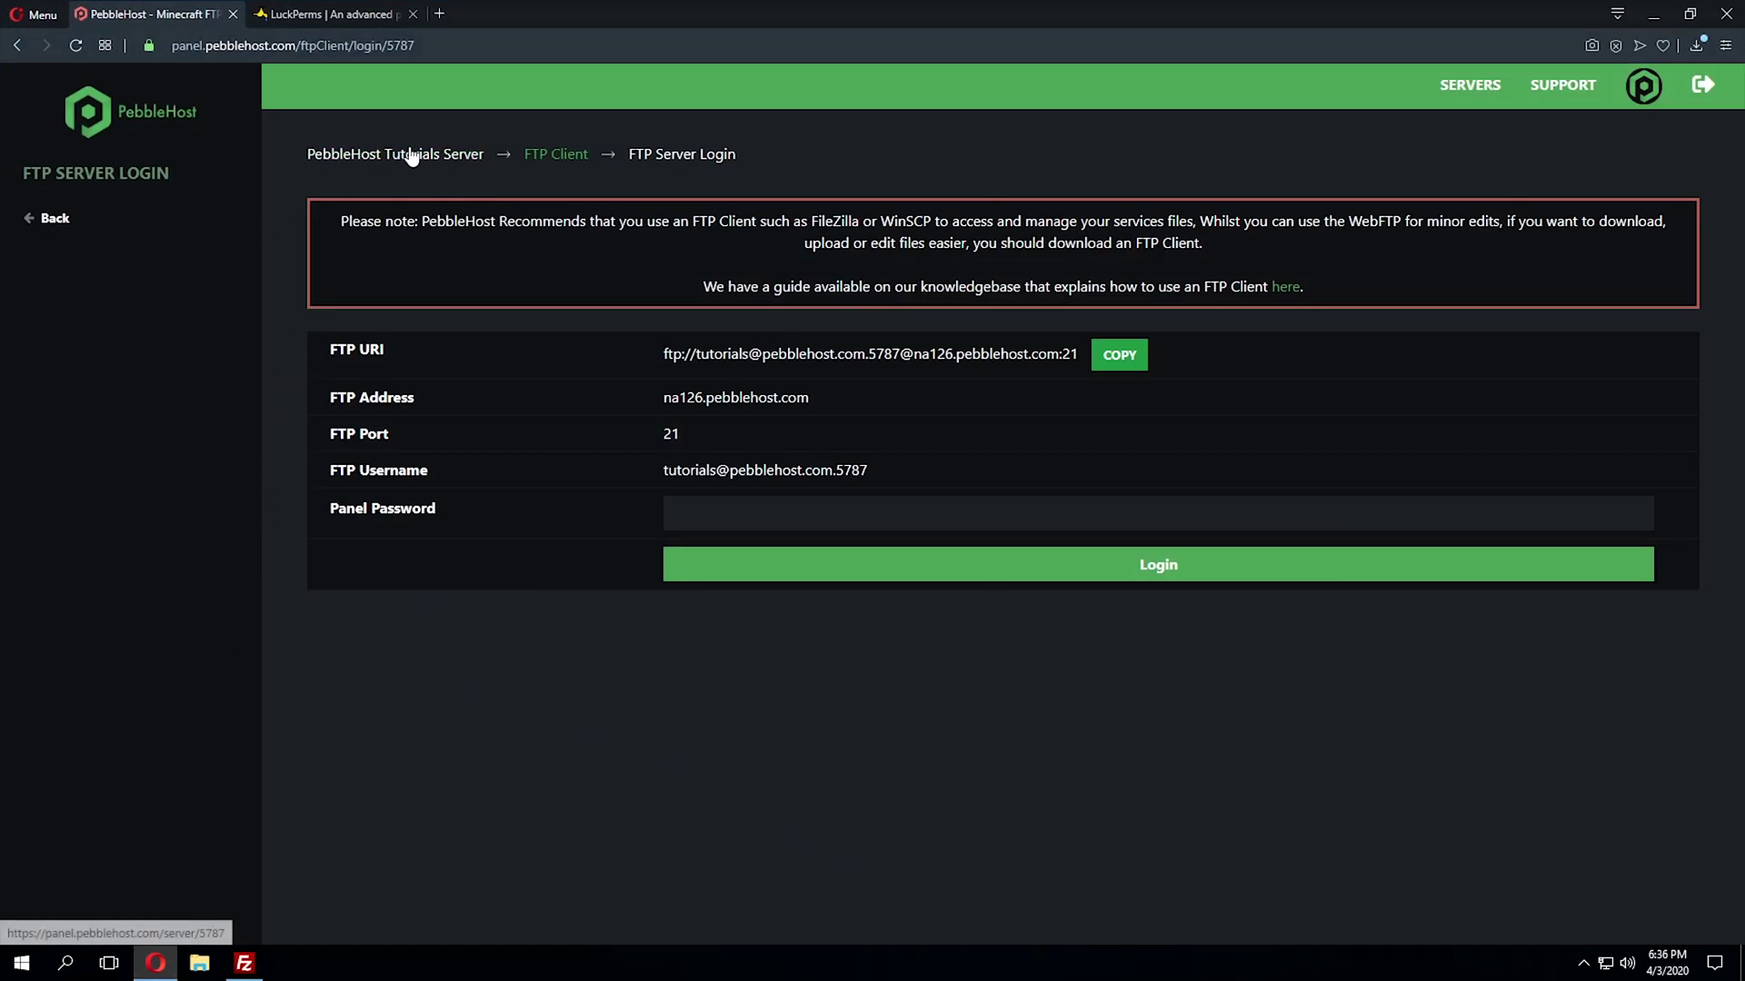
left_click(332, 153)
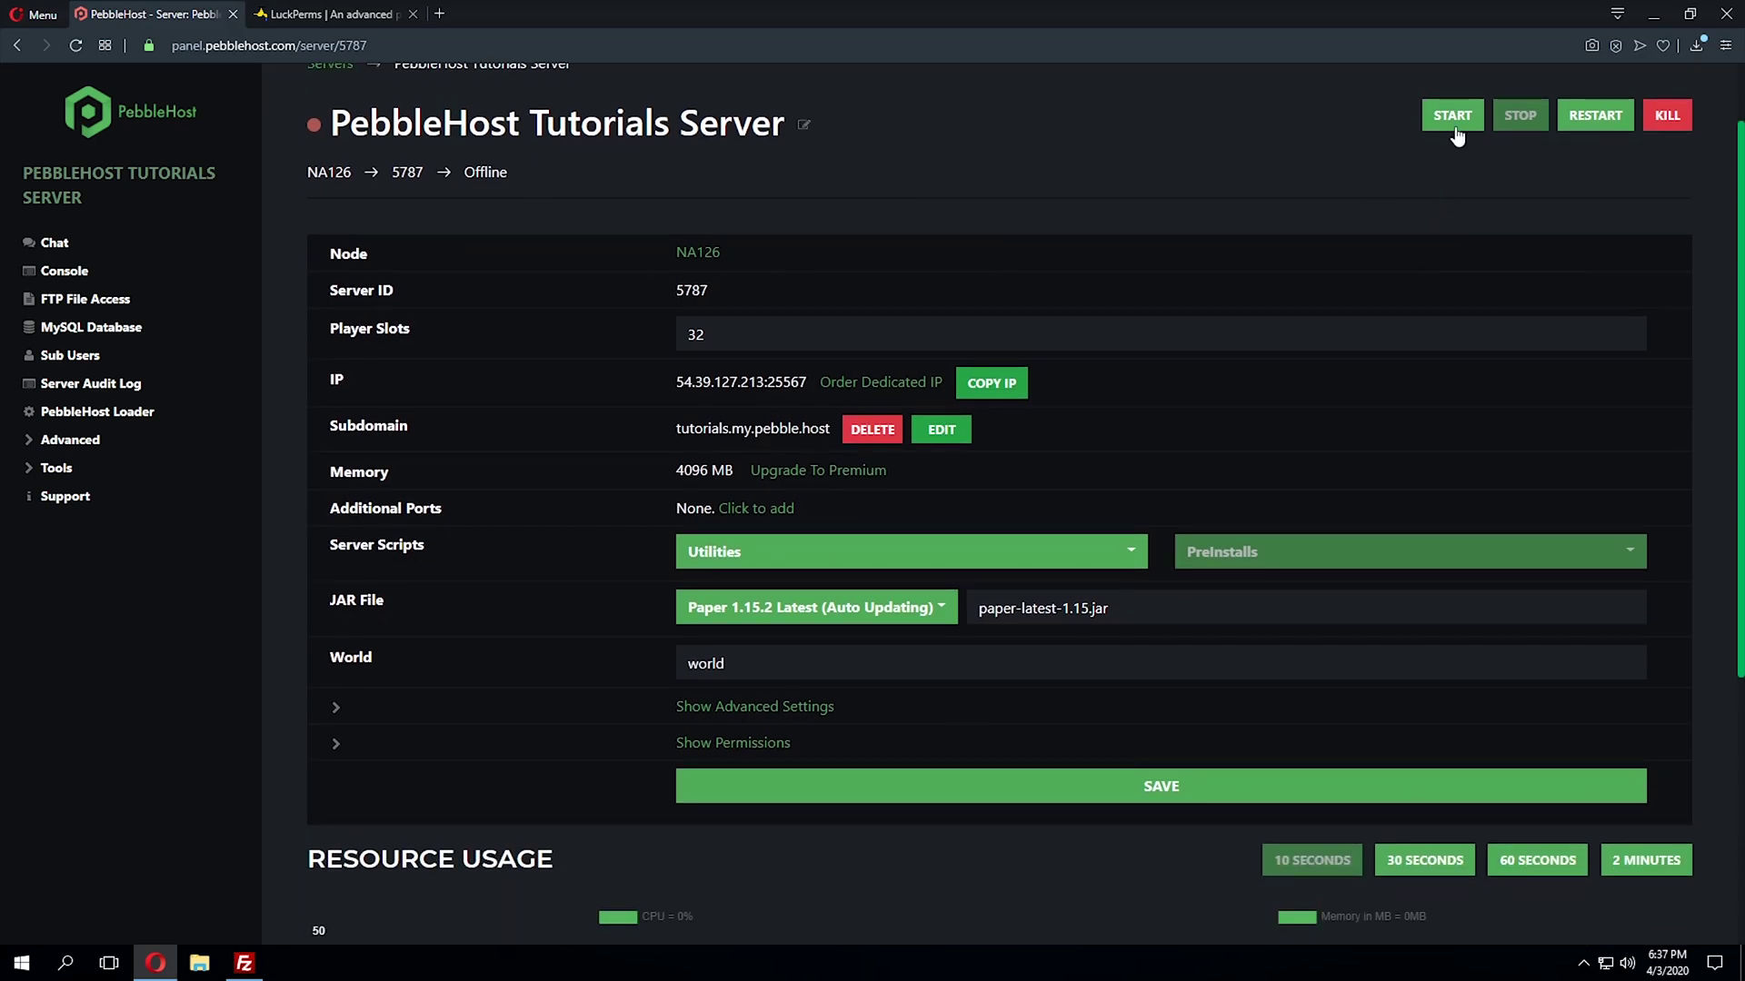
left_click(1452, 205)
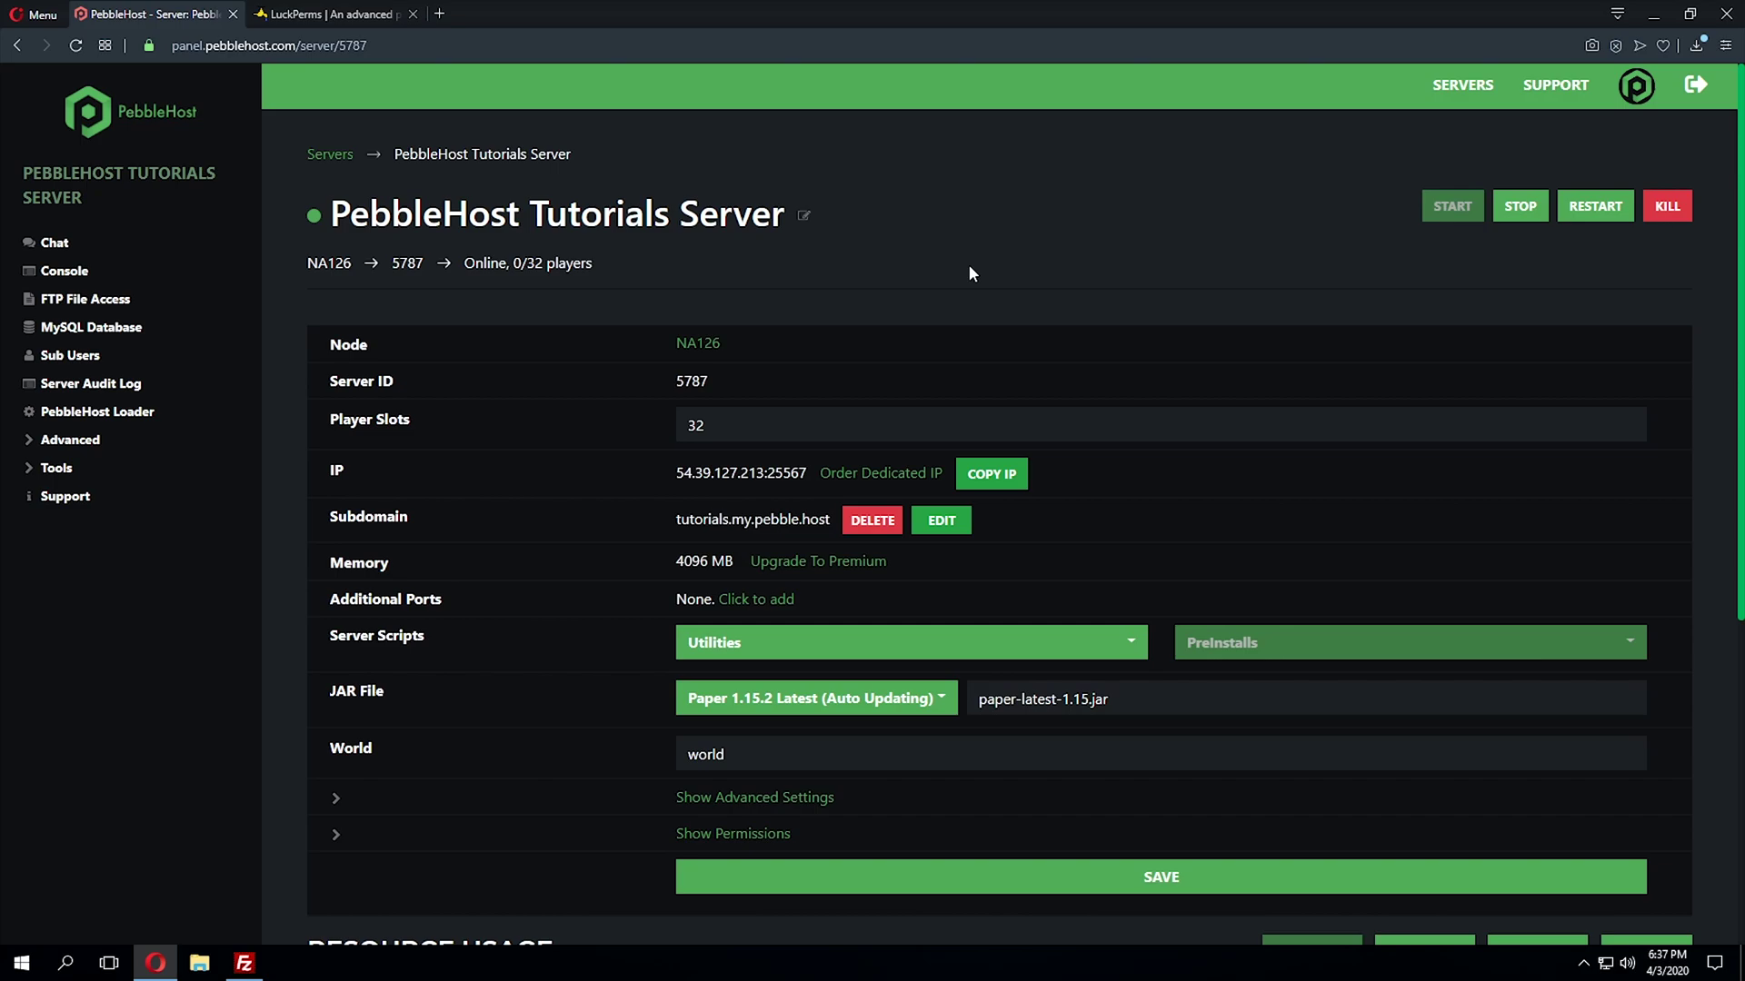
- Add a new MySQL database named luckperms on the server's MySQL Database page
left_click(91, 329)
left_click(1617, 374)
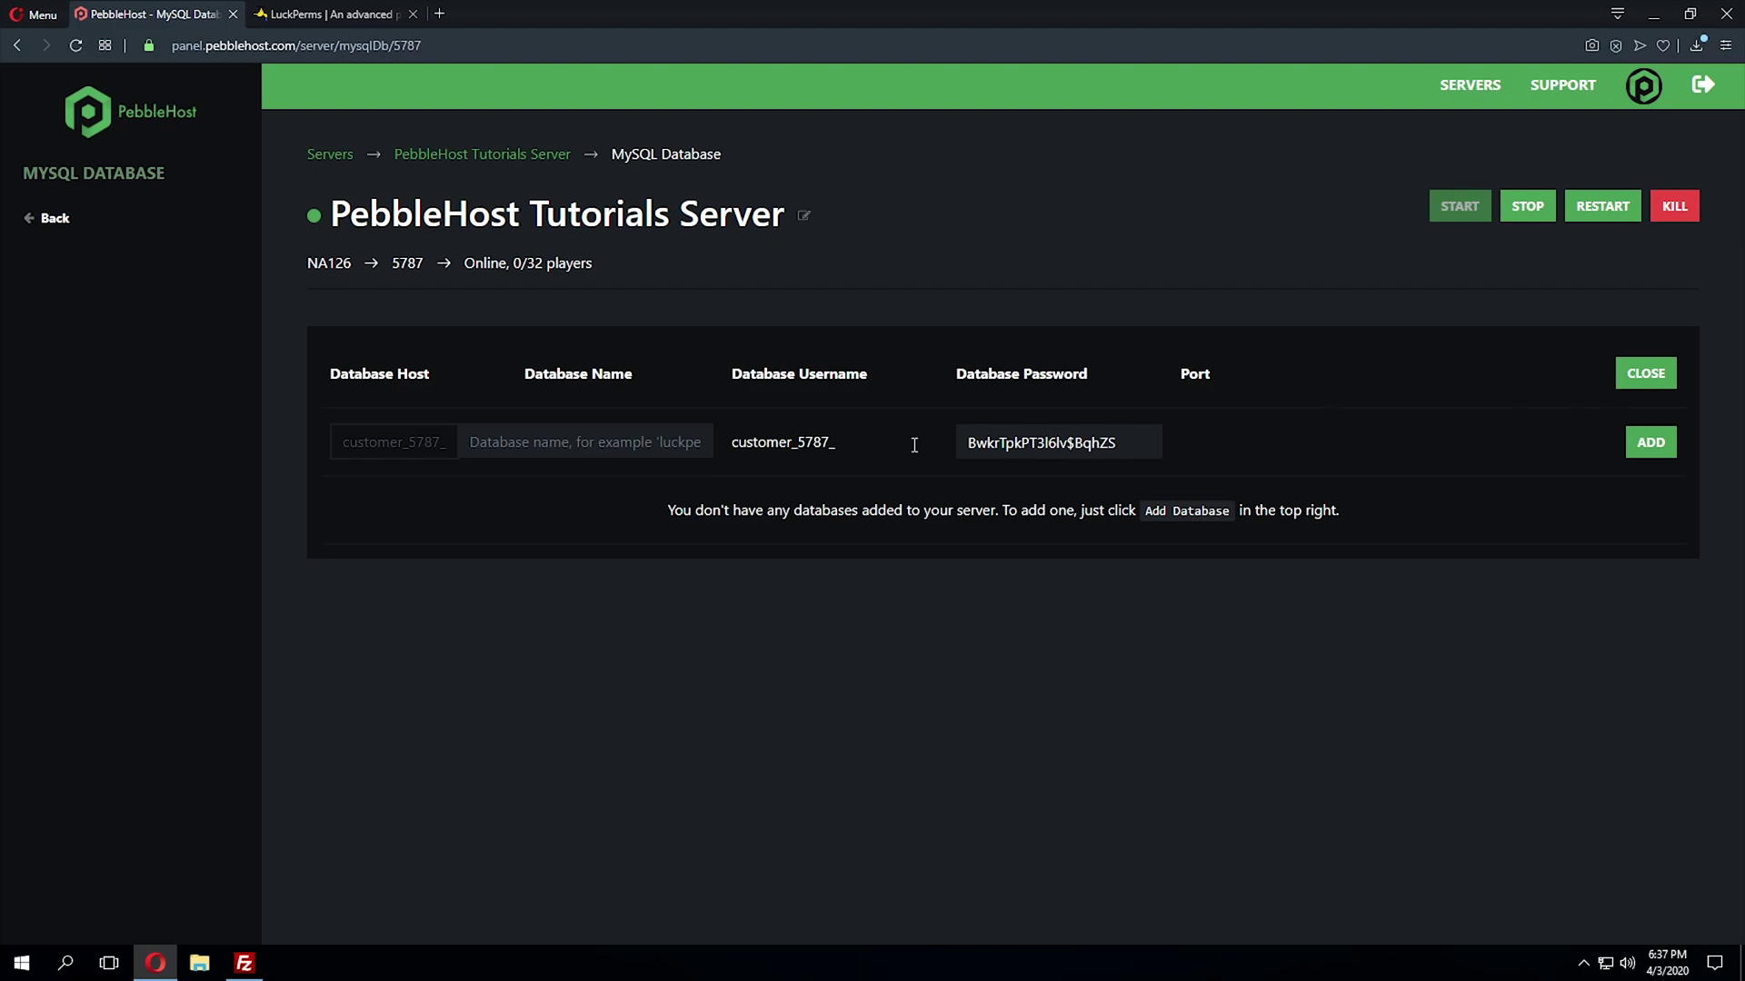
type("luckperms")
left_click(1667, 452)
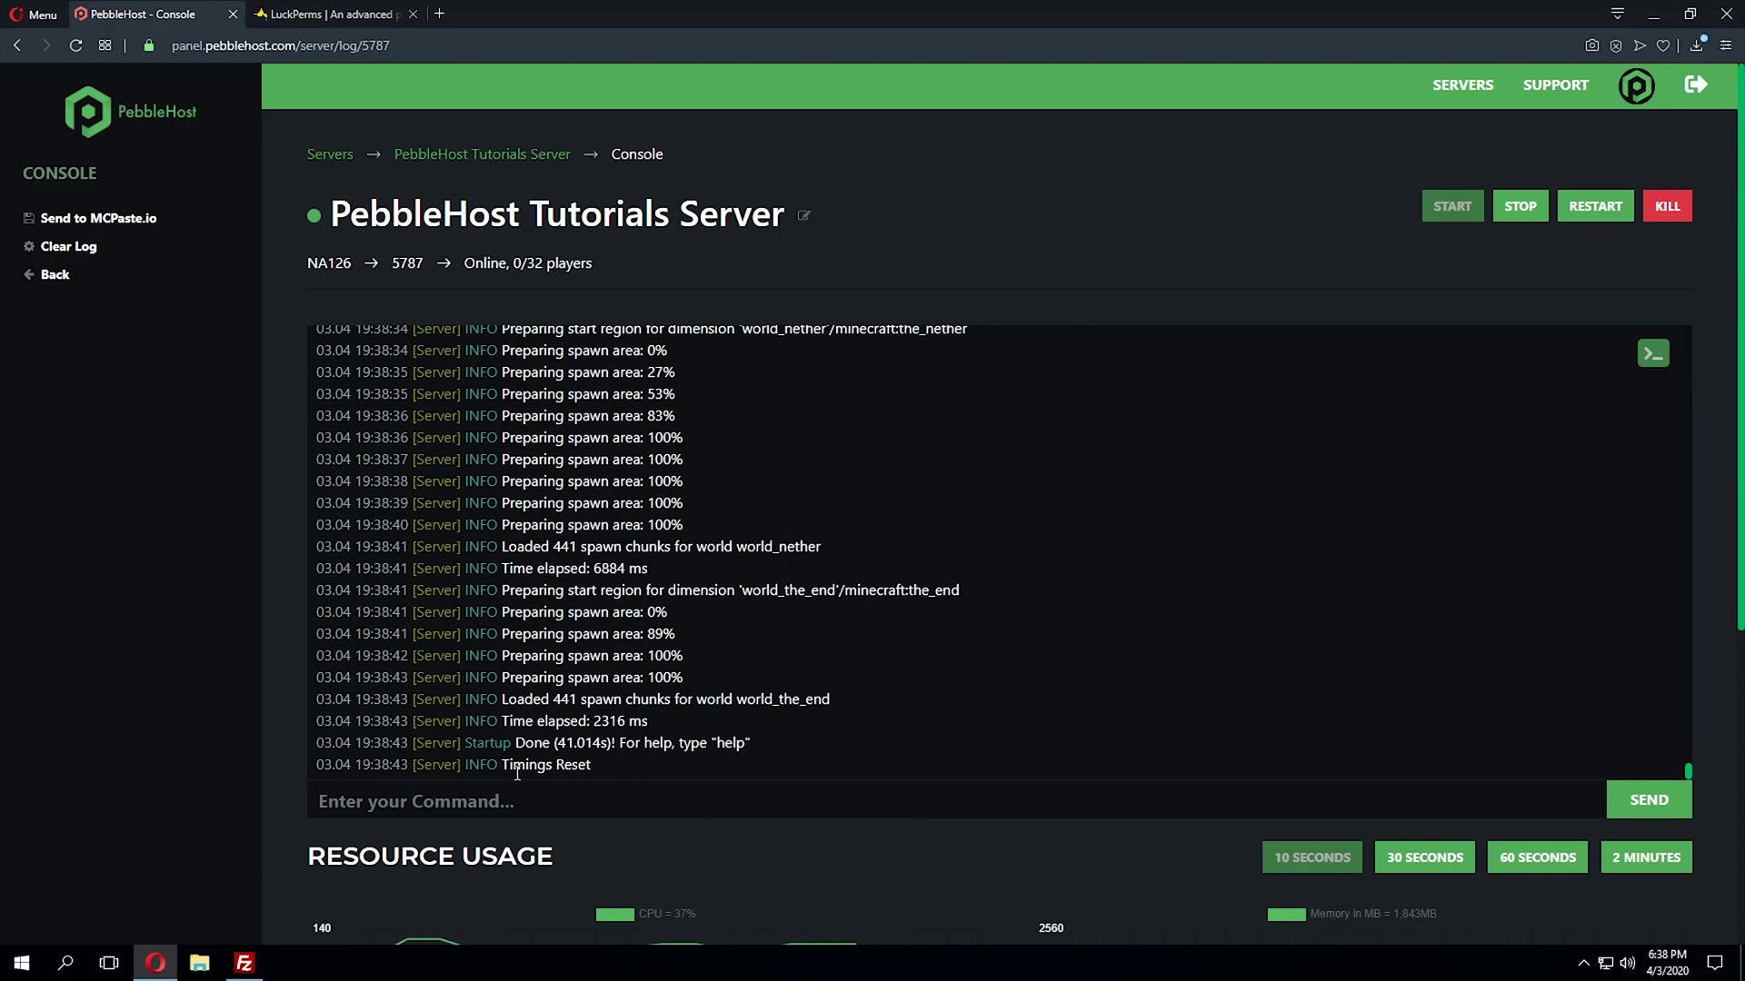
left_click_drag(503, 743, 584, 742)
- In maximised FileZilla, browse to /plugins/LuckPerms and bring up the file actions for config.yml
left_click(716, 736)
left_click(1644, 13)
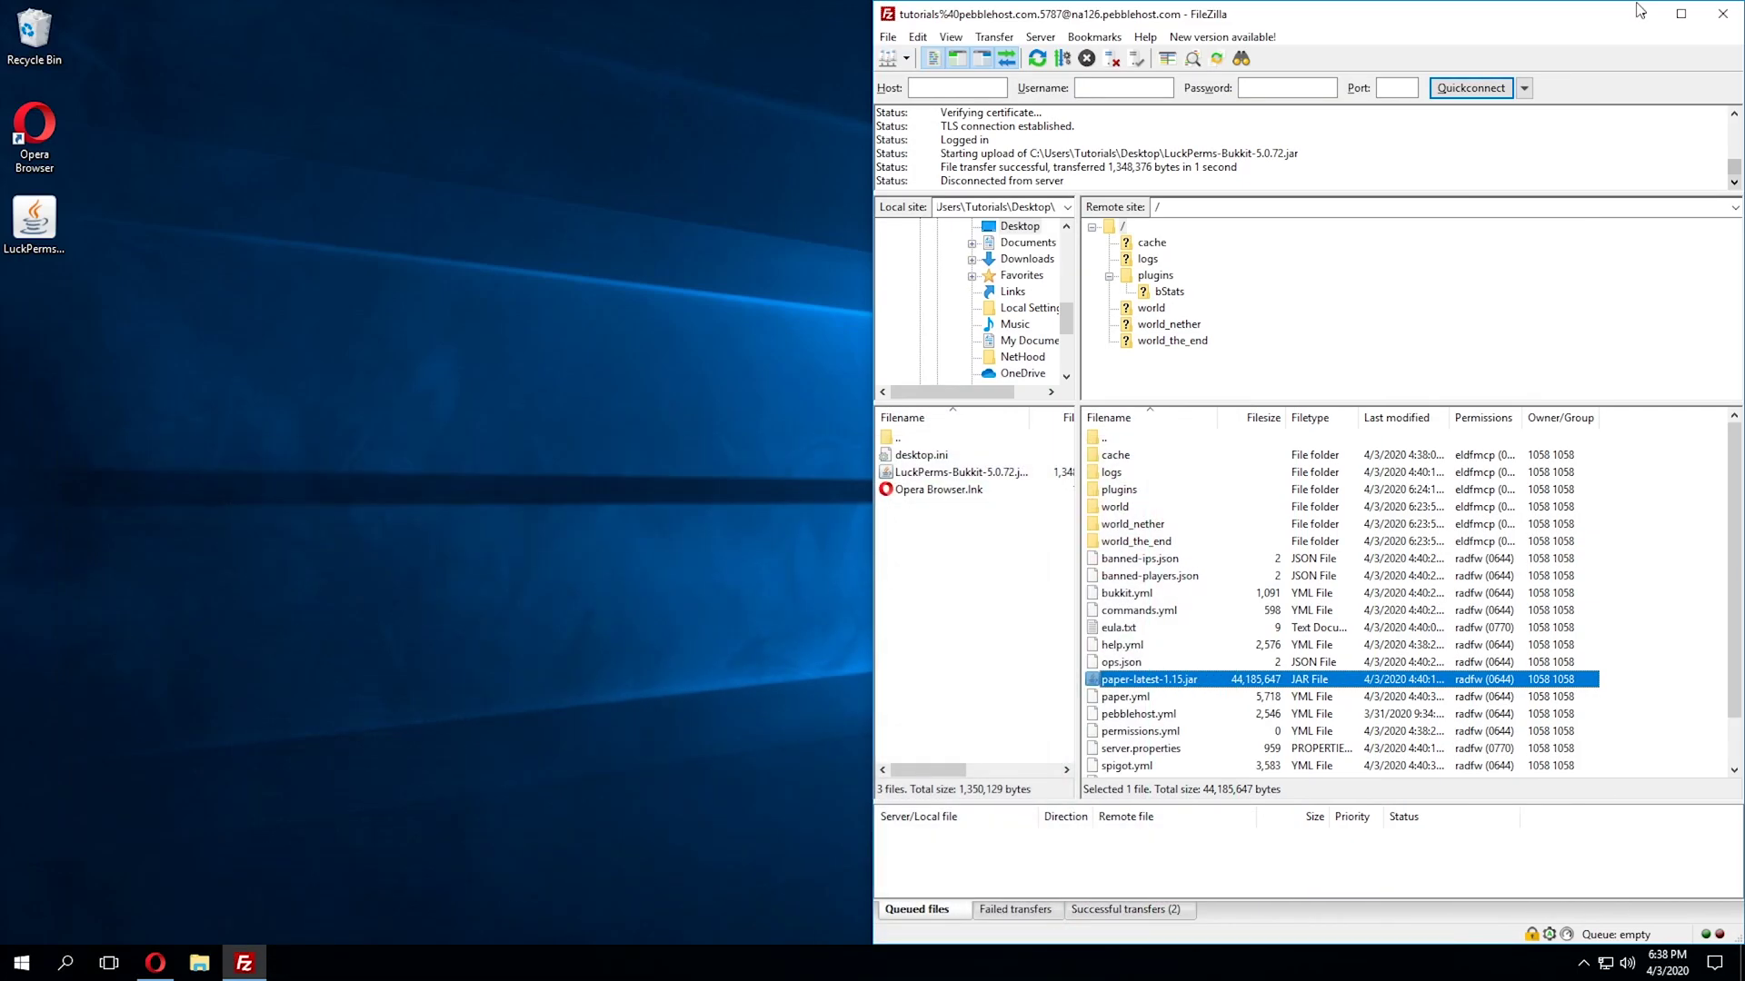
double_click(1367, 16)
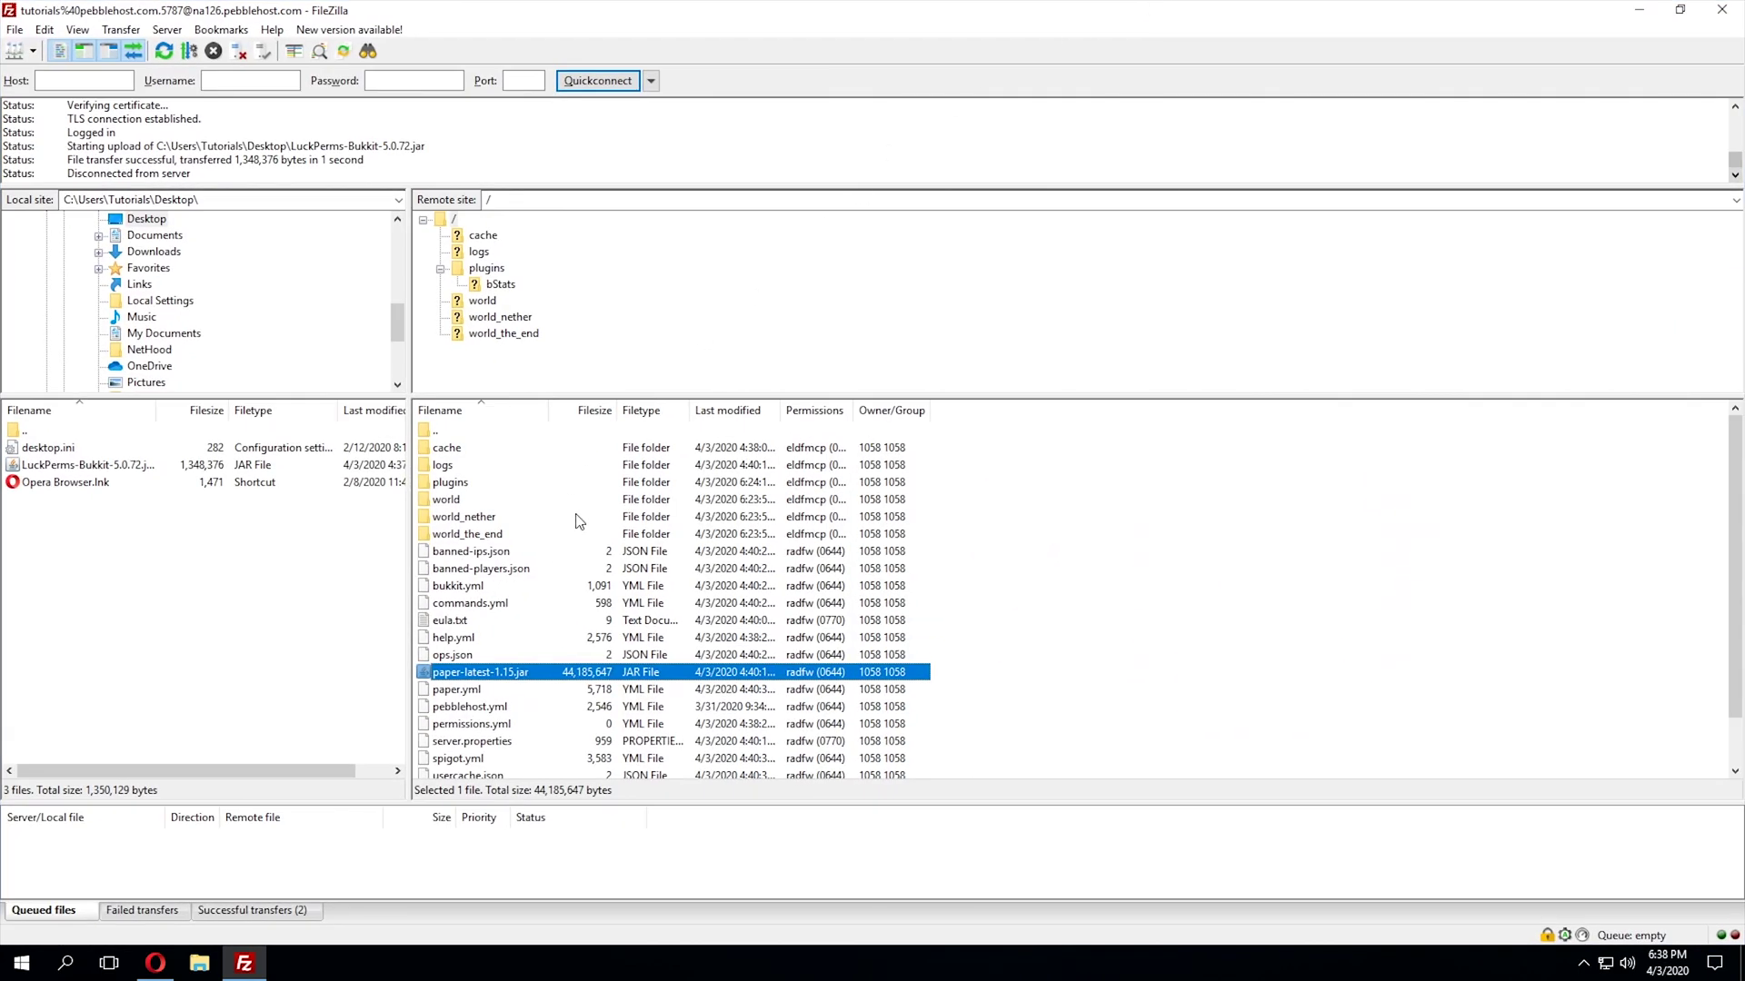
left_click(470, 489)
double_click(470, 489)
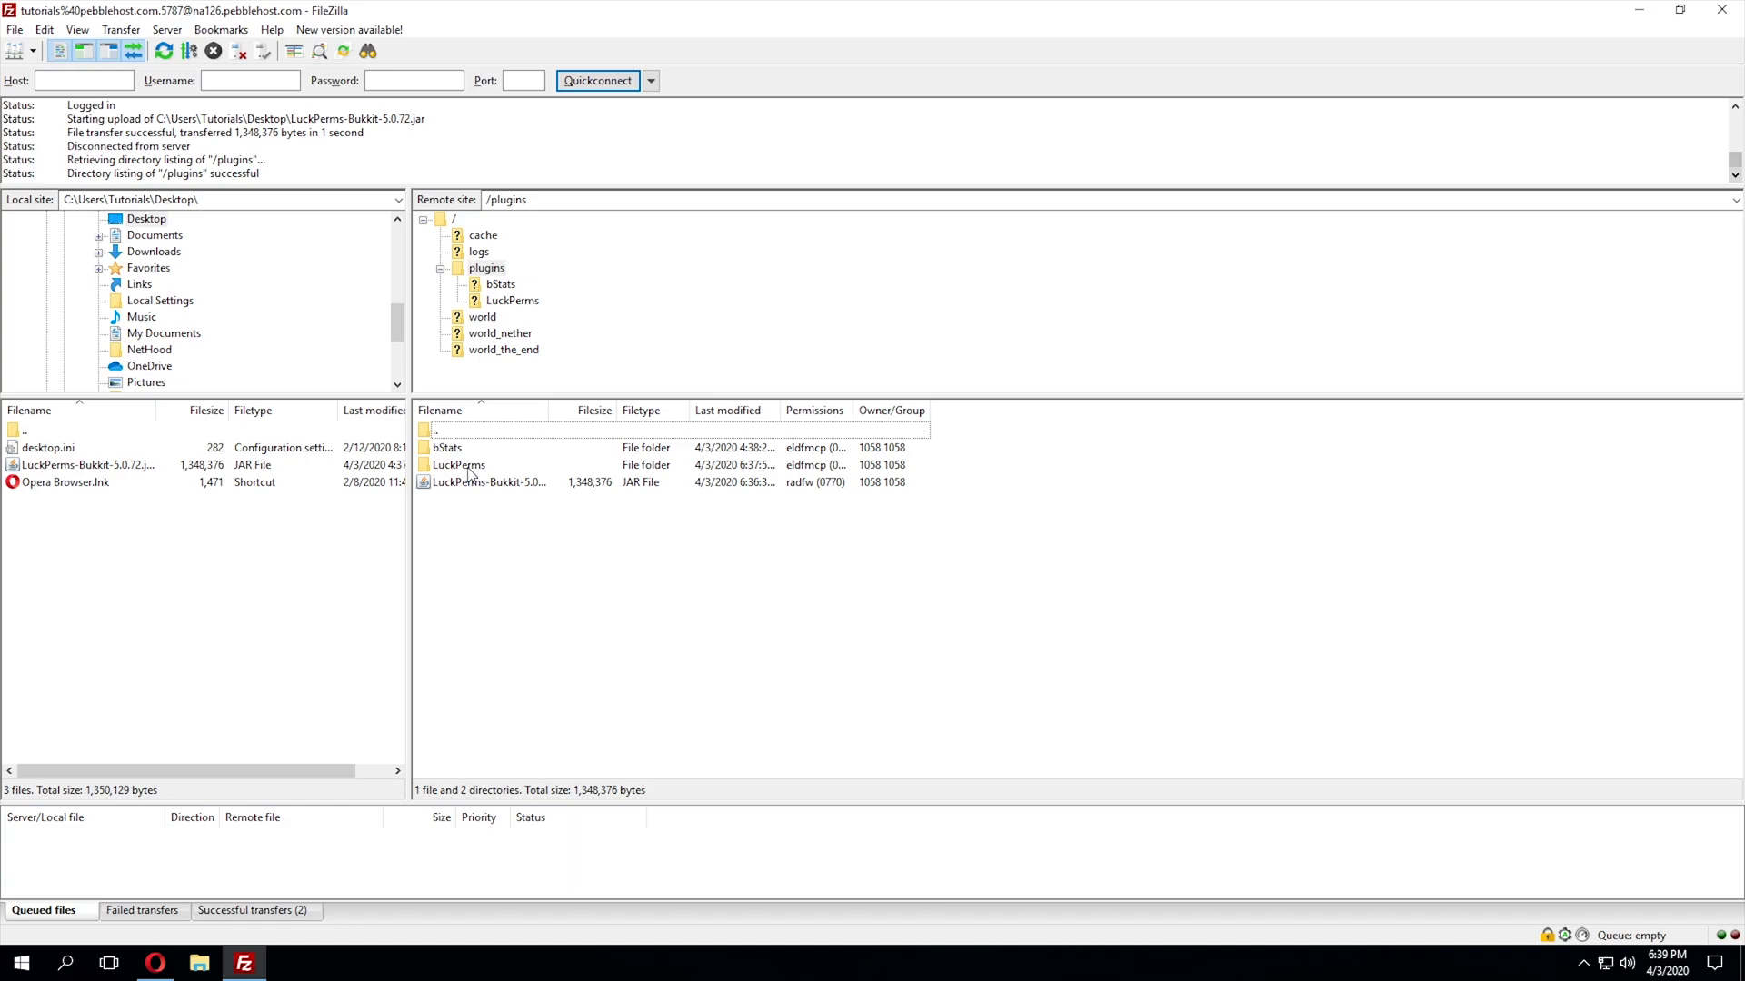
double_click(470, 465)
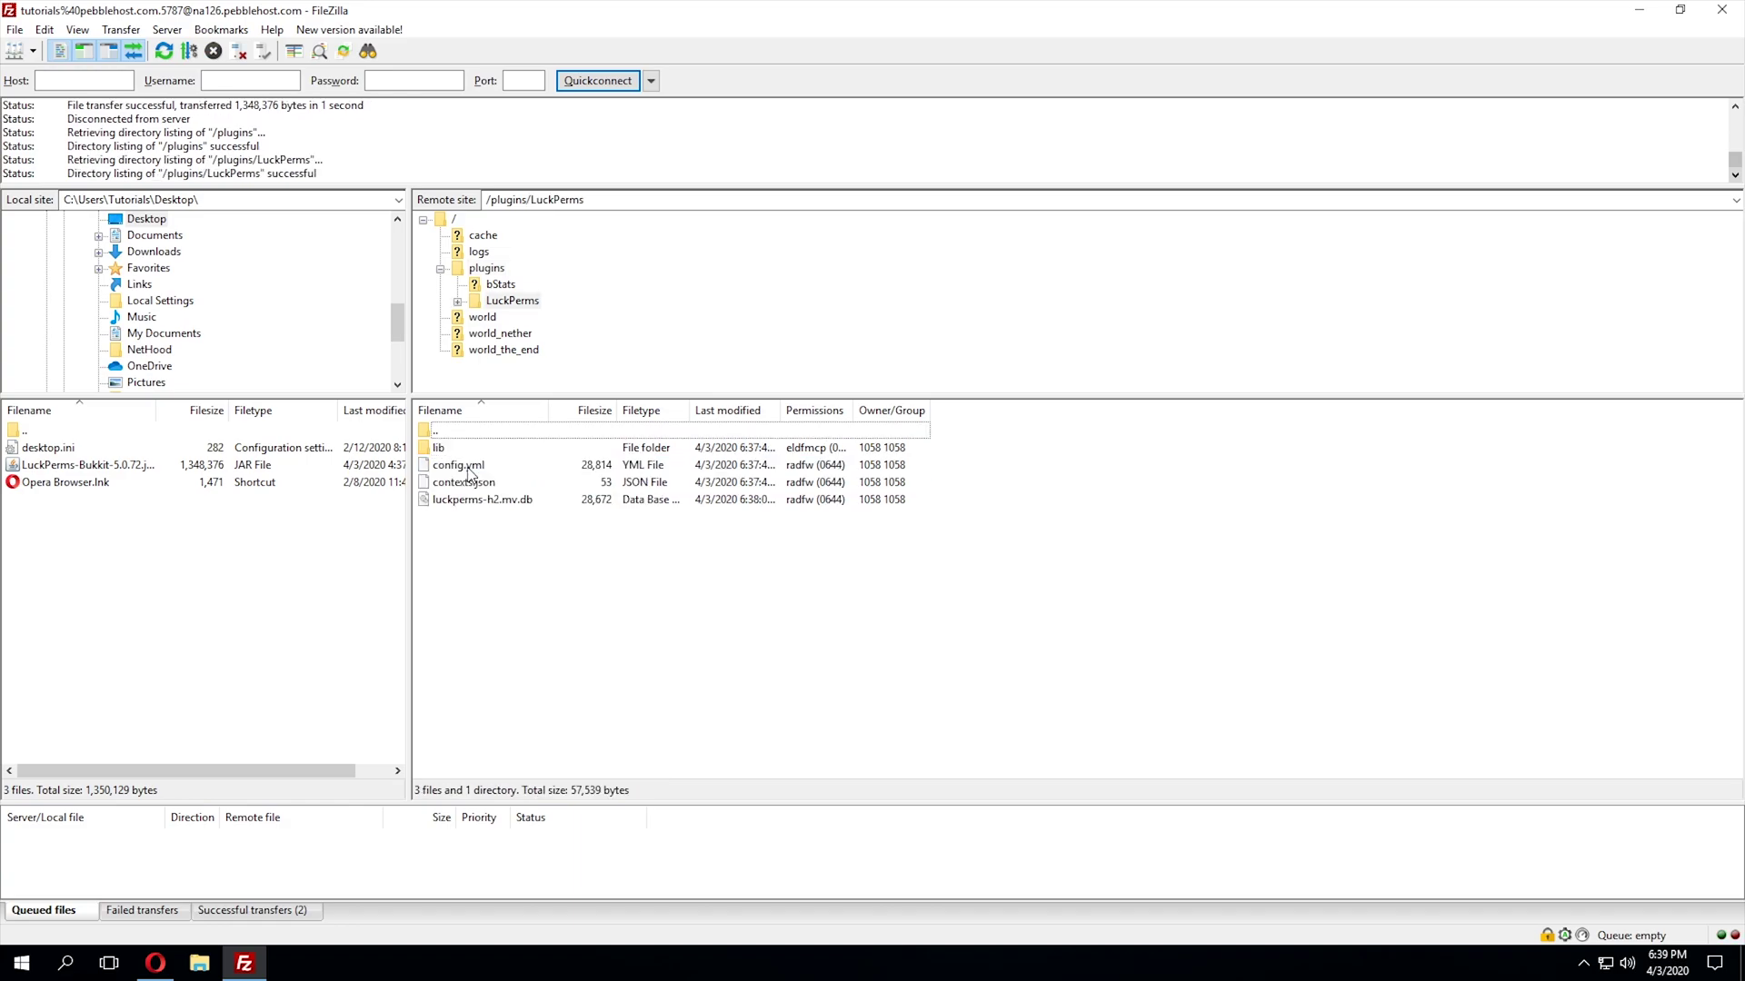
left_click(495, 471)
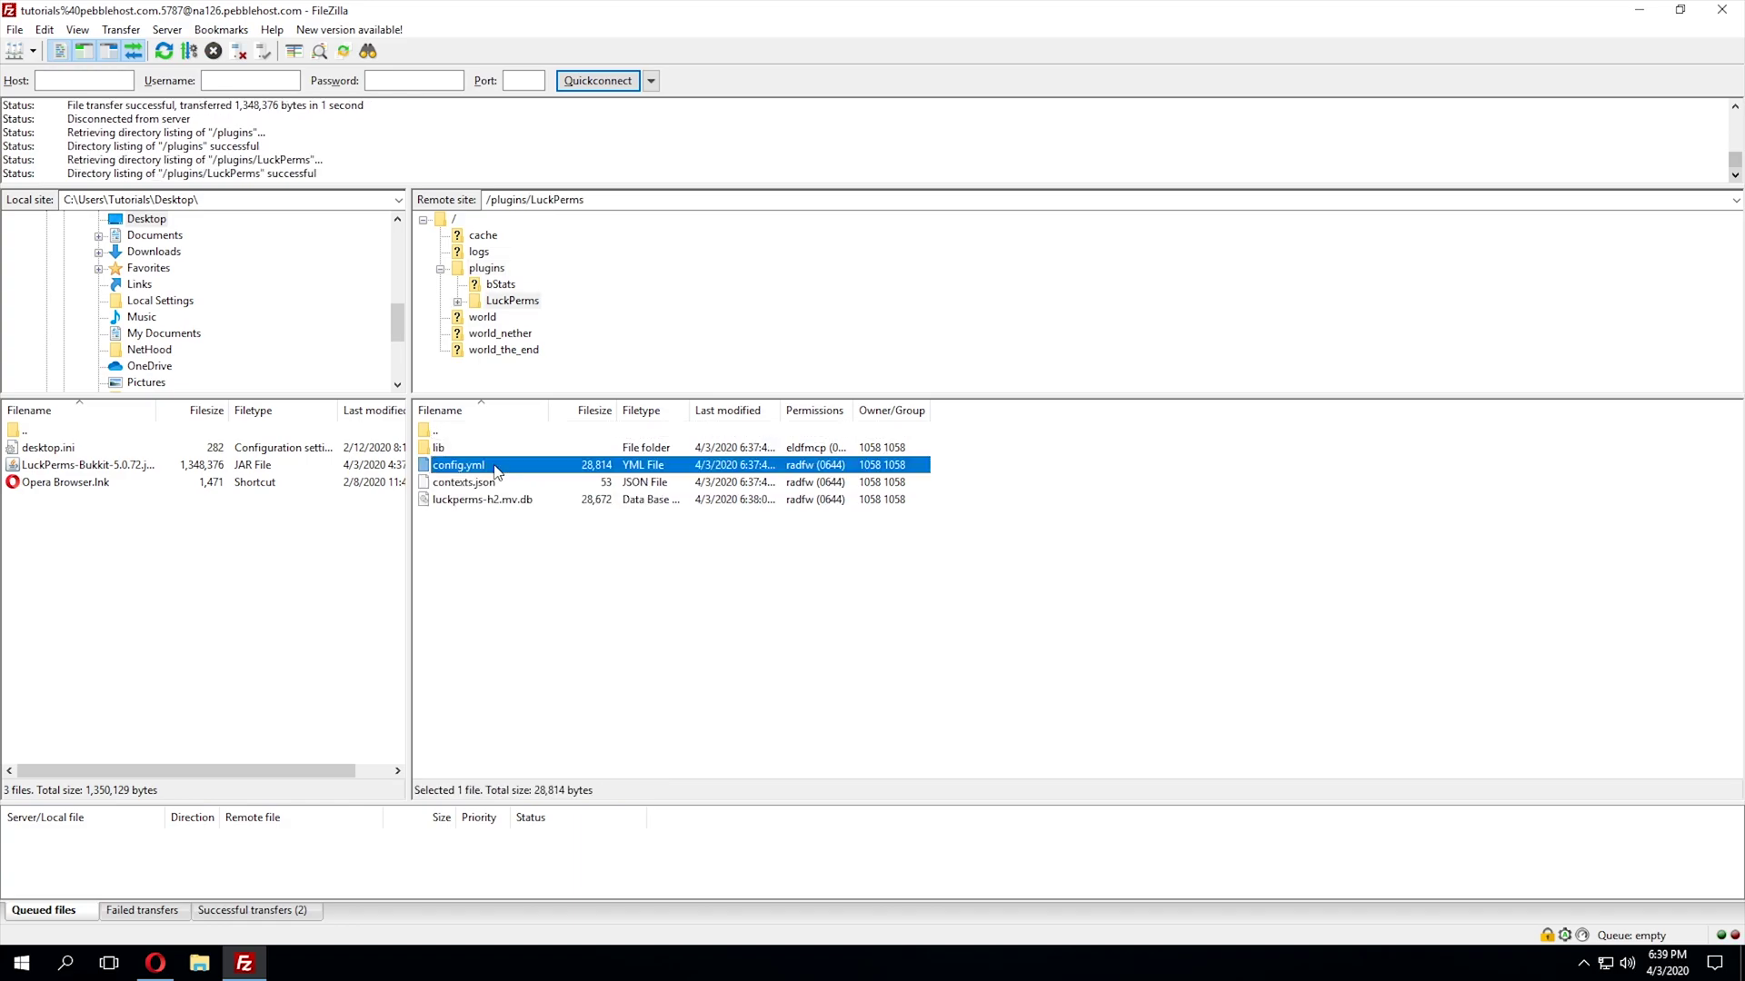
right_click(509, 469)
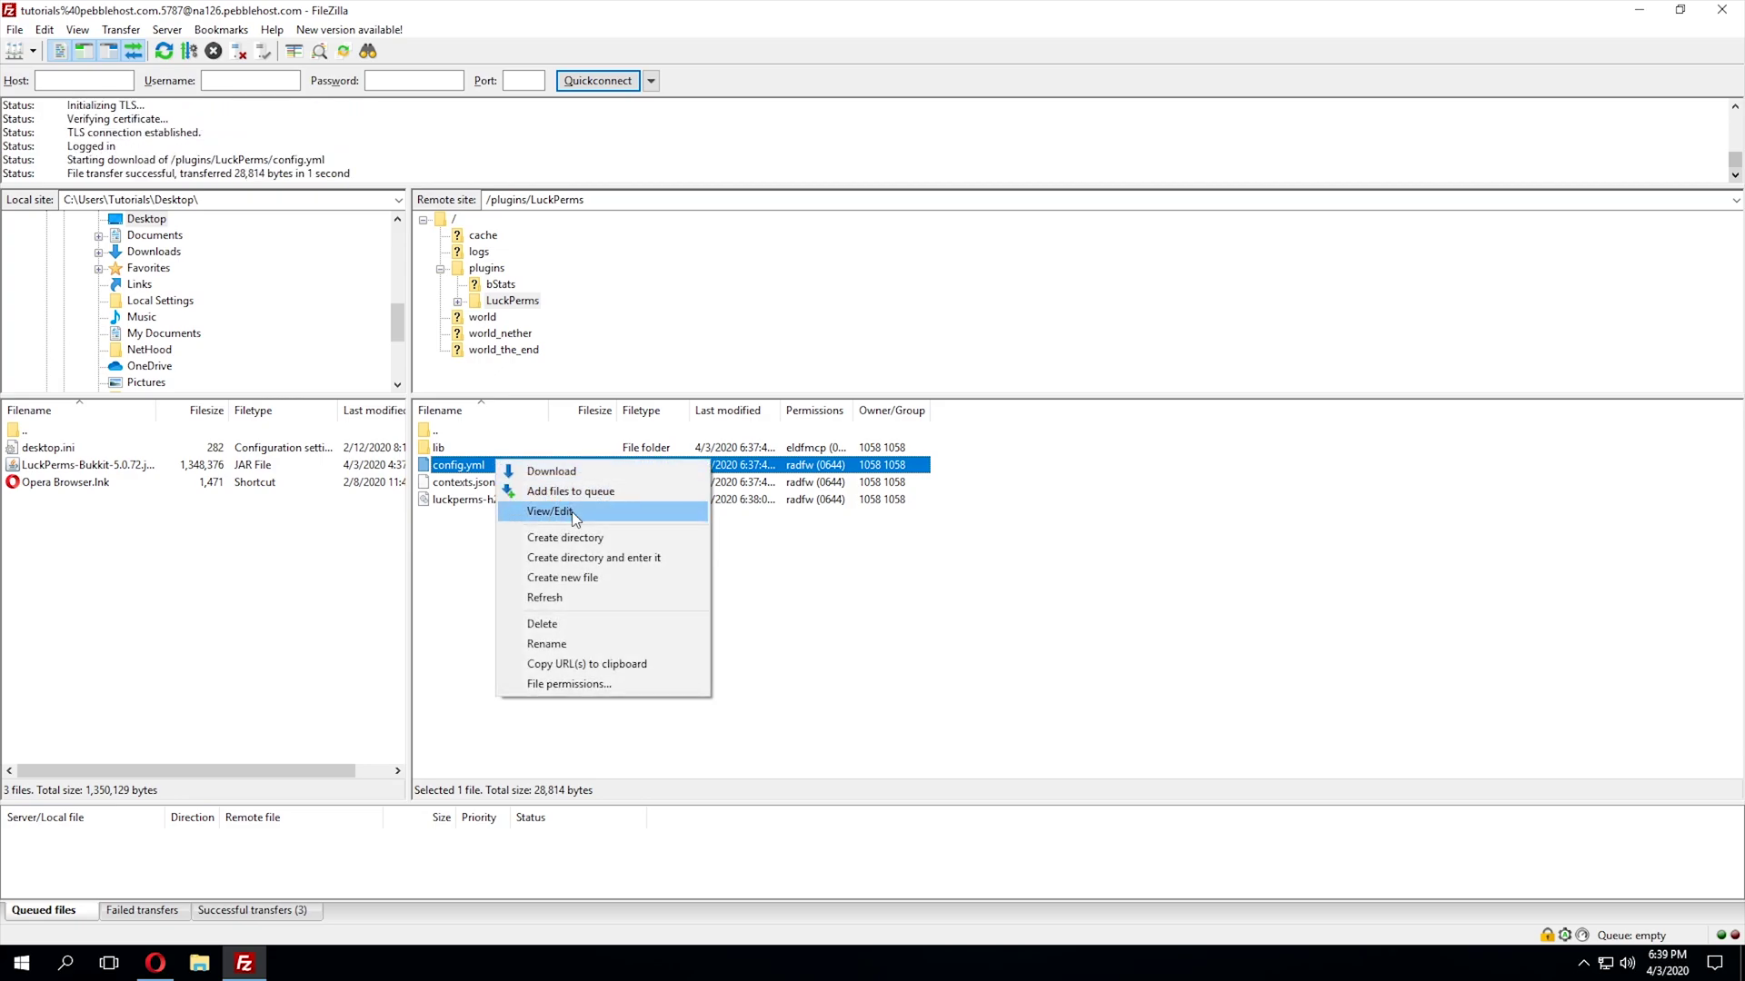
- Edit config.yml in Notepad++, changing storage-method from h2 to mysql
left_click(545, 509)
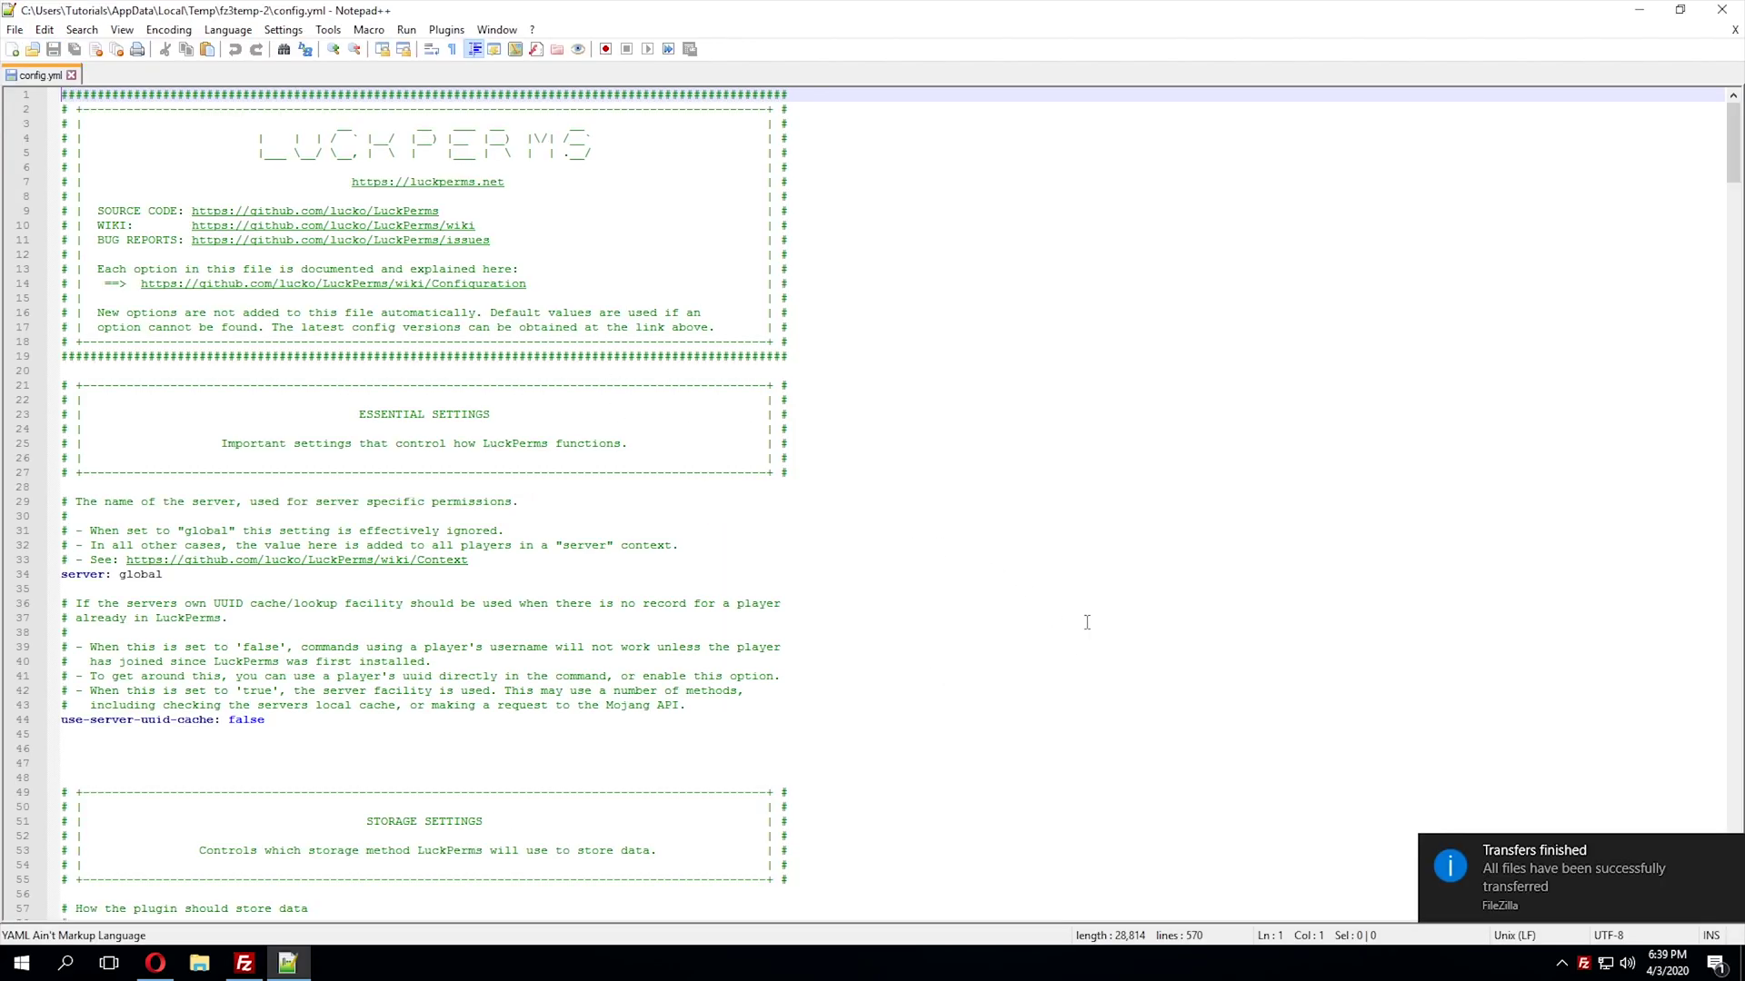
scroll(1091, 621, "down", 6)
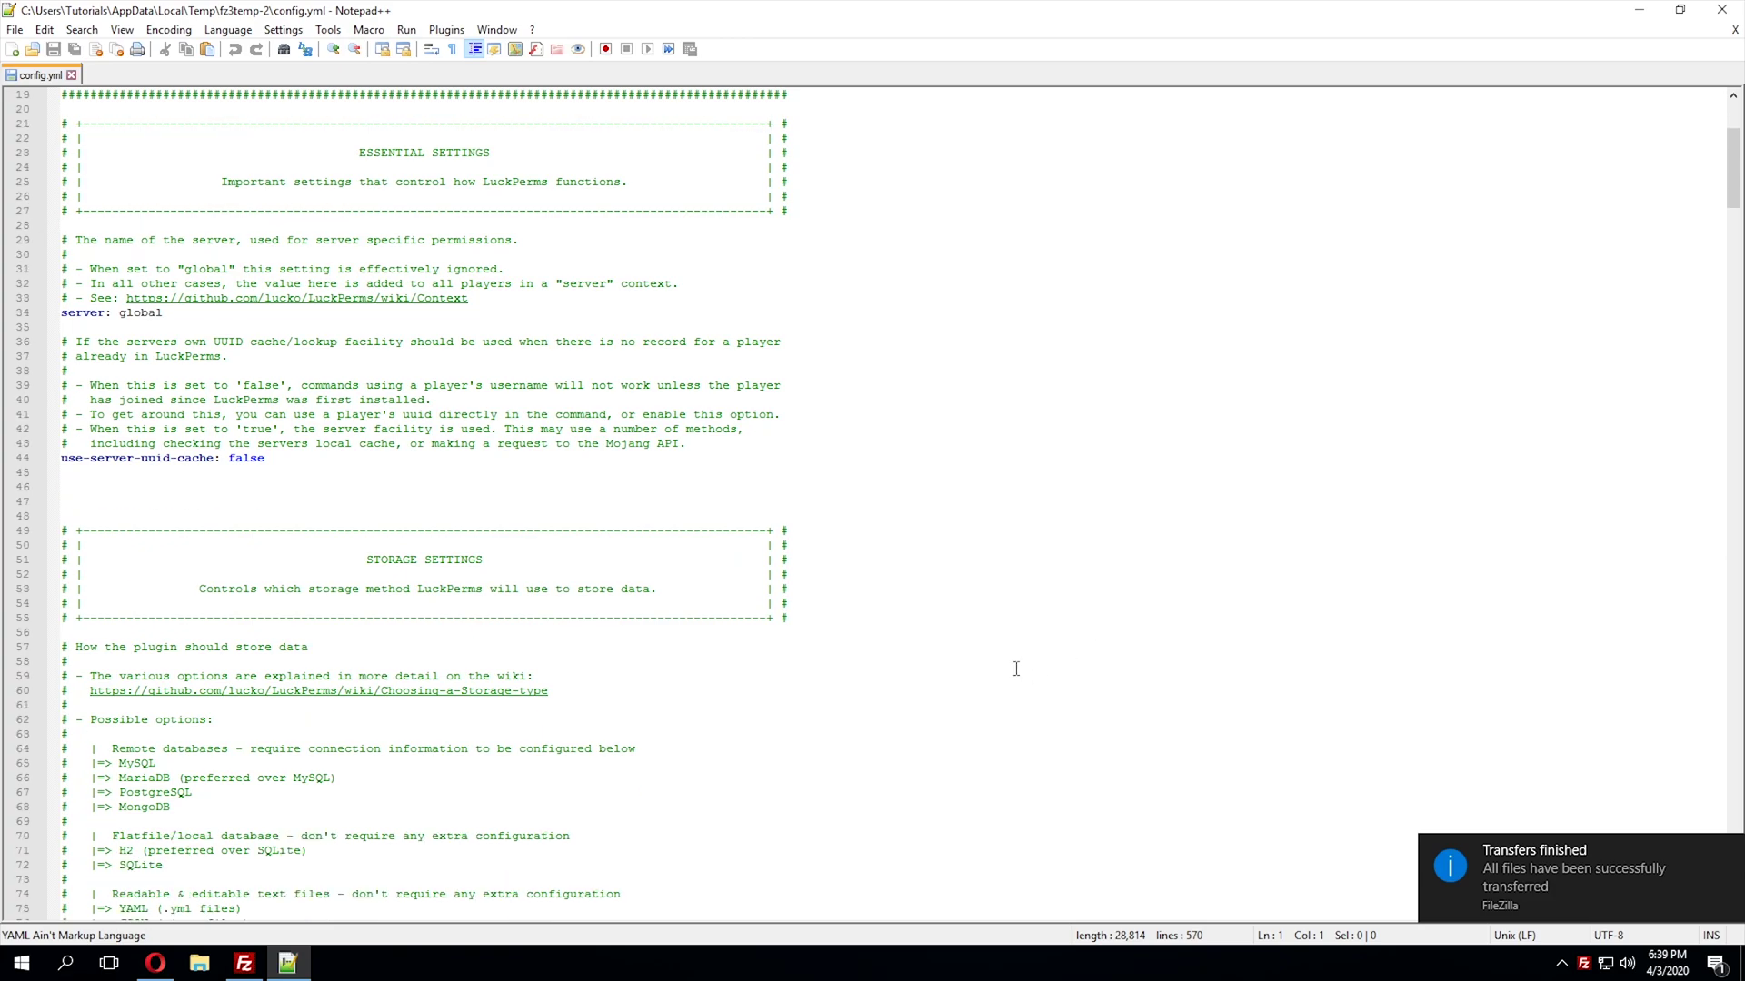
scroll(1008, 636, "down", 19)
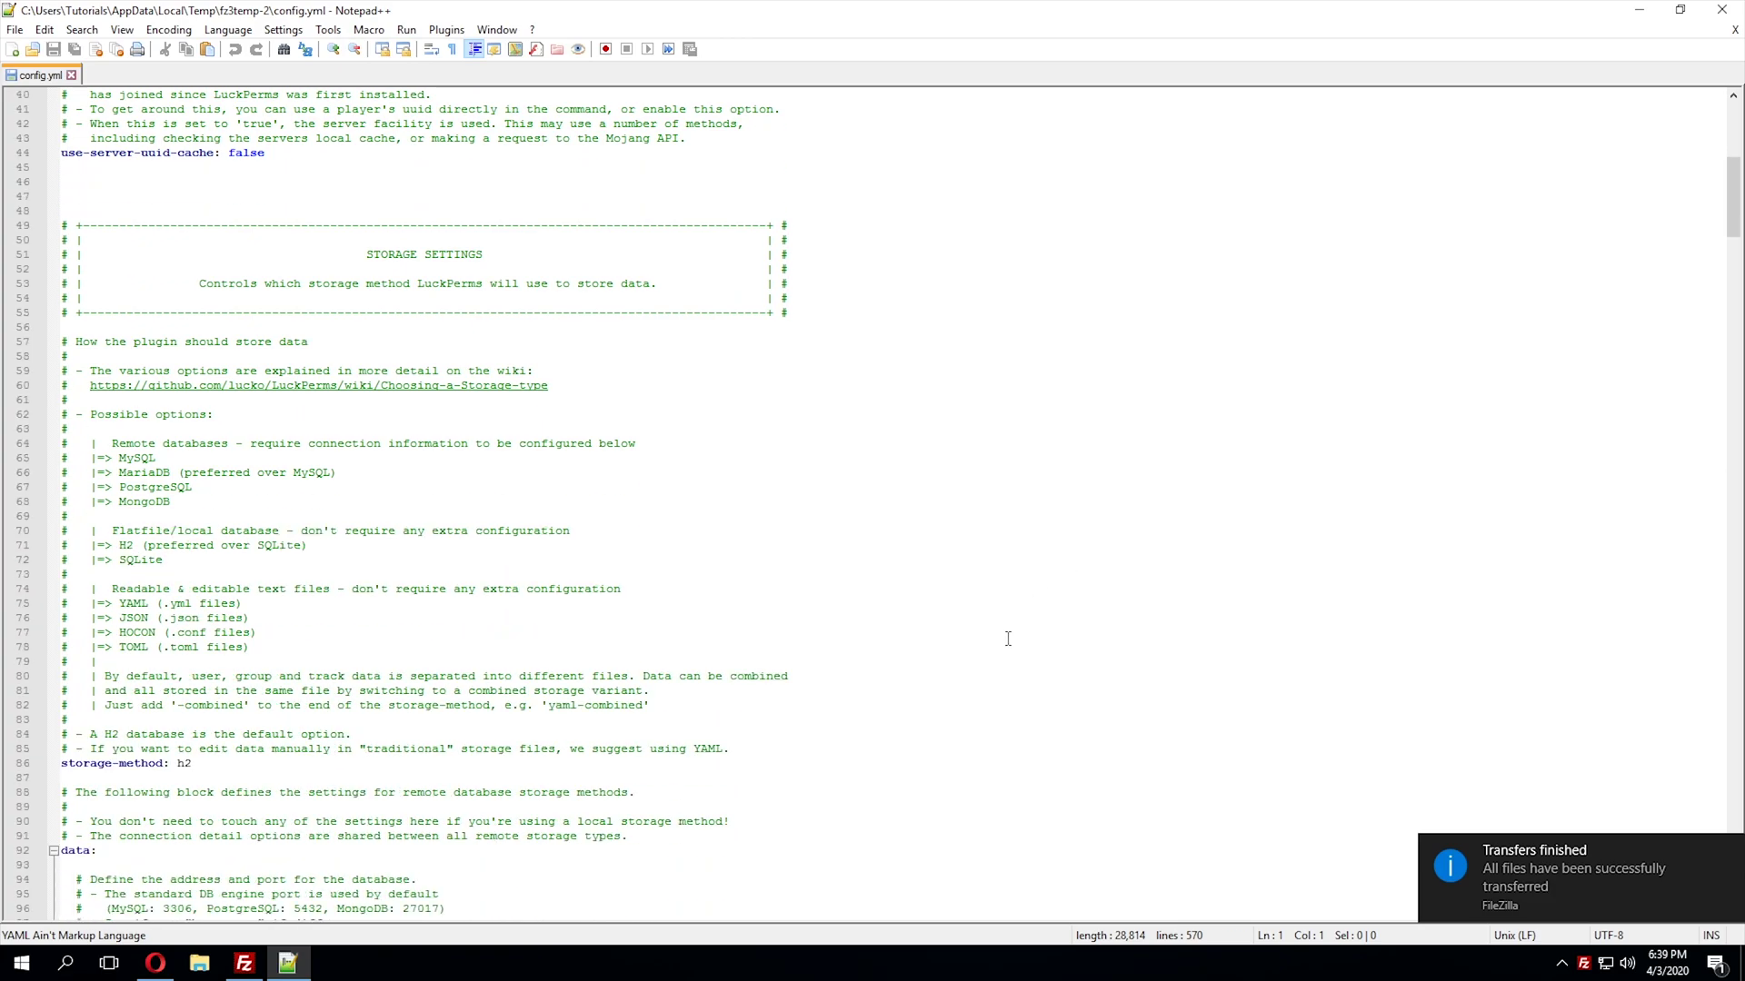
scroll(723, 511, "down", 2)
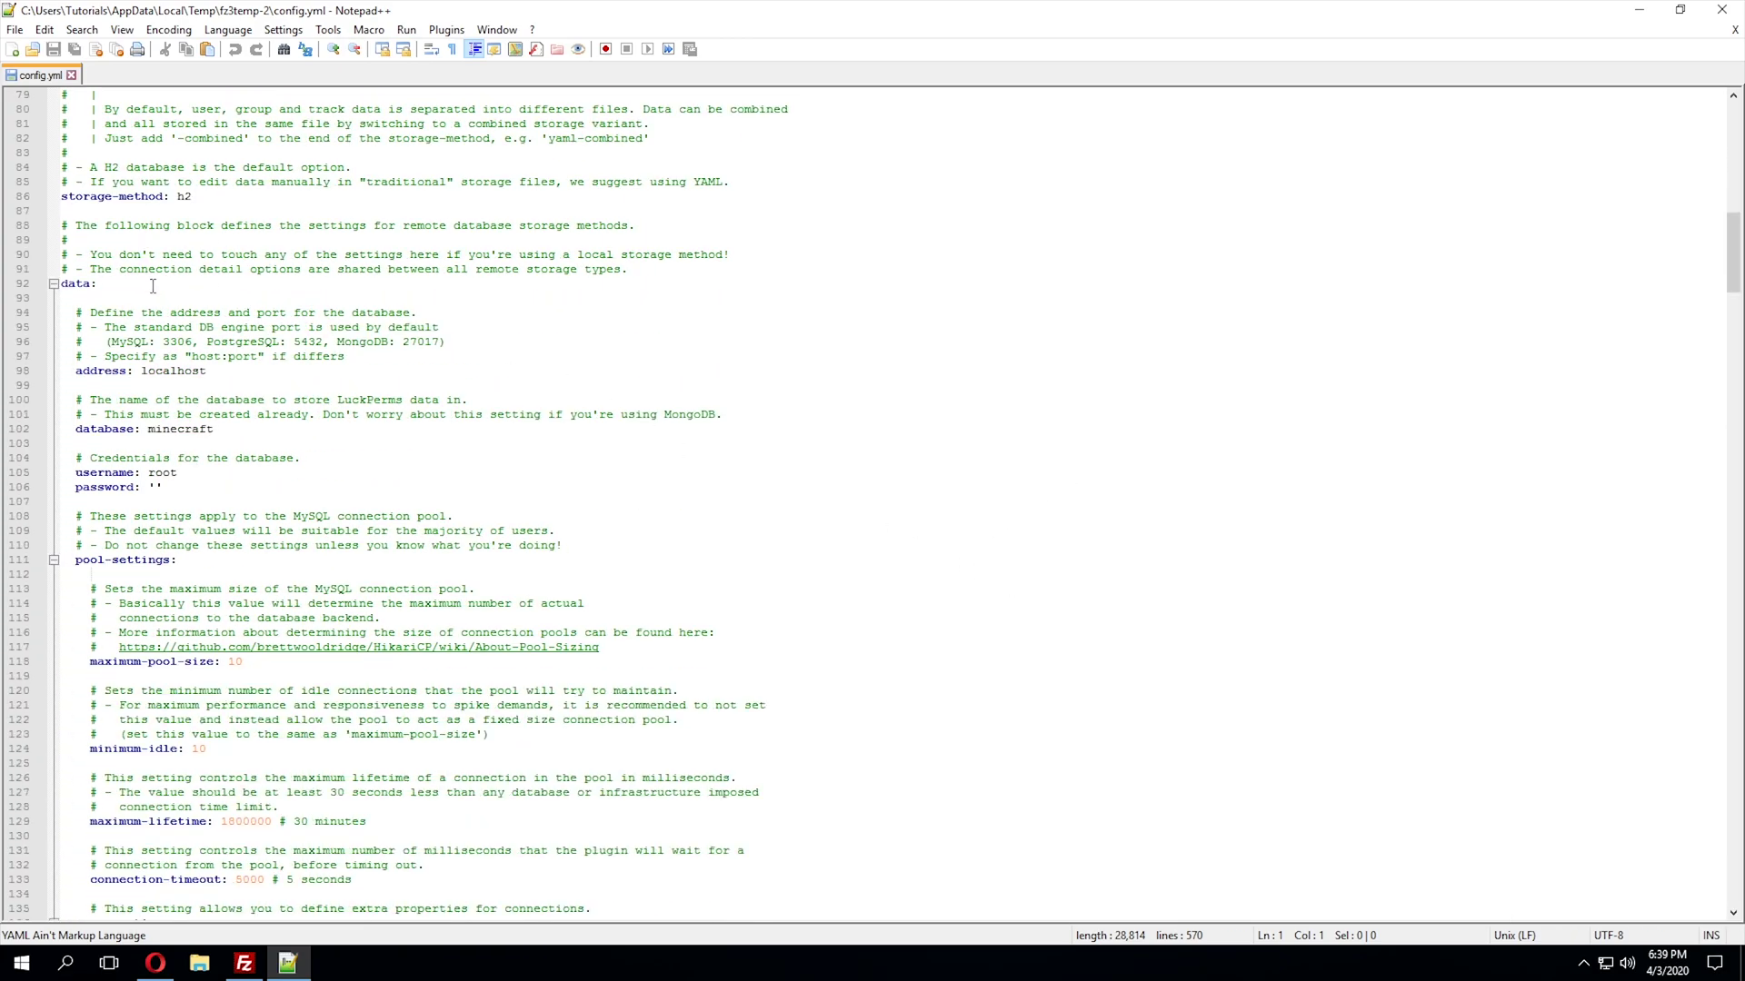
scroll(154, 284, "up", 2)
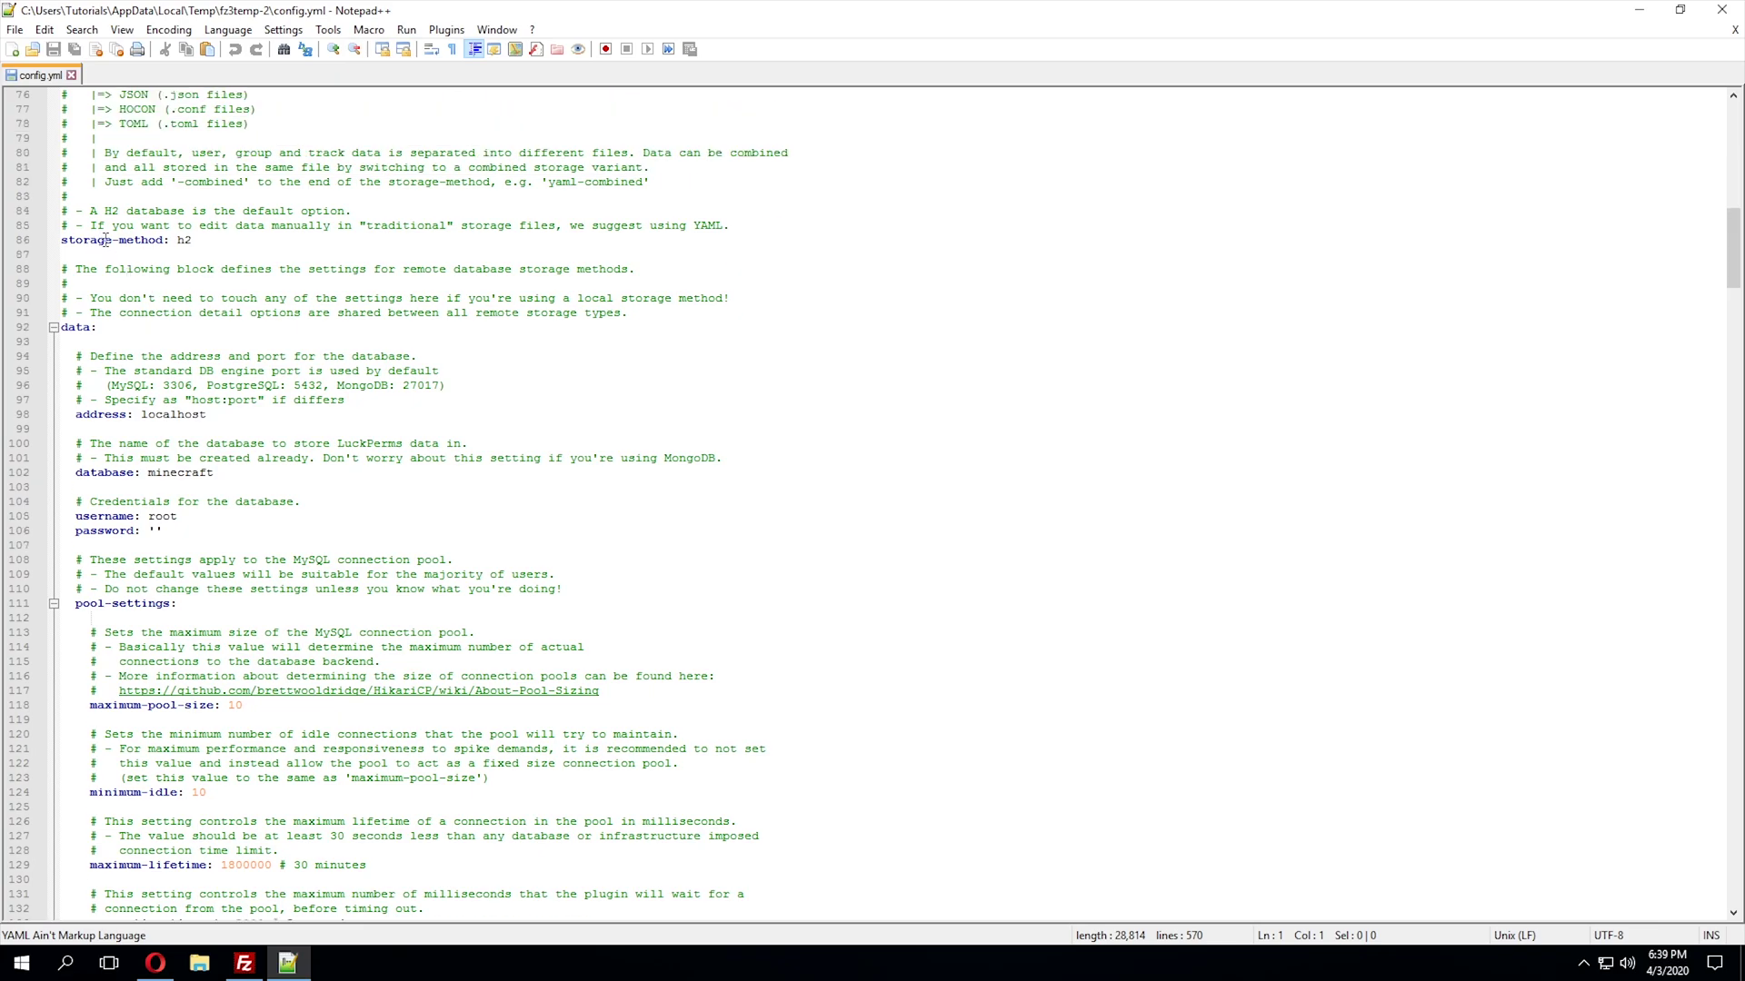
left_click(281, 241)
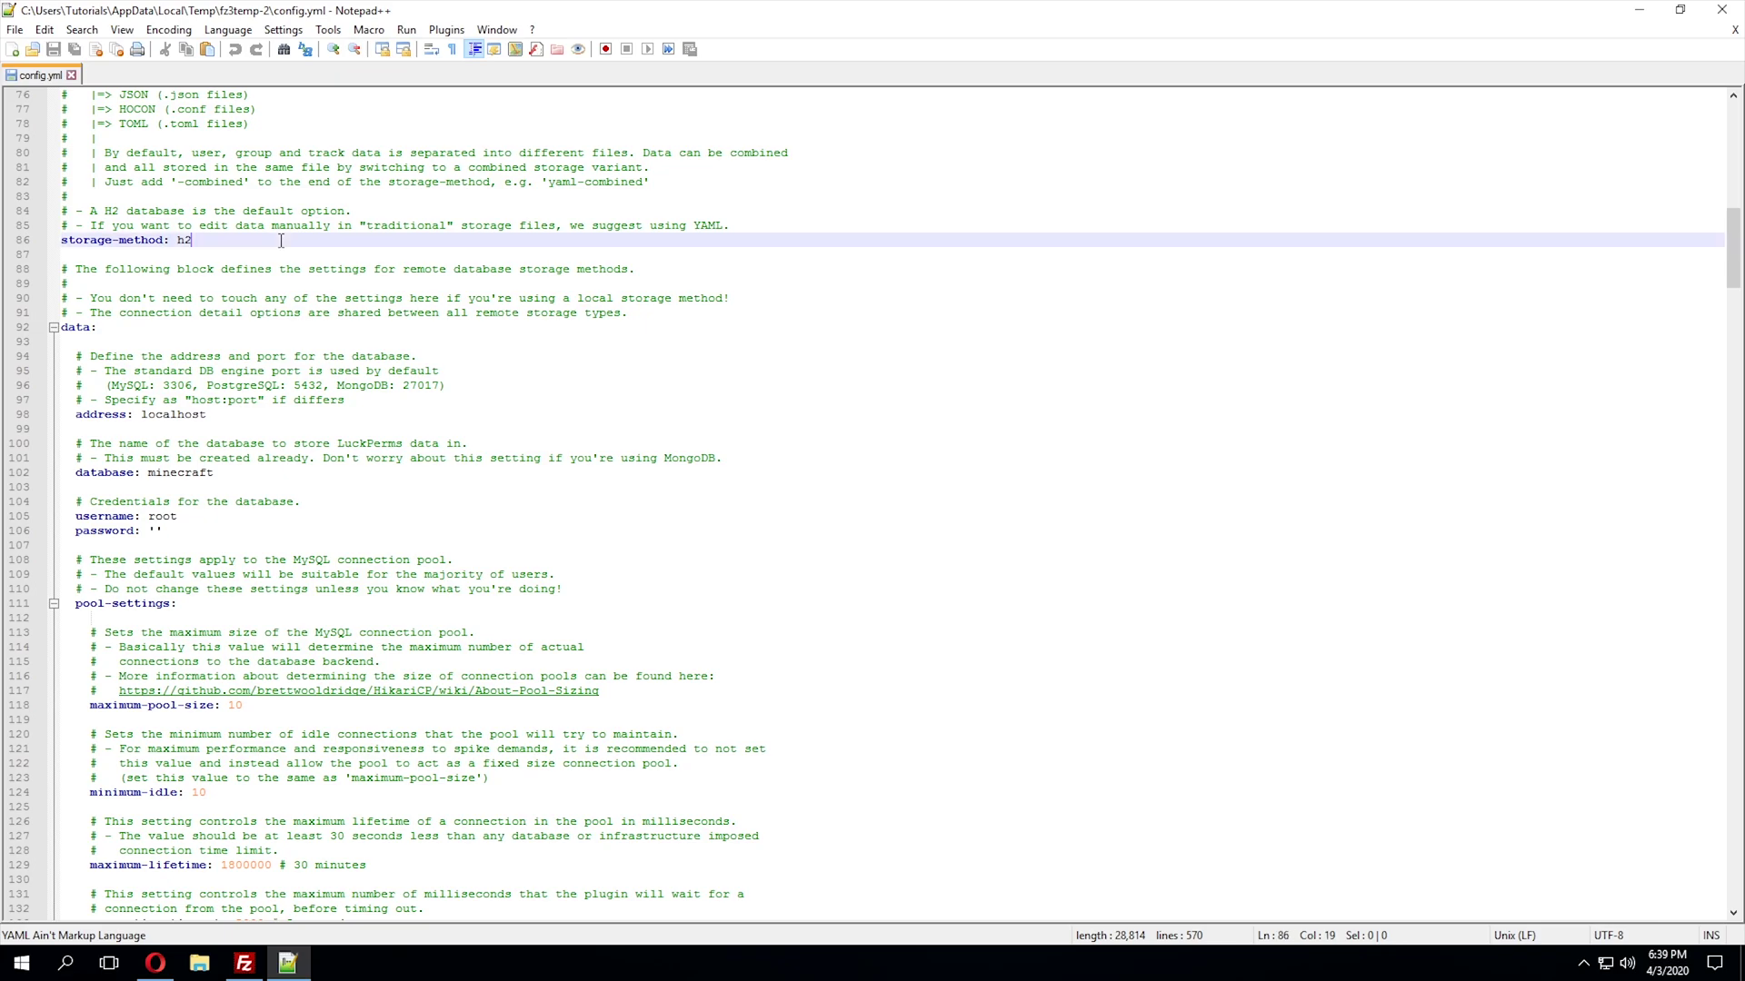
key("BackSpace")
key("BackSpace")
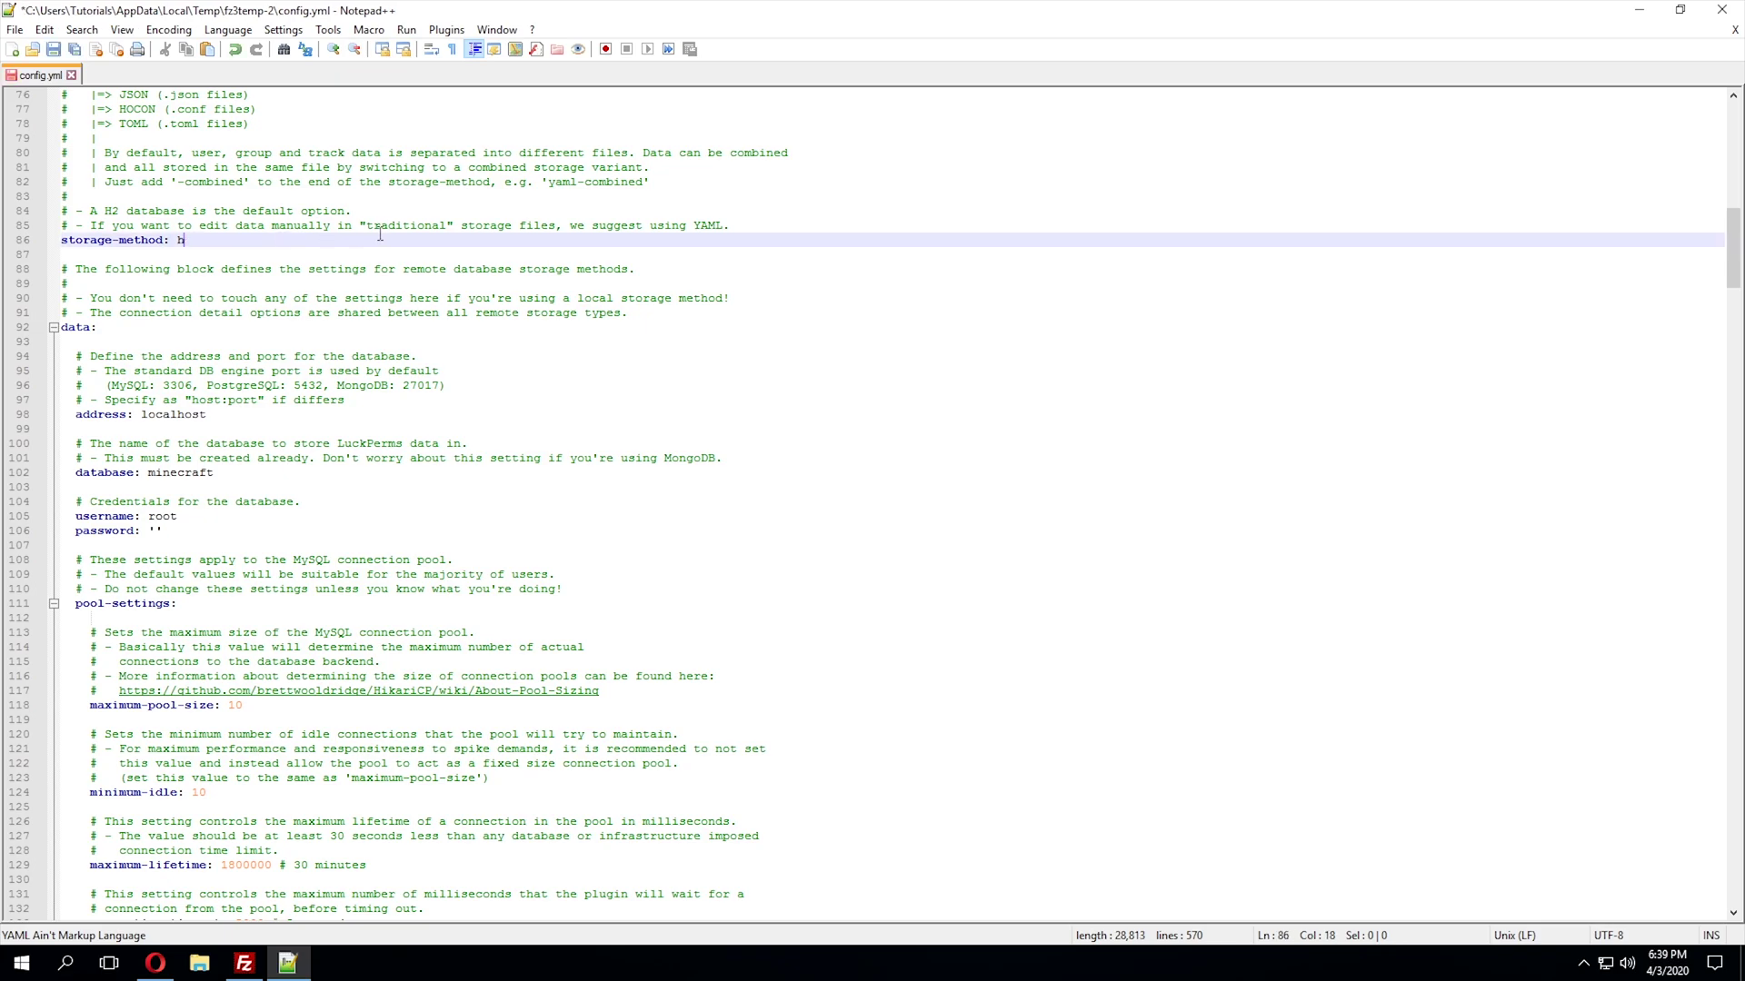
type("mu")
type("sql")
scroll(301, 245, "down", 2)
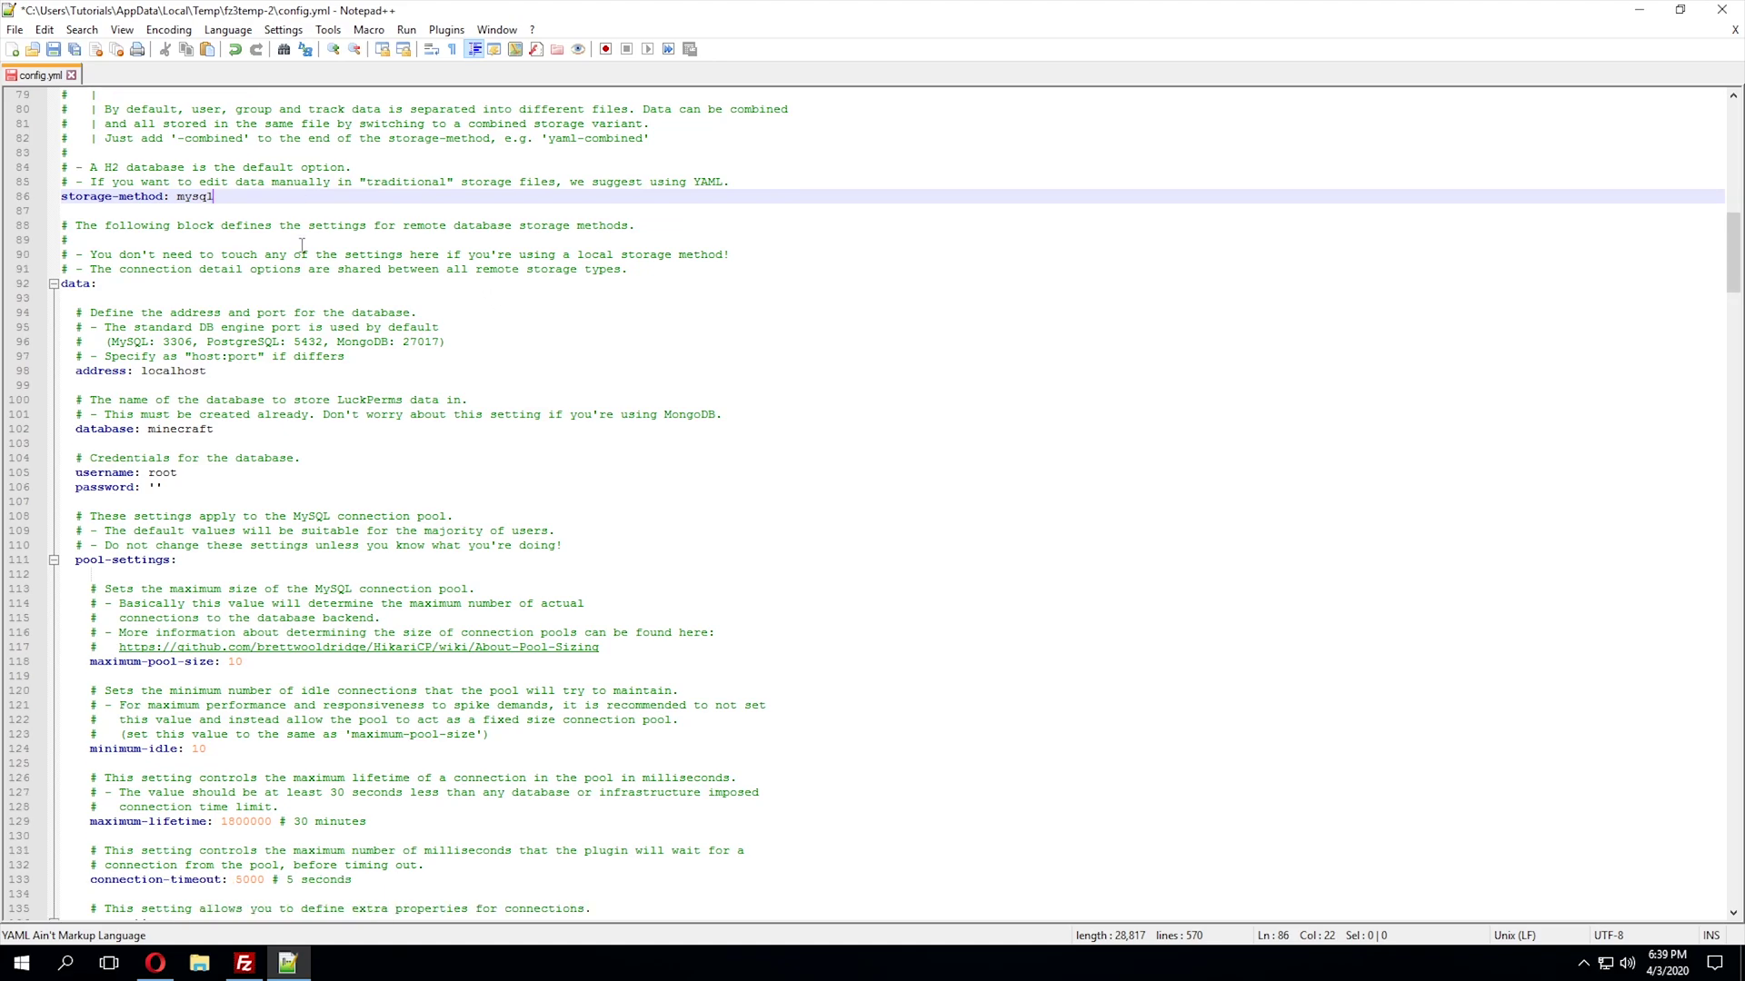
- Show the server's MySQL Database page maximised, with config.yml ready at the address line
left_click(268, 328)
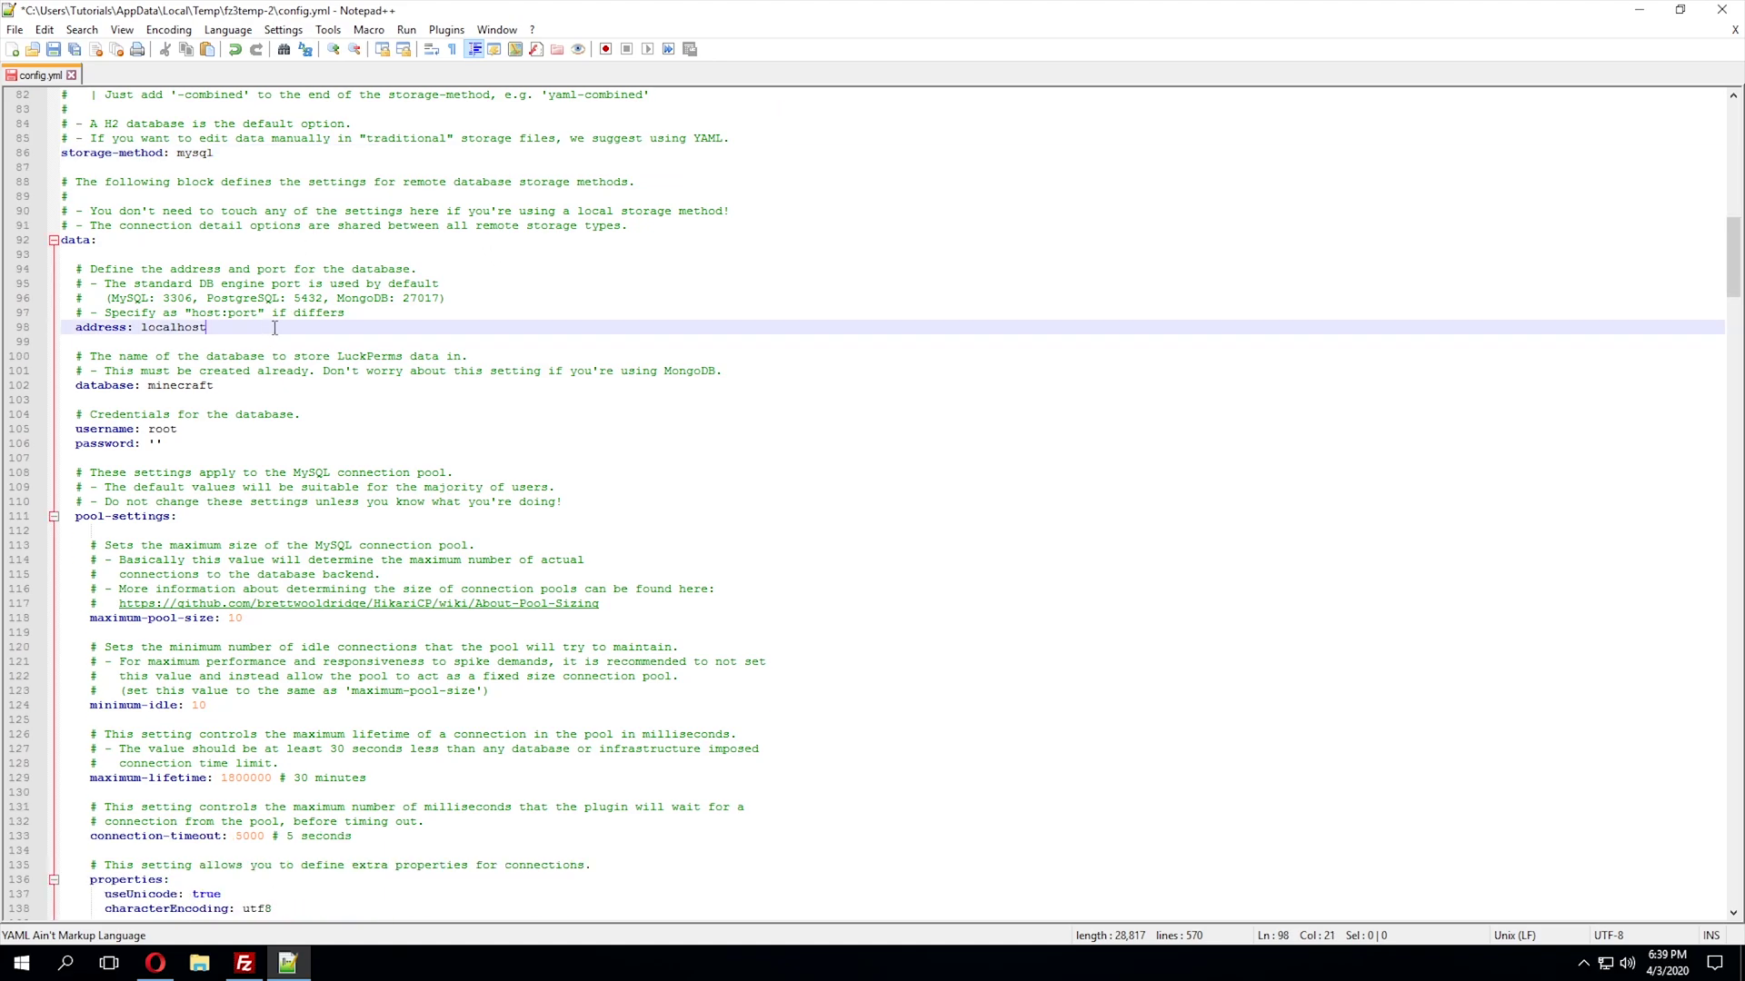
left_click_drag(368, 9, 1740, 273)
left_click(494, 640)
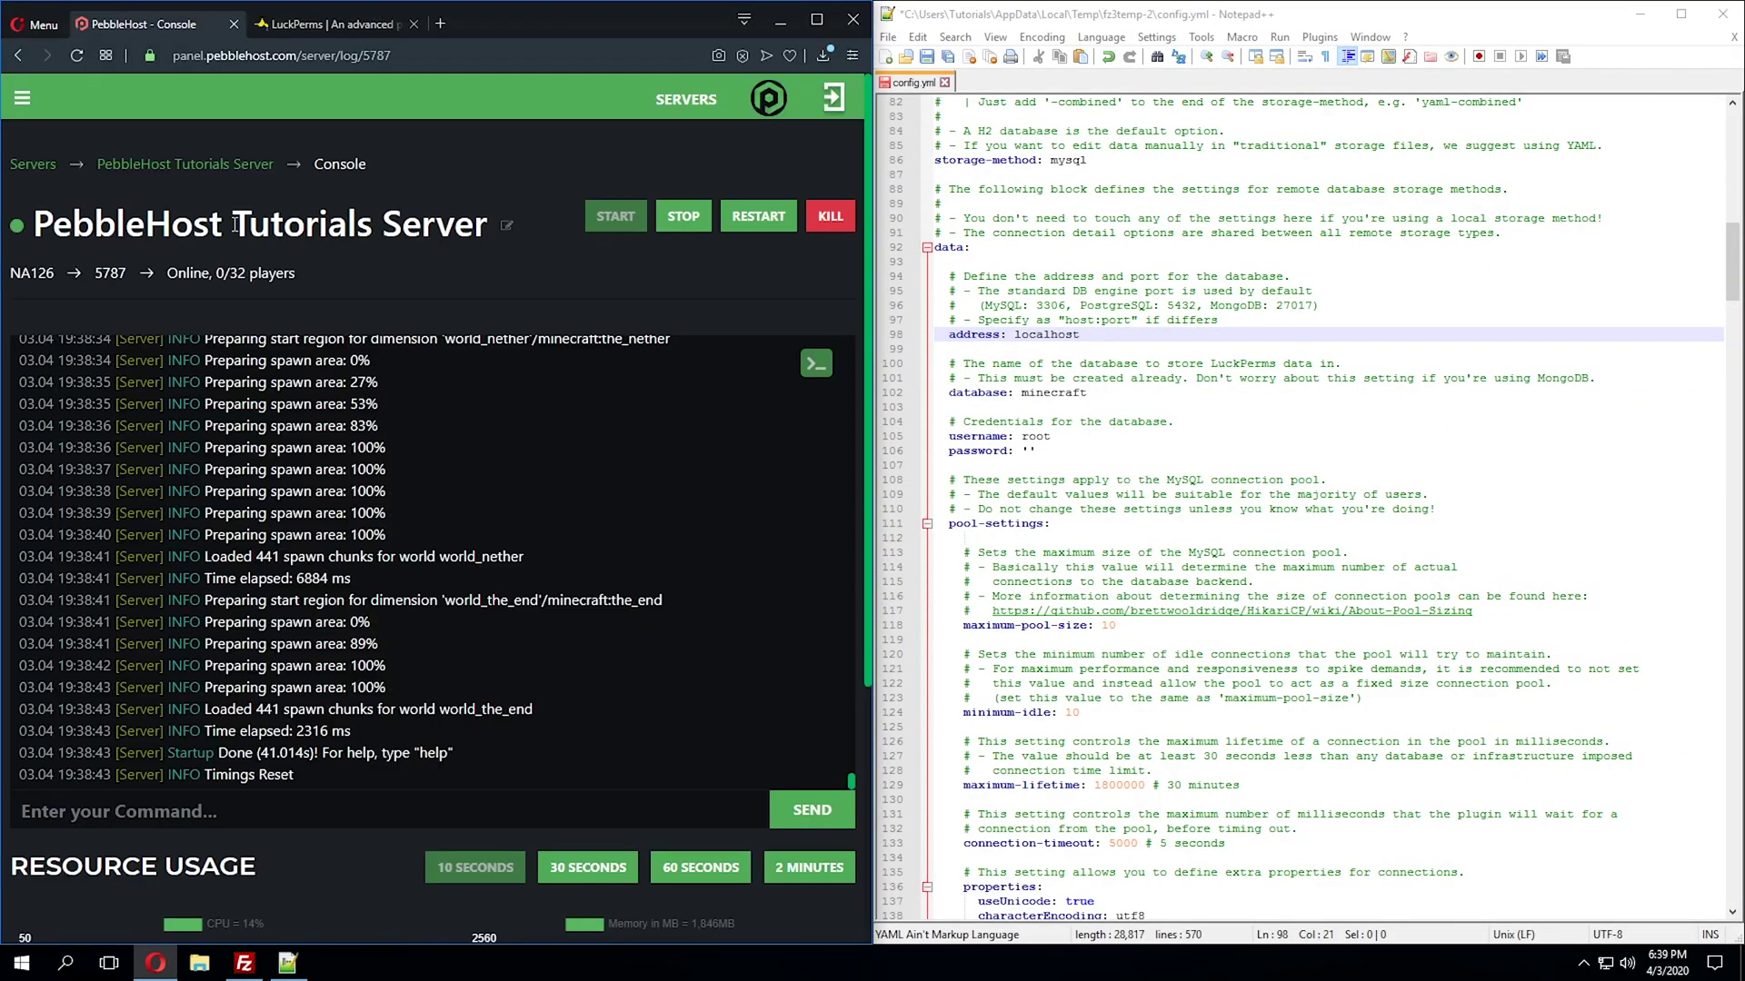
left_click(227, 169)
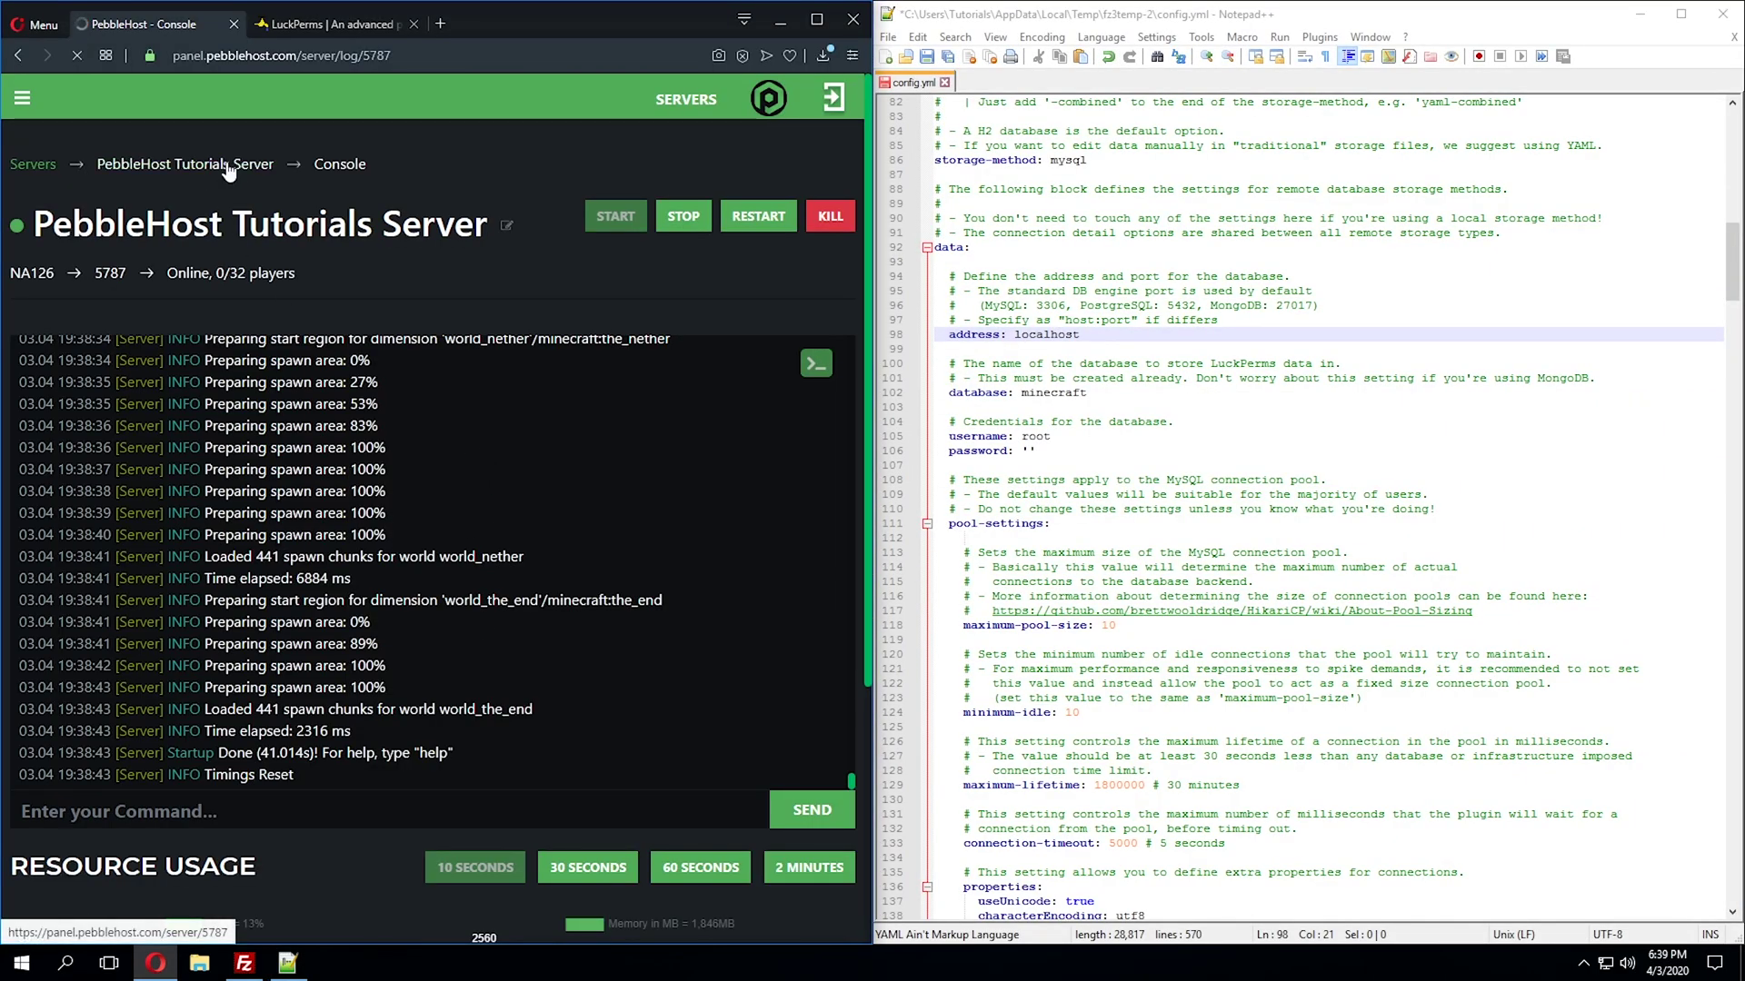
left_click(21, 98)
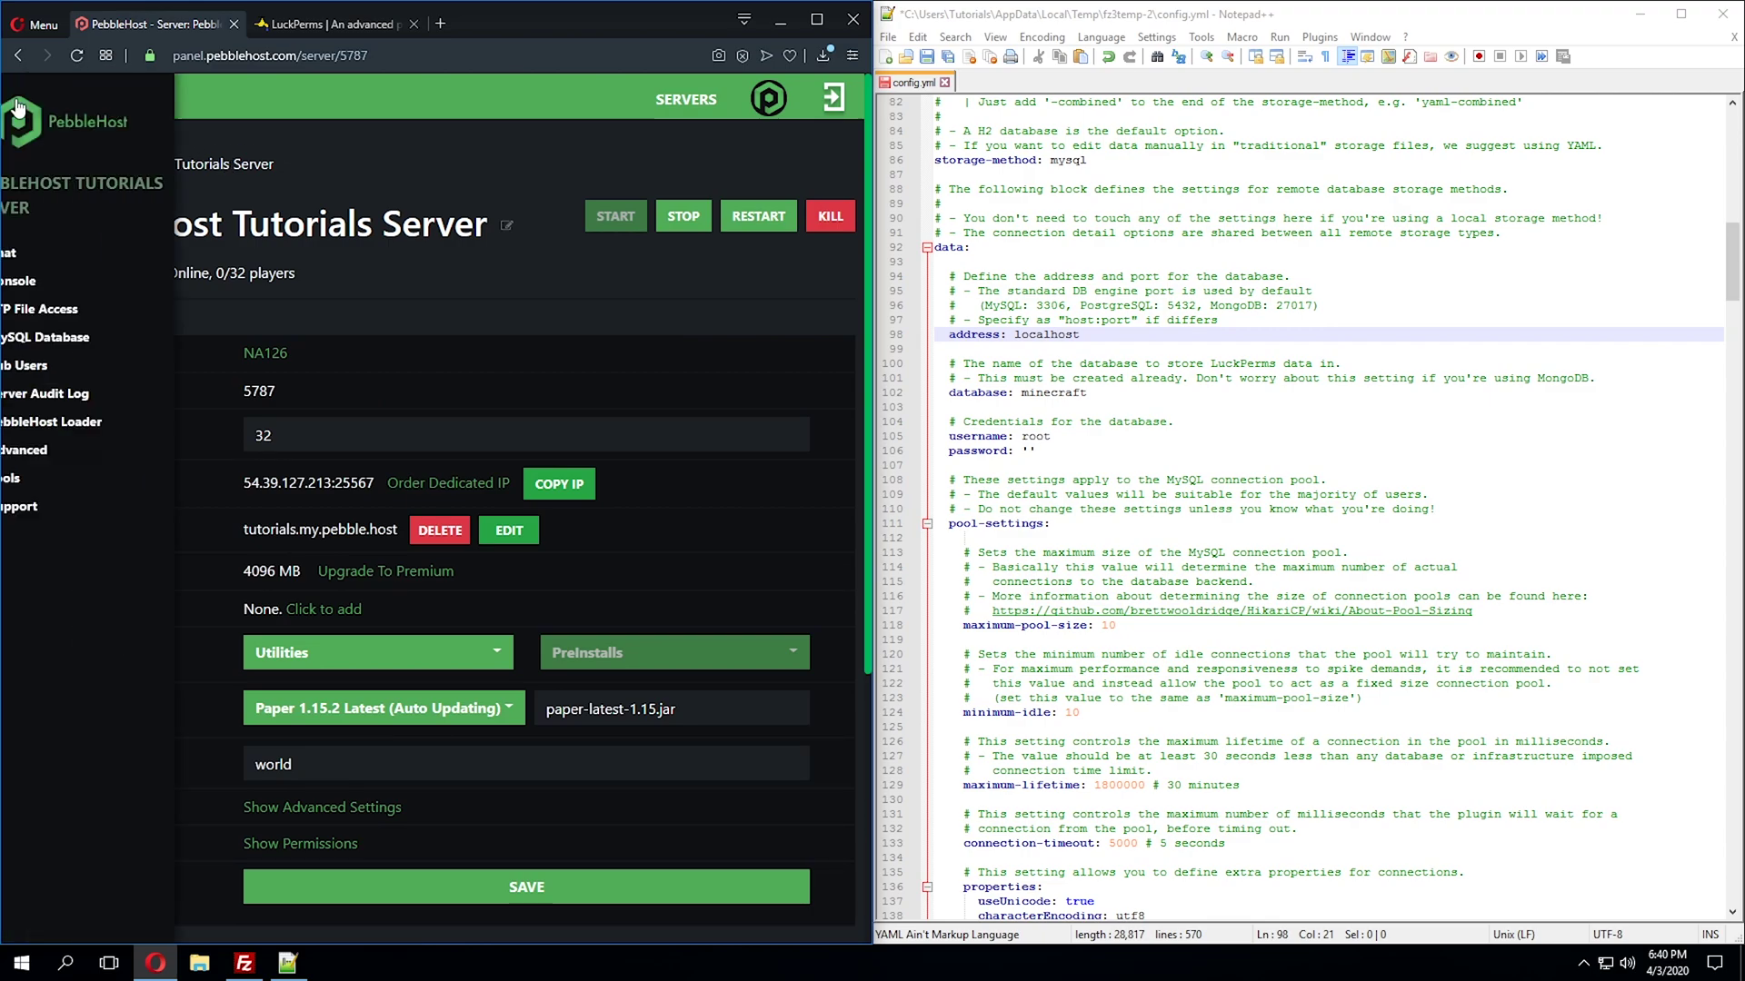
left_click(91, 334)
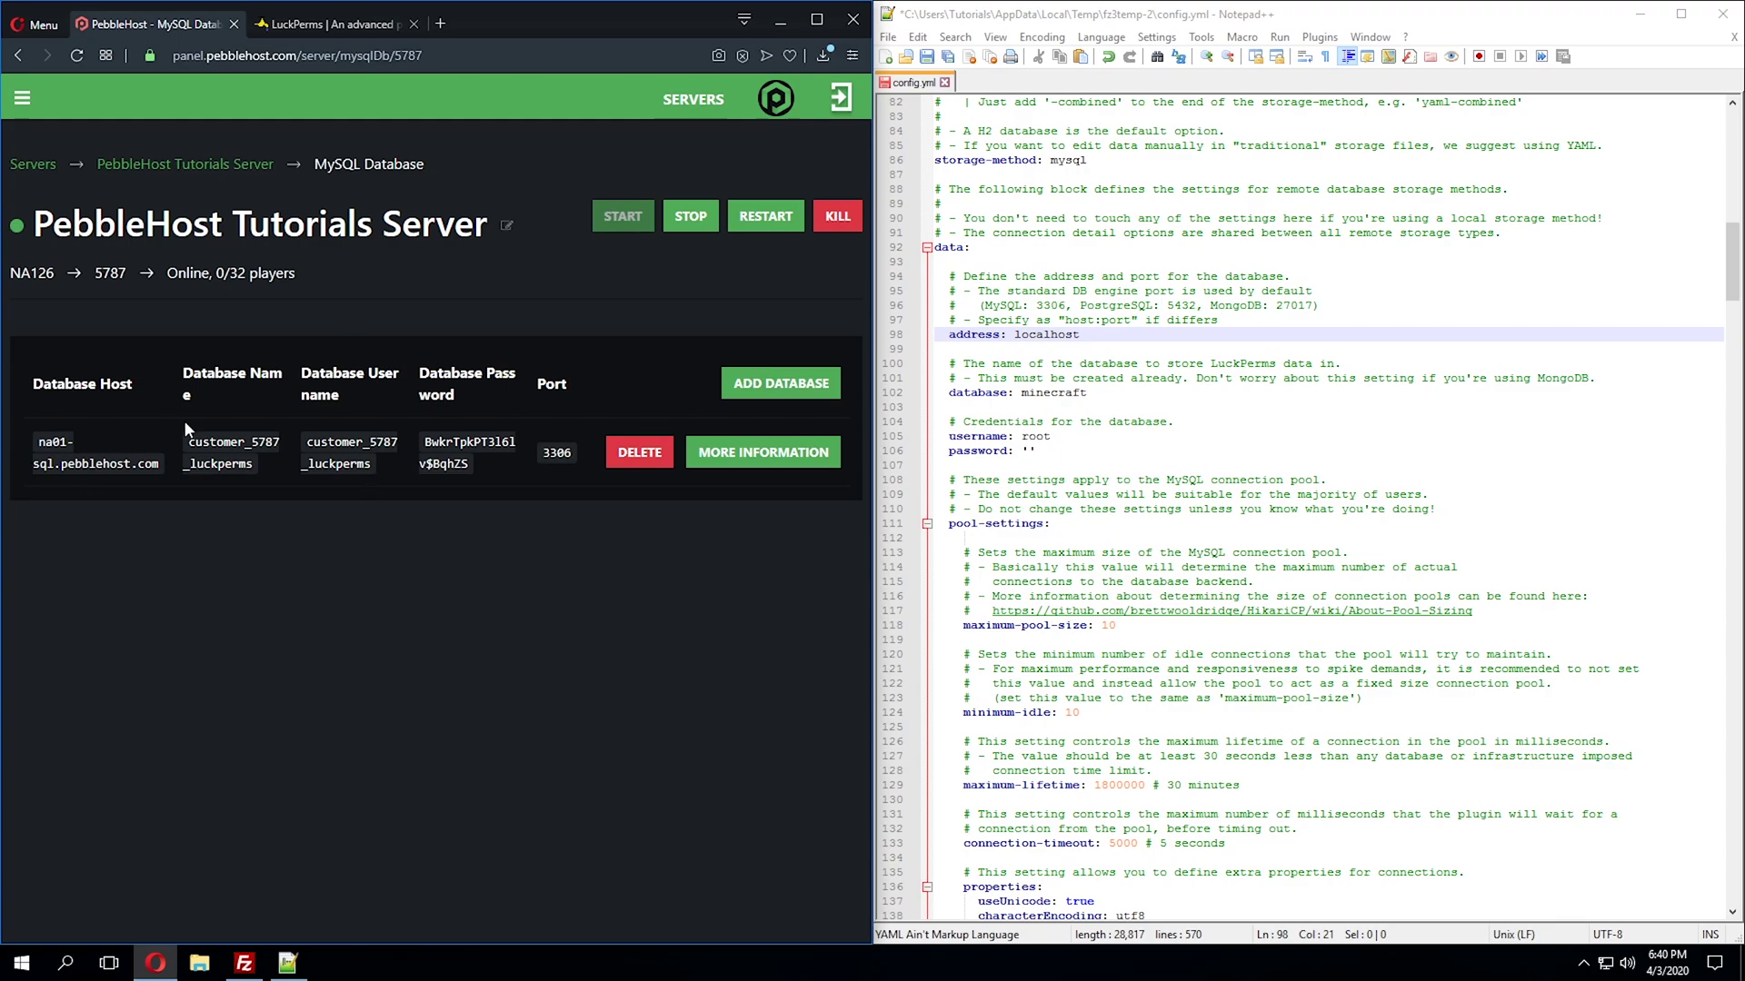
left_click_drag(545, 22, 1044, 23)
double_click(1045, 23)
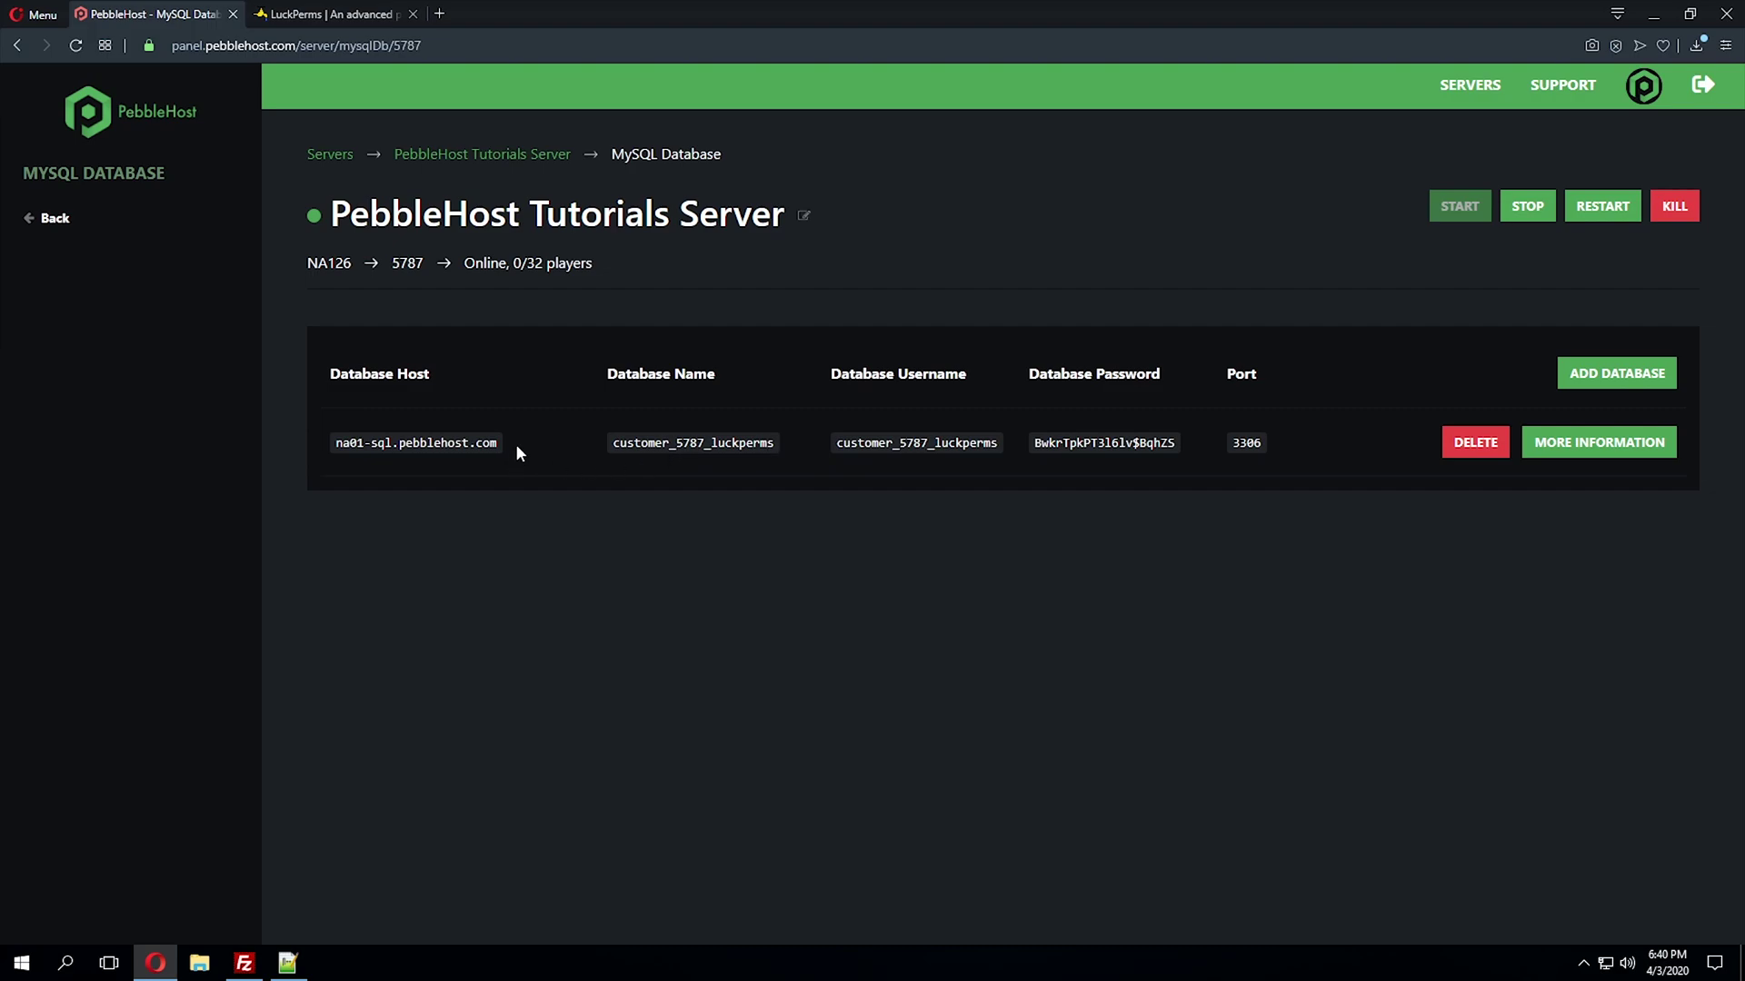
- Copy the database host na01-sql.pebblehost.com and paste it over localhost in config.yml
left_click_drag(480, 437, 324, 452)
key("ctrl+c")
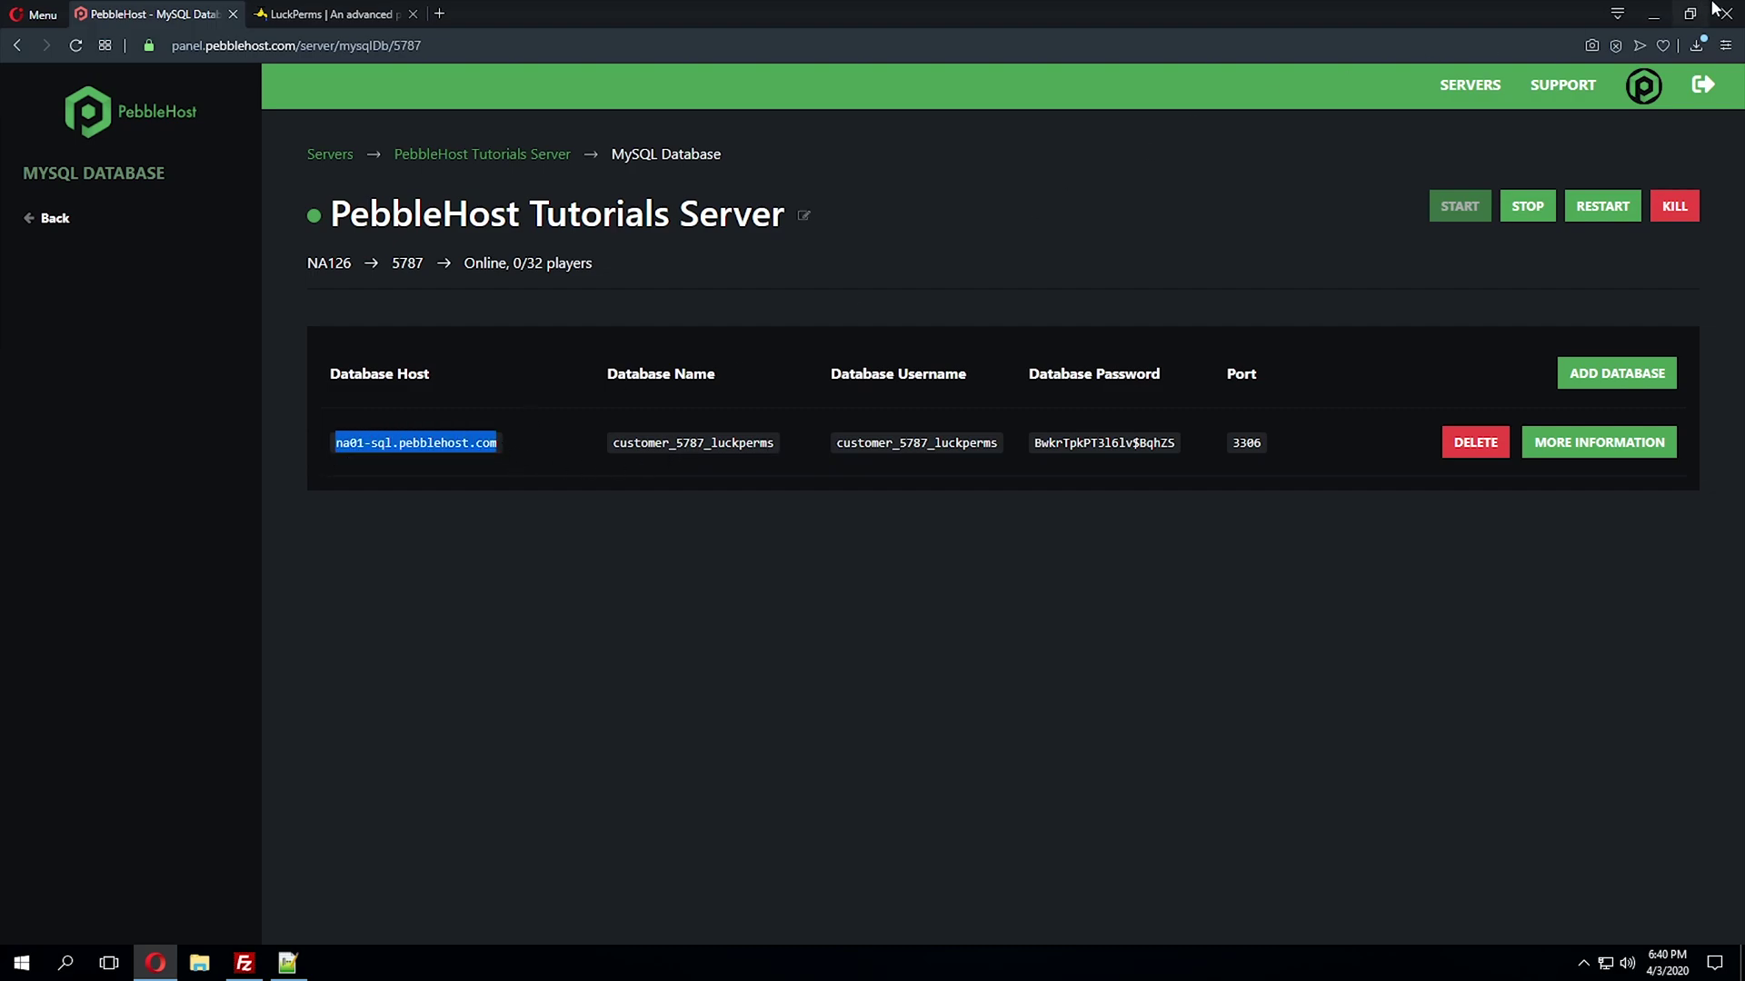
left_click(1656, 13)
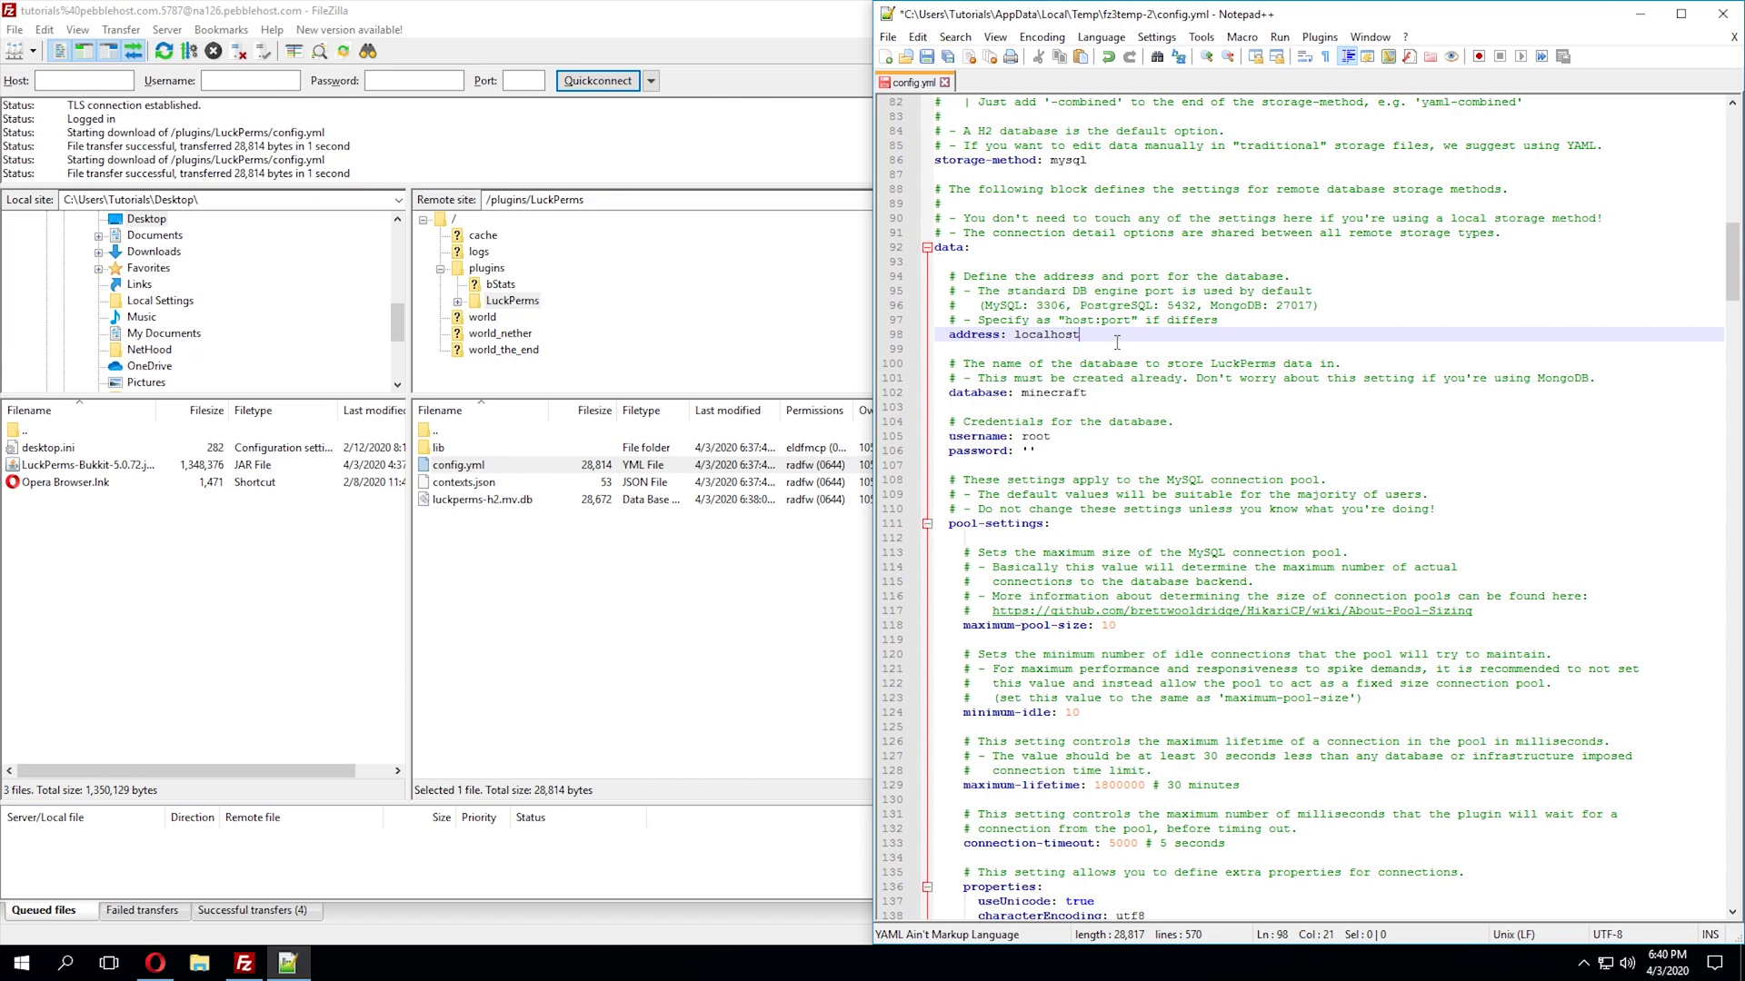
left_click_drag(1087, 334, 1013, 336)
key("ctrl+v")
- Replace minecraft with the panel's MySQL database name in config.yml
left_click(1161, 397)
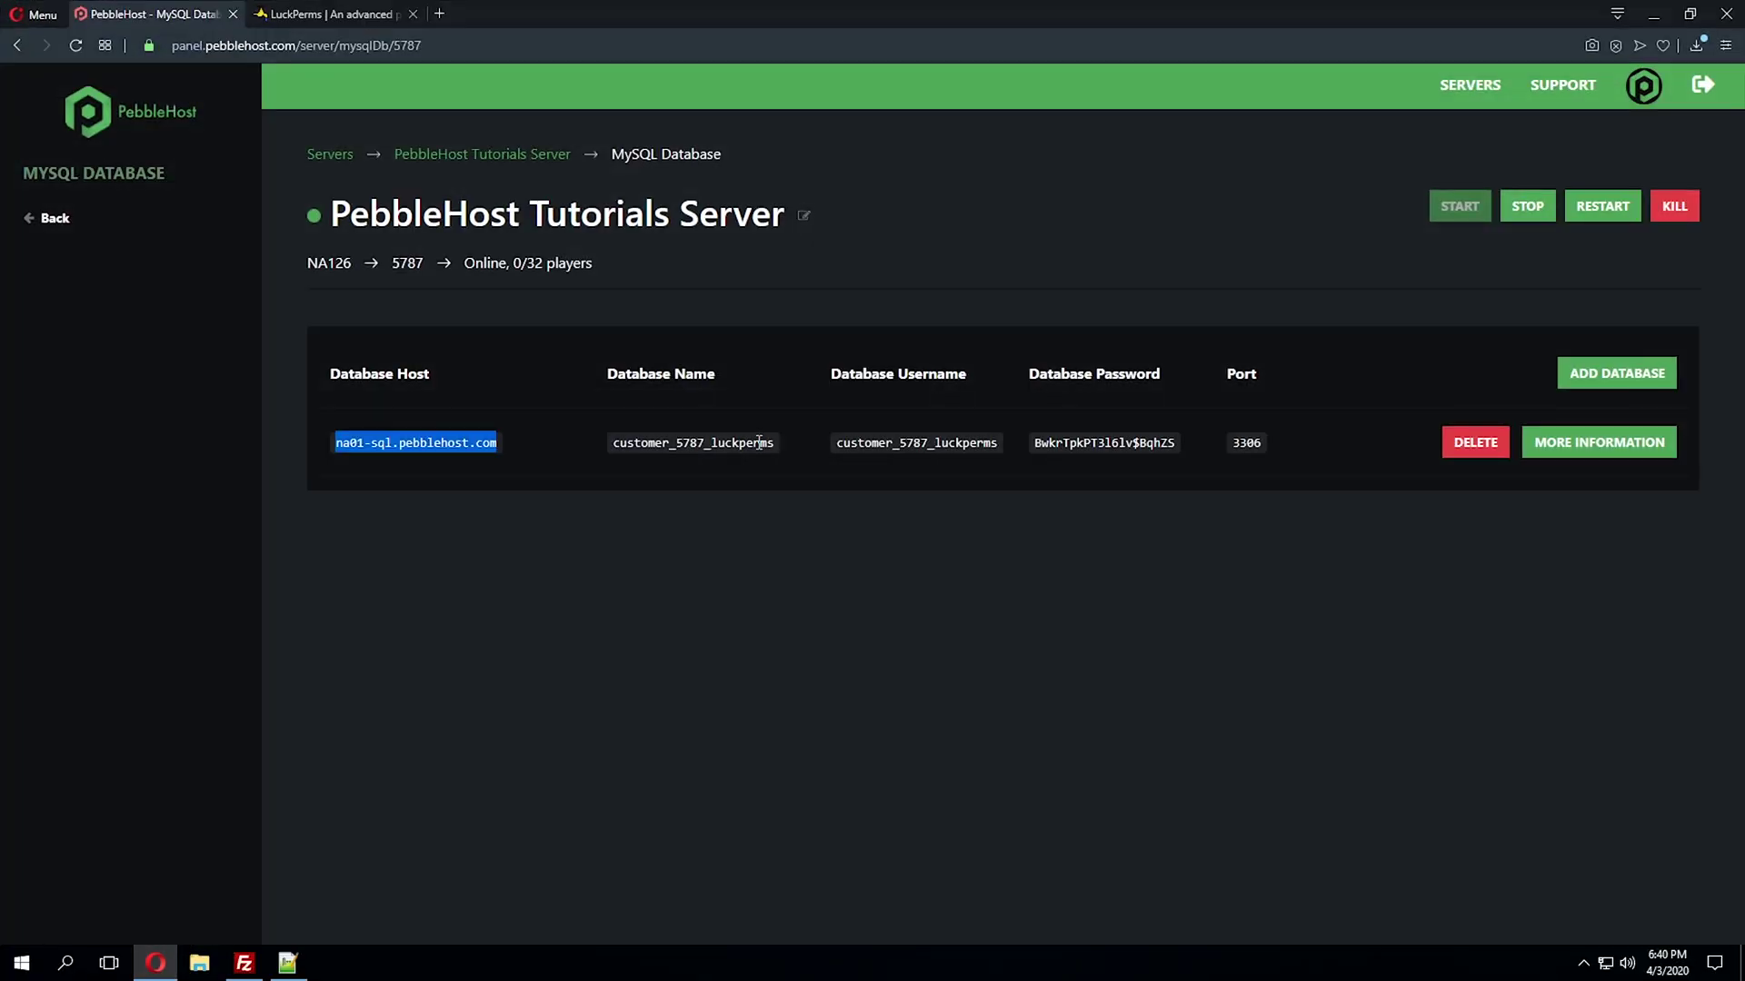
left_click(758, 441)
left_click_drag(619, 442, 758, 438)
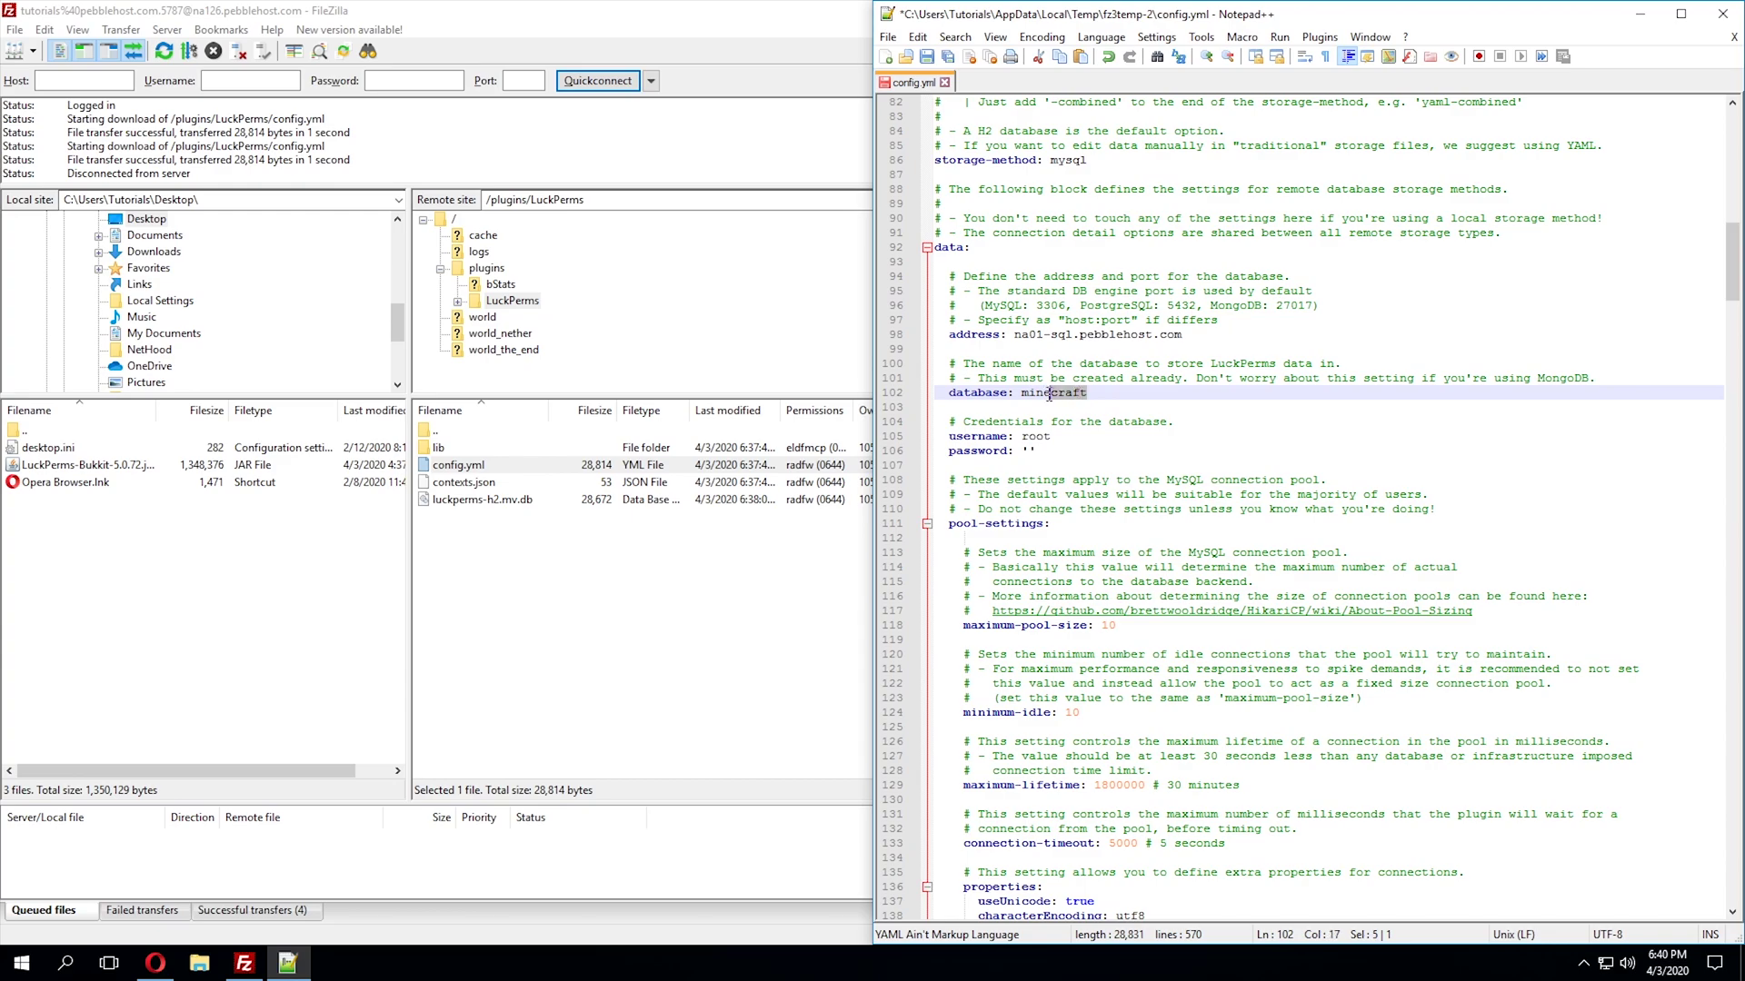
key("ctrl+shift+Left")
type("customer_5787_luckperms")
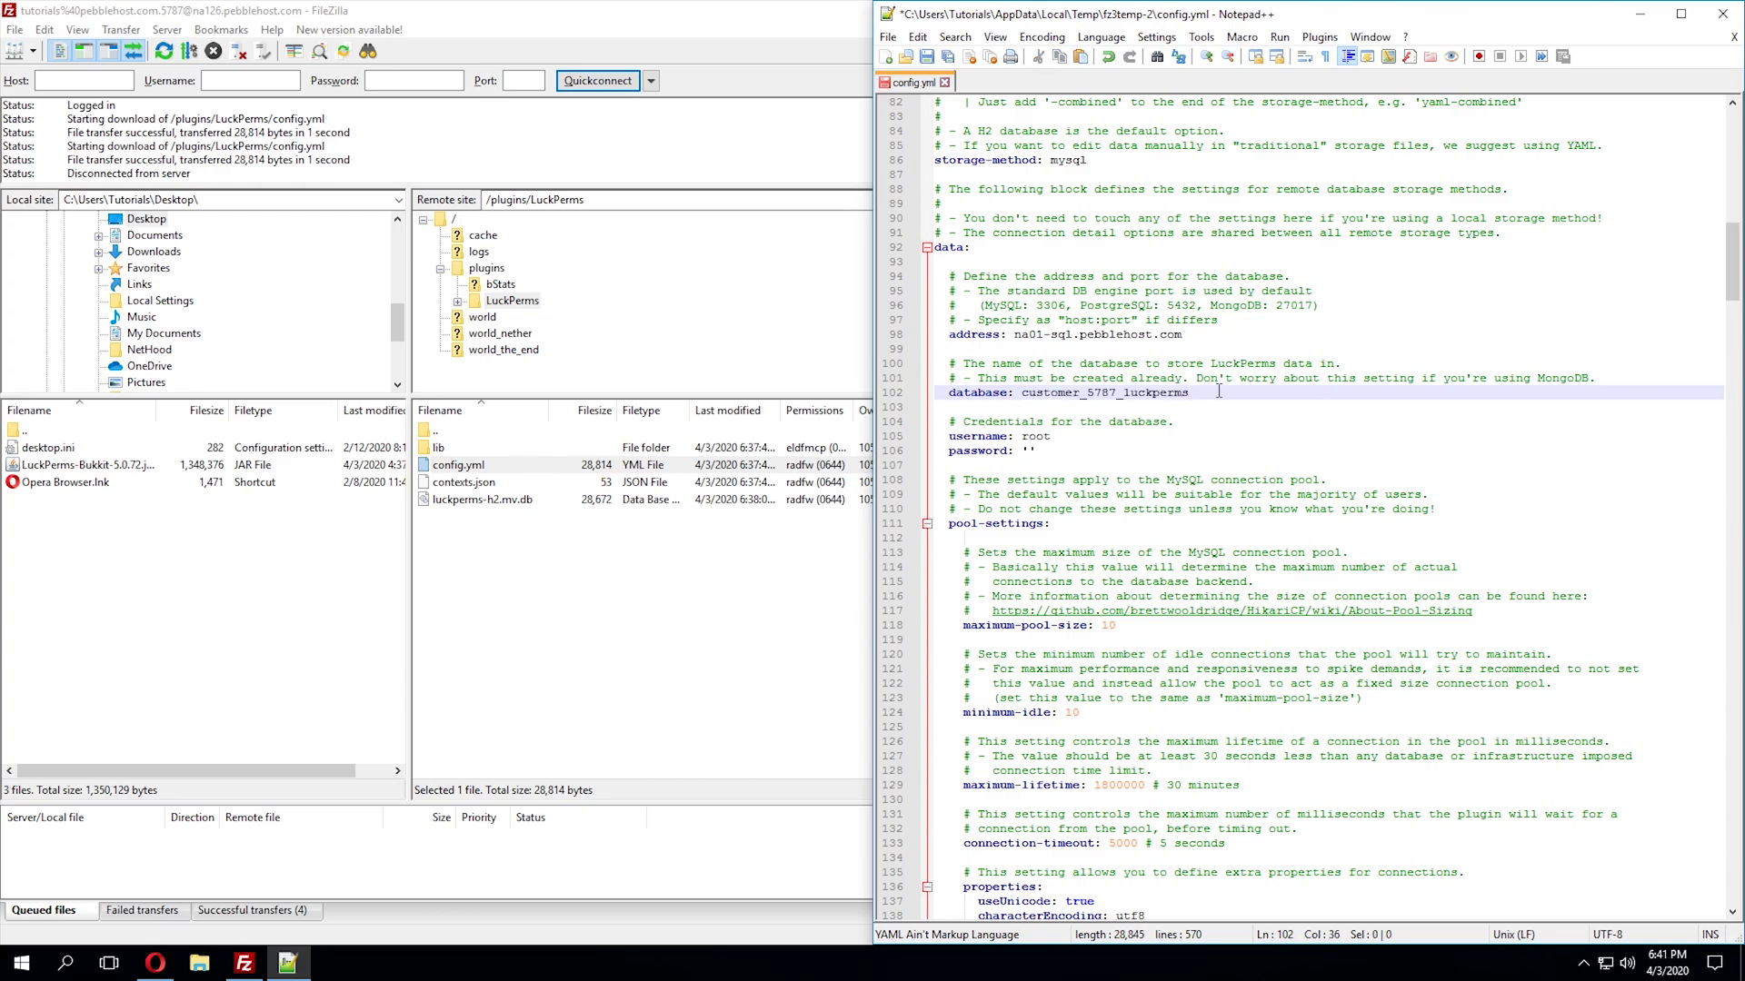
- Copy the MySQL username from the panel and paste it over root
left_click(155, 963)
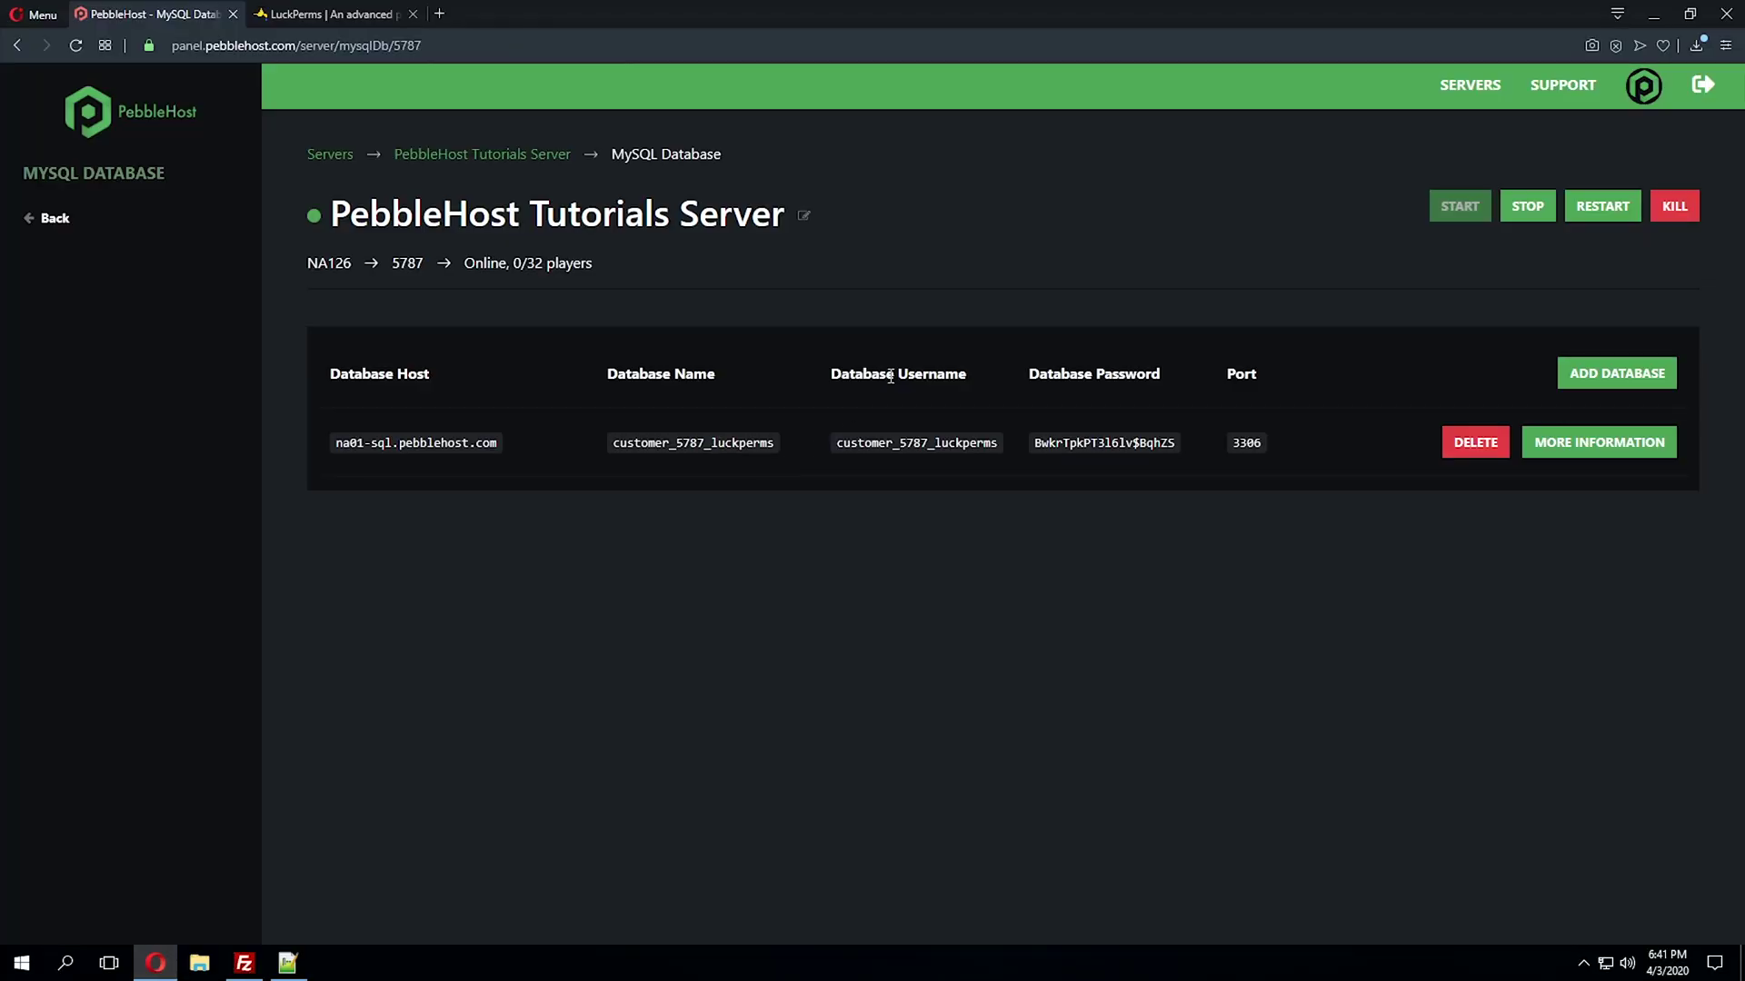
left_click_drag(870, 443, 1012, 449)
key("ctrl+c")
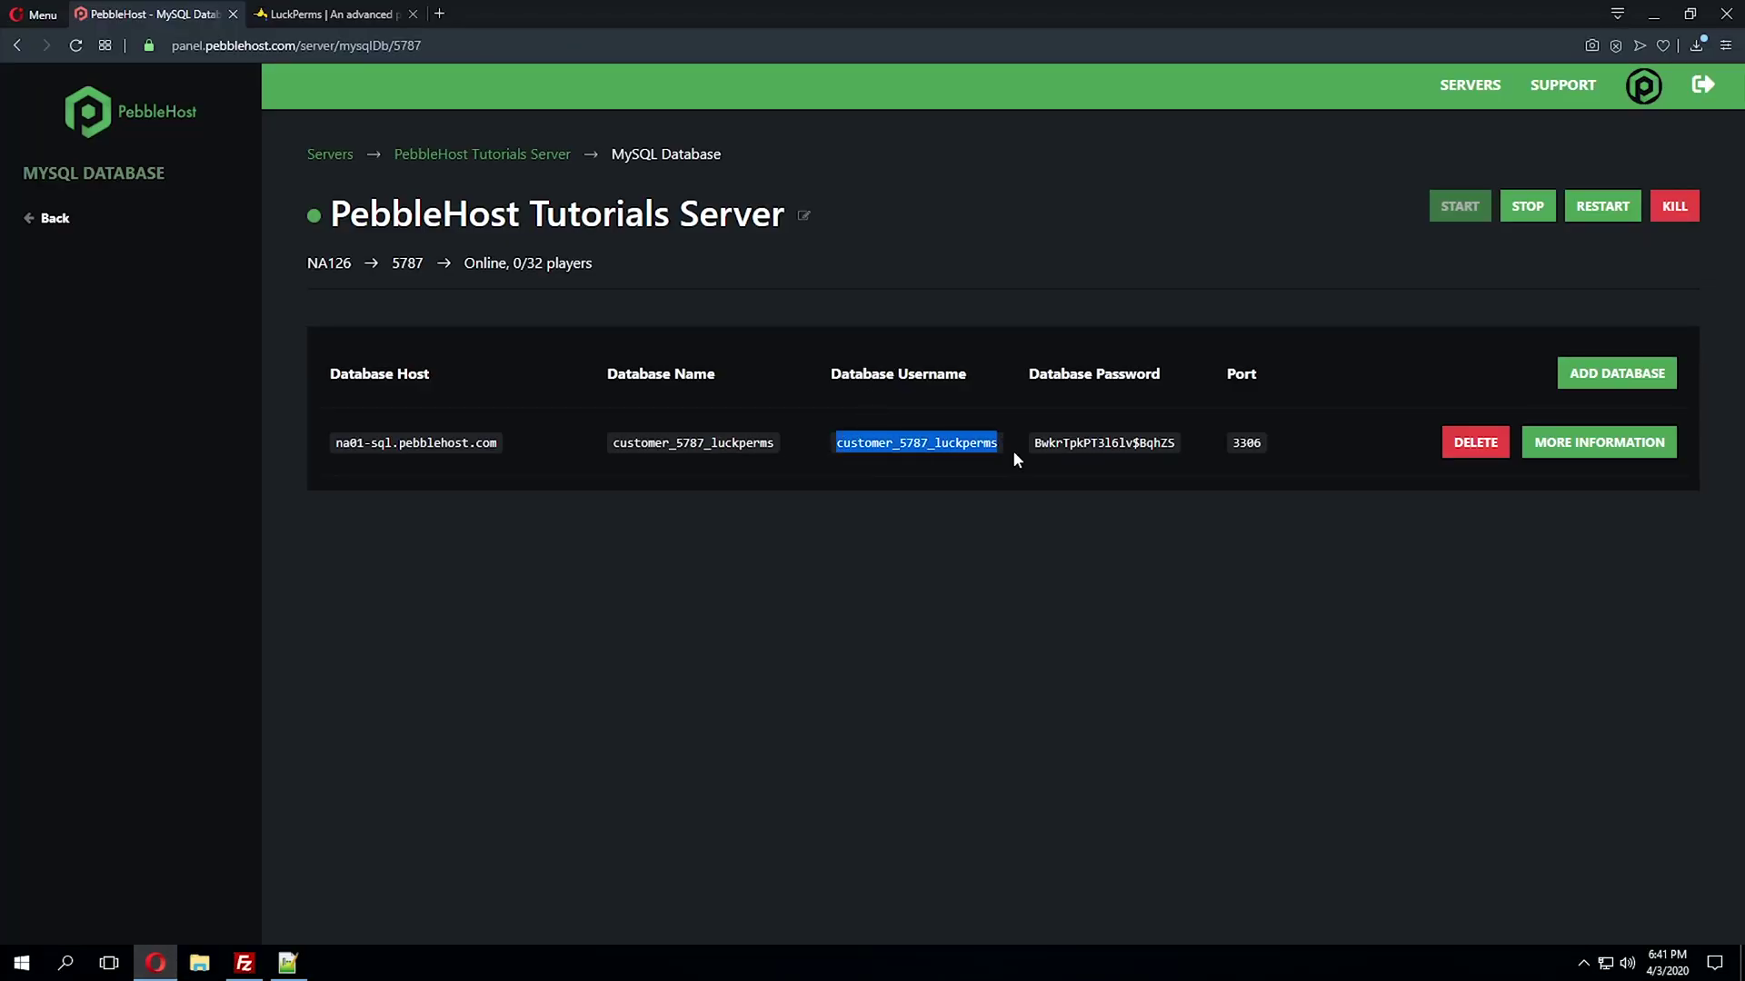
left_click(1655, 11)
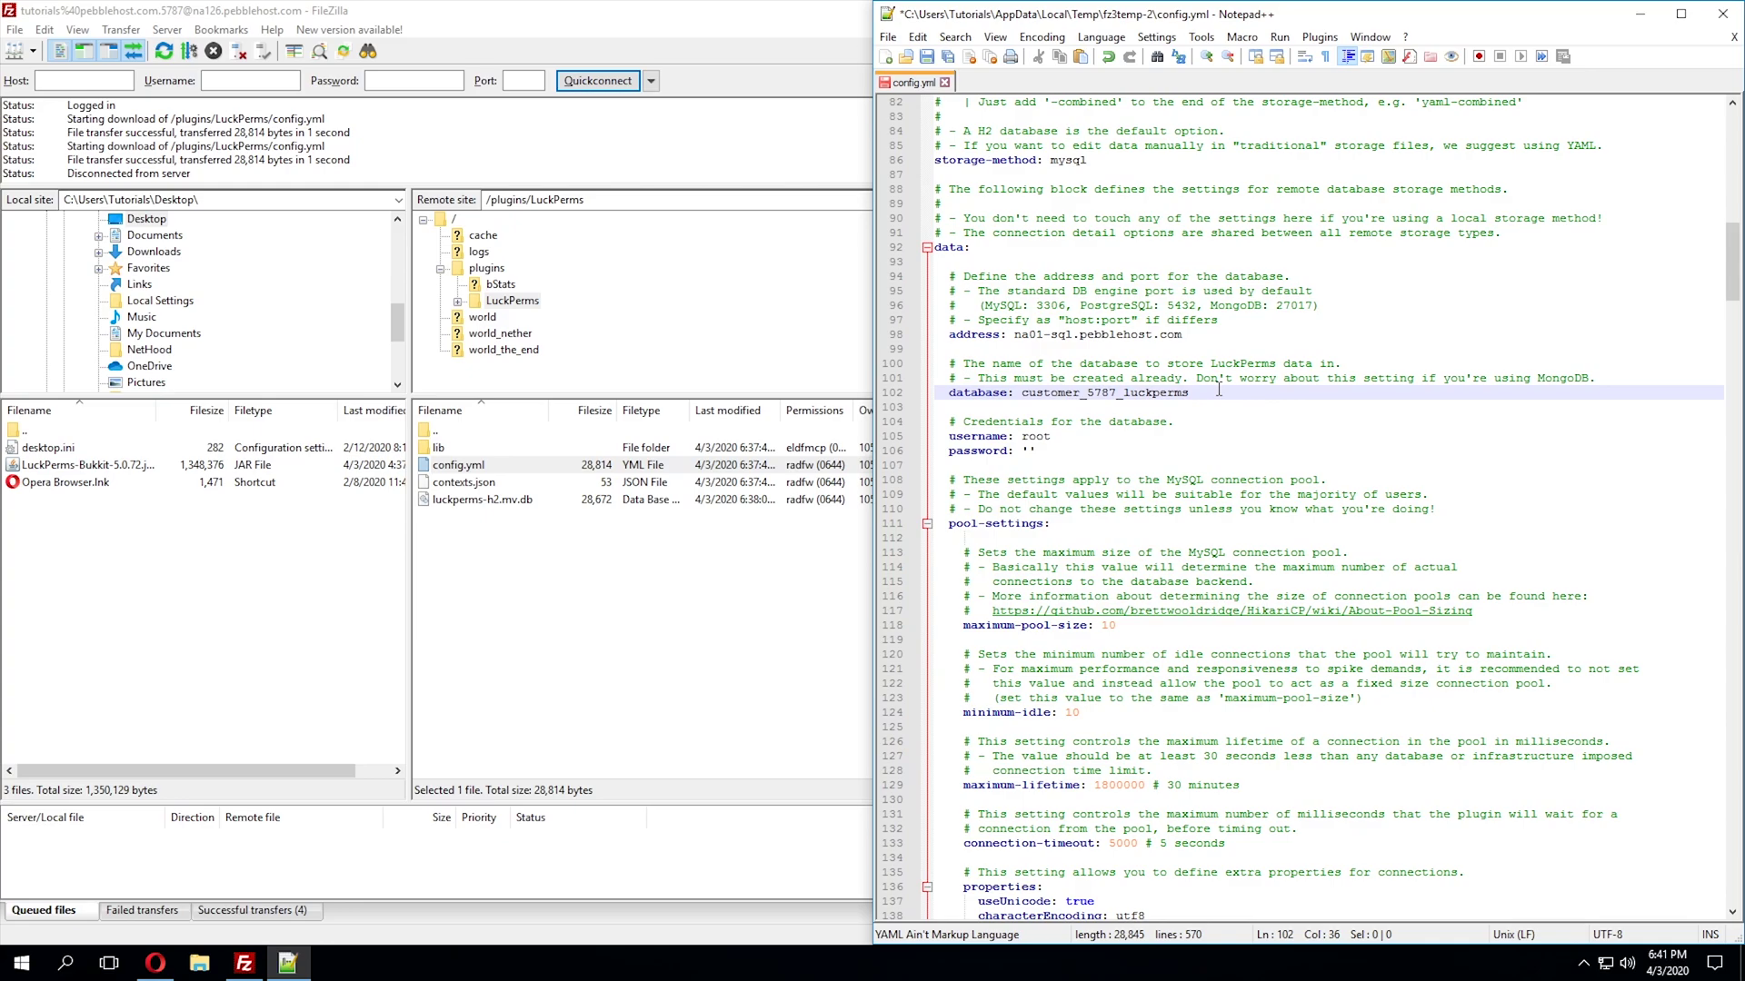
left_click_drag(1051, 438, 1021, 436)
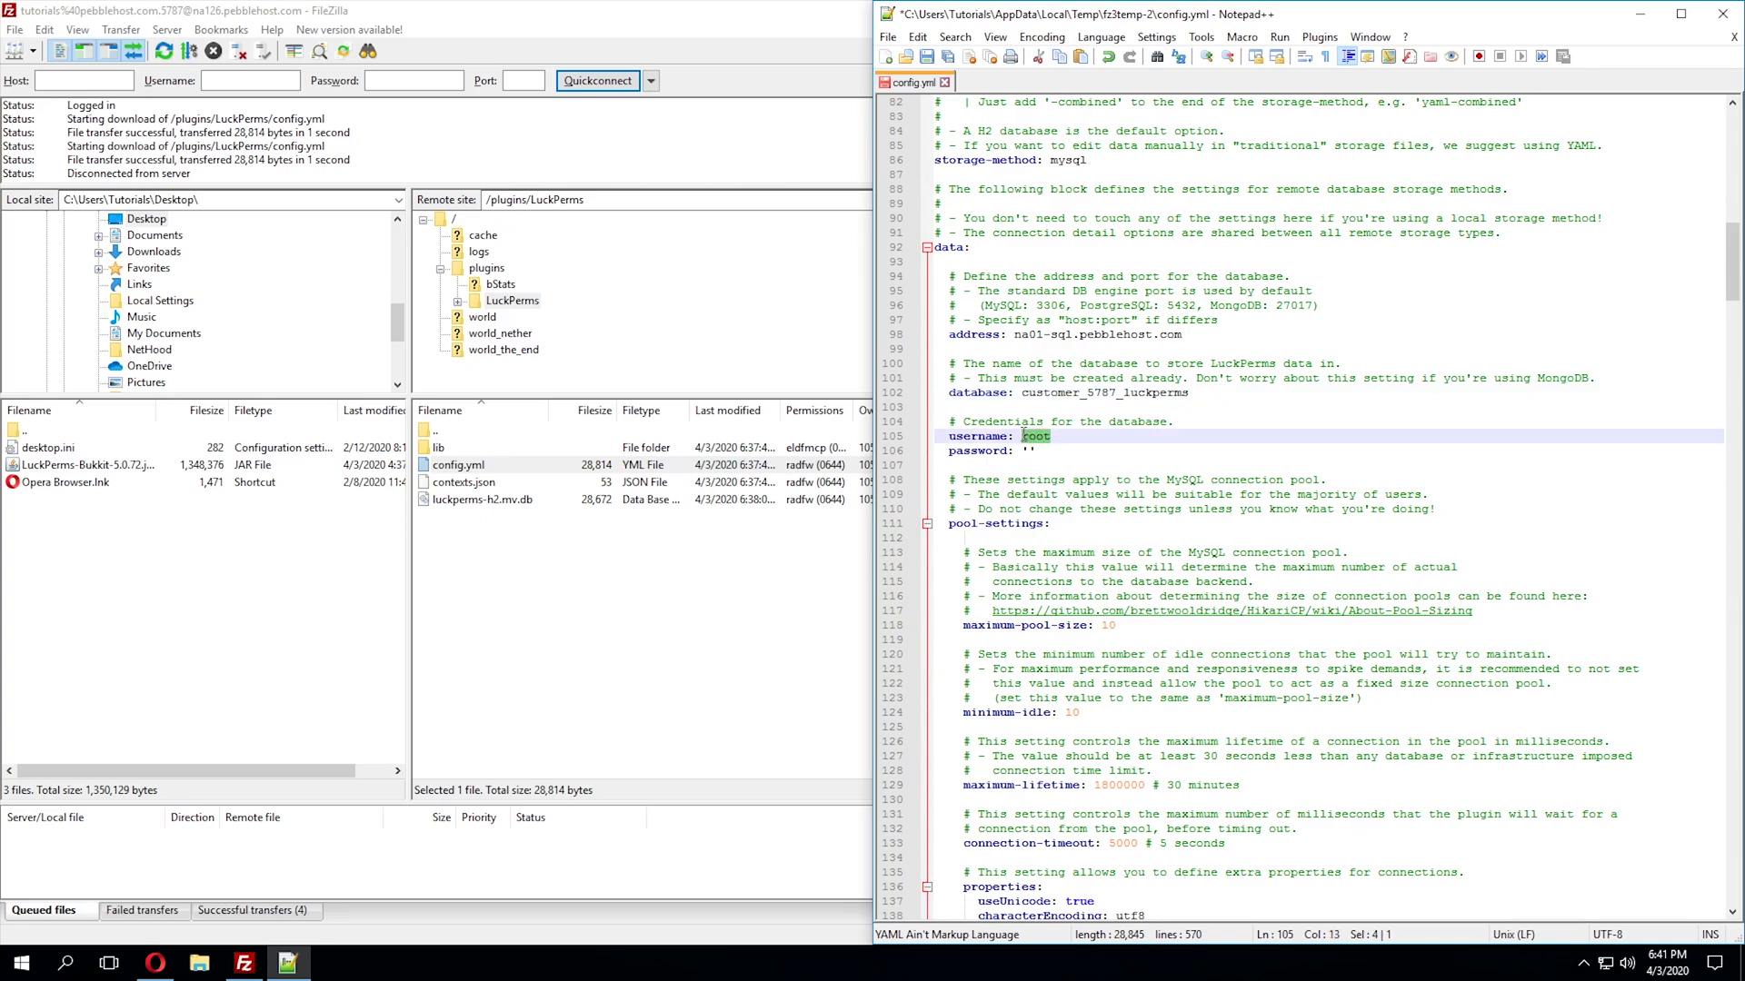
key("BackSpace")
key("ctrl+v")
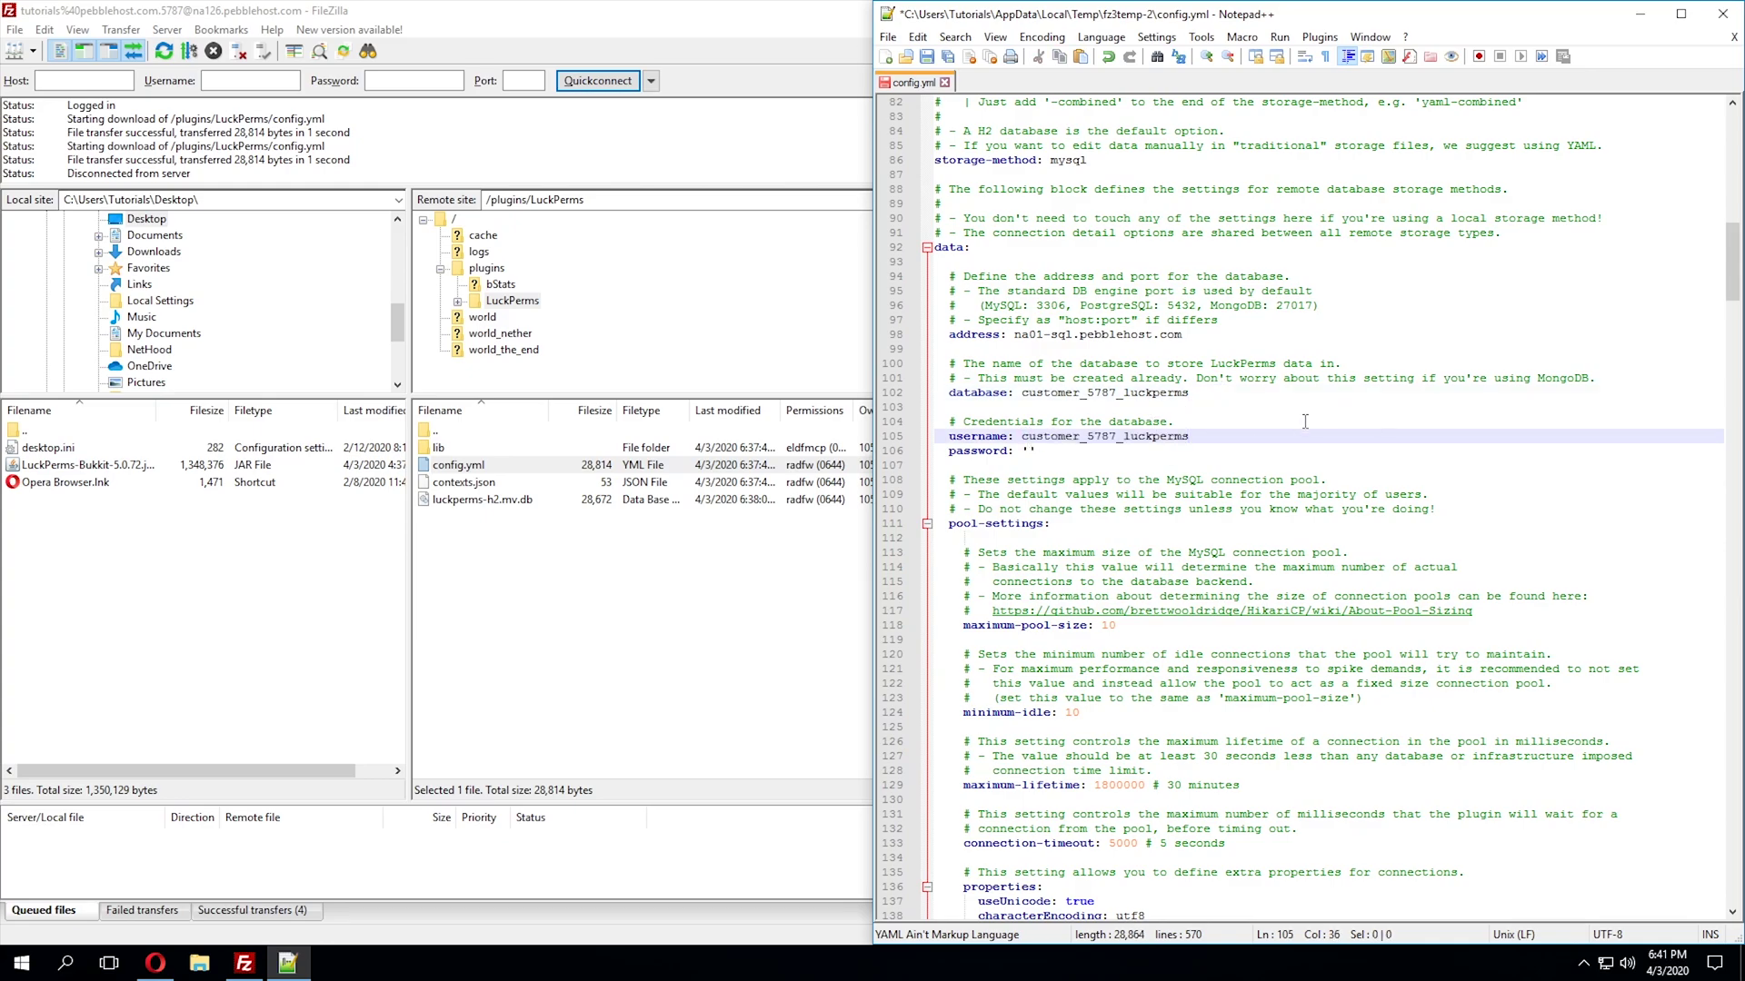
- Paste the MySQL password between the quotes and save config.yml
left_click(156, 963)
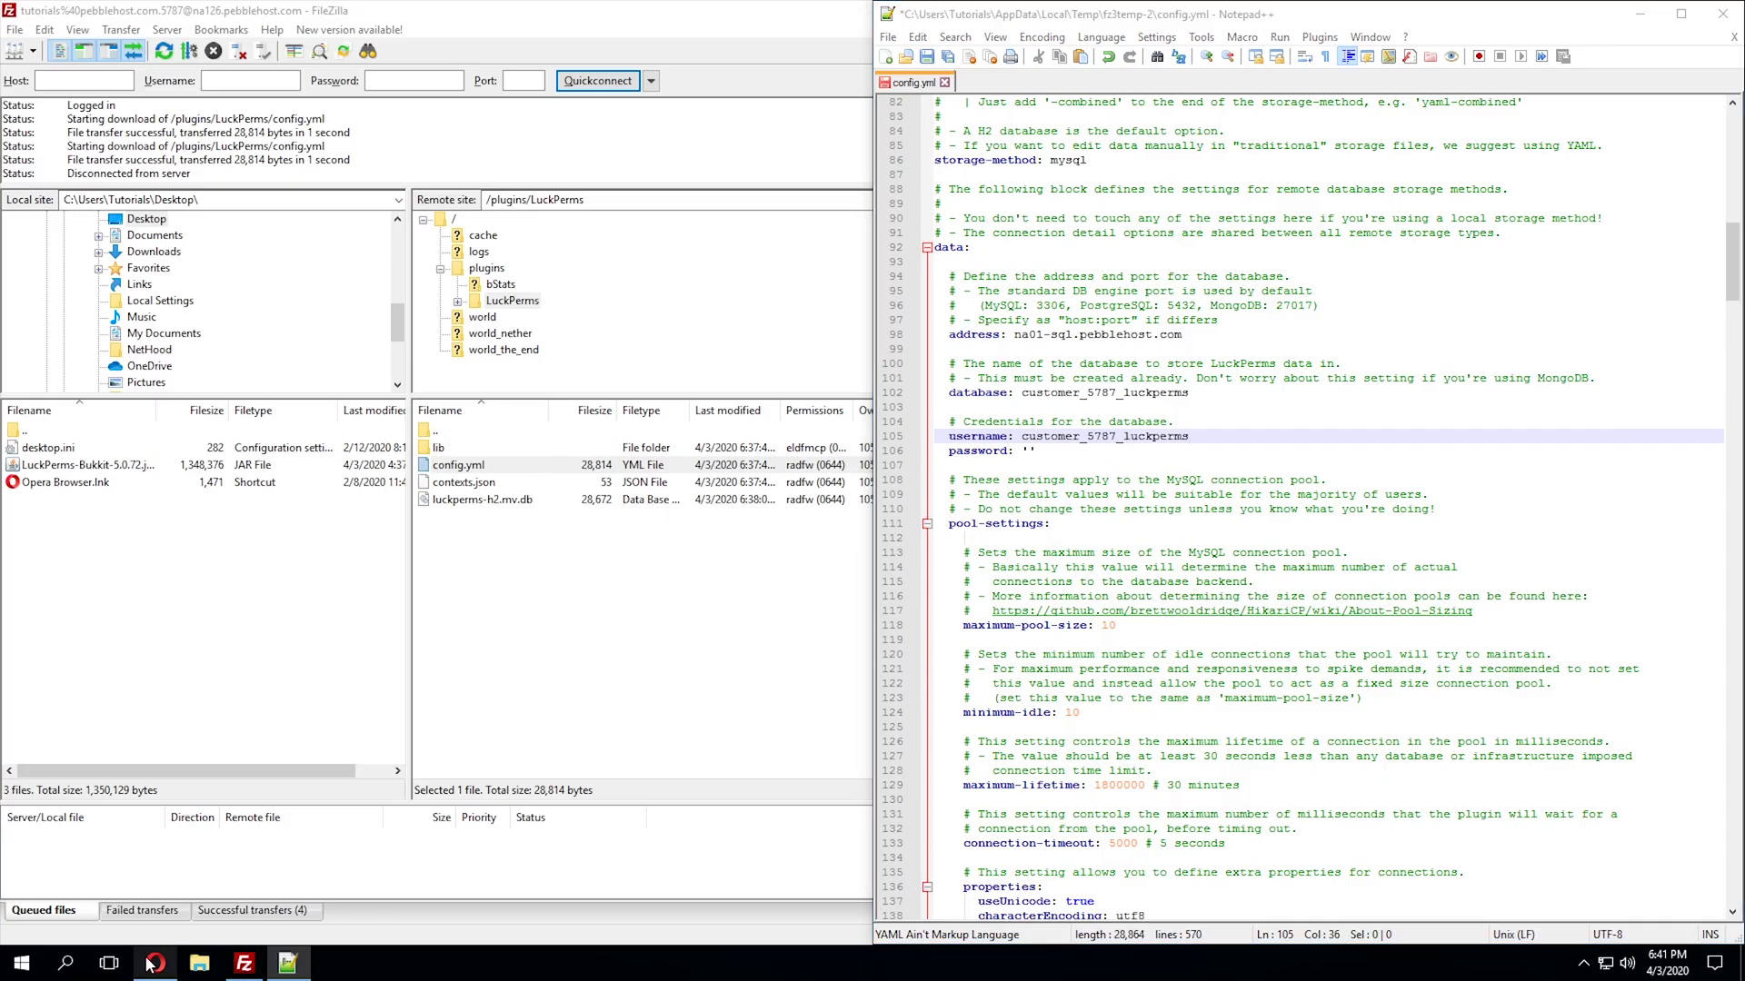
left_click_drag(1032, 442, 1157, 445)
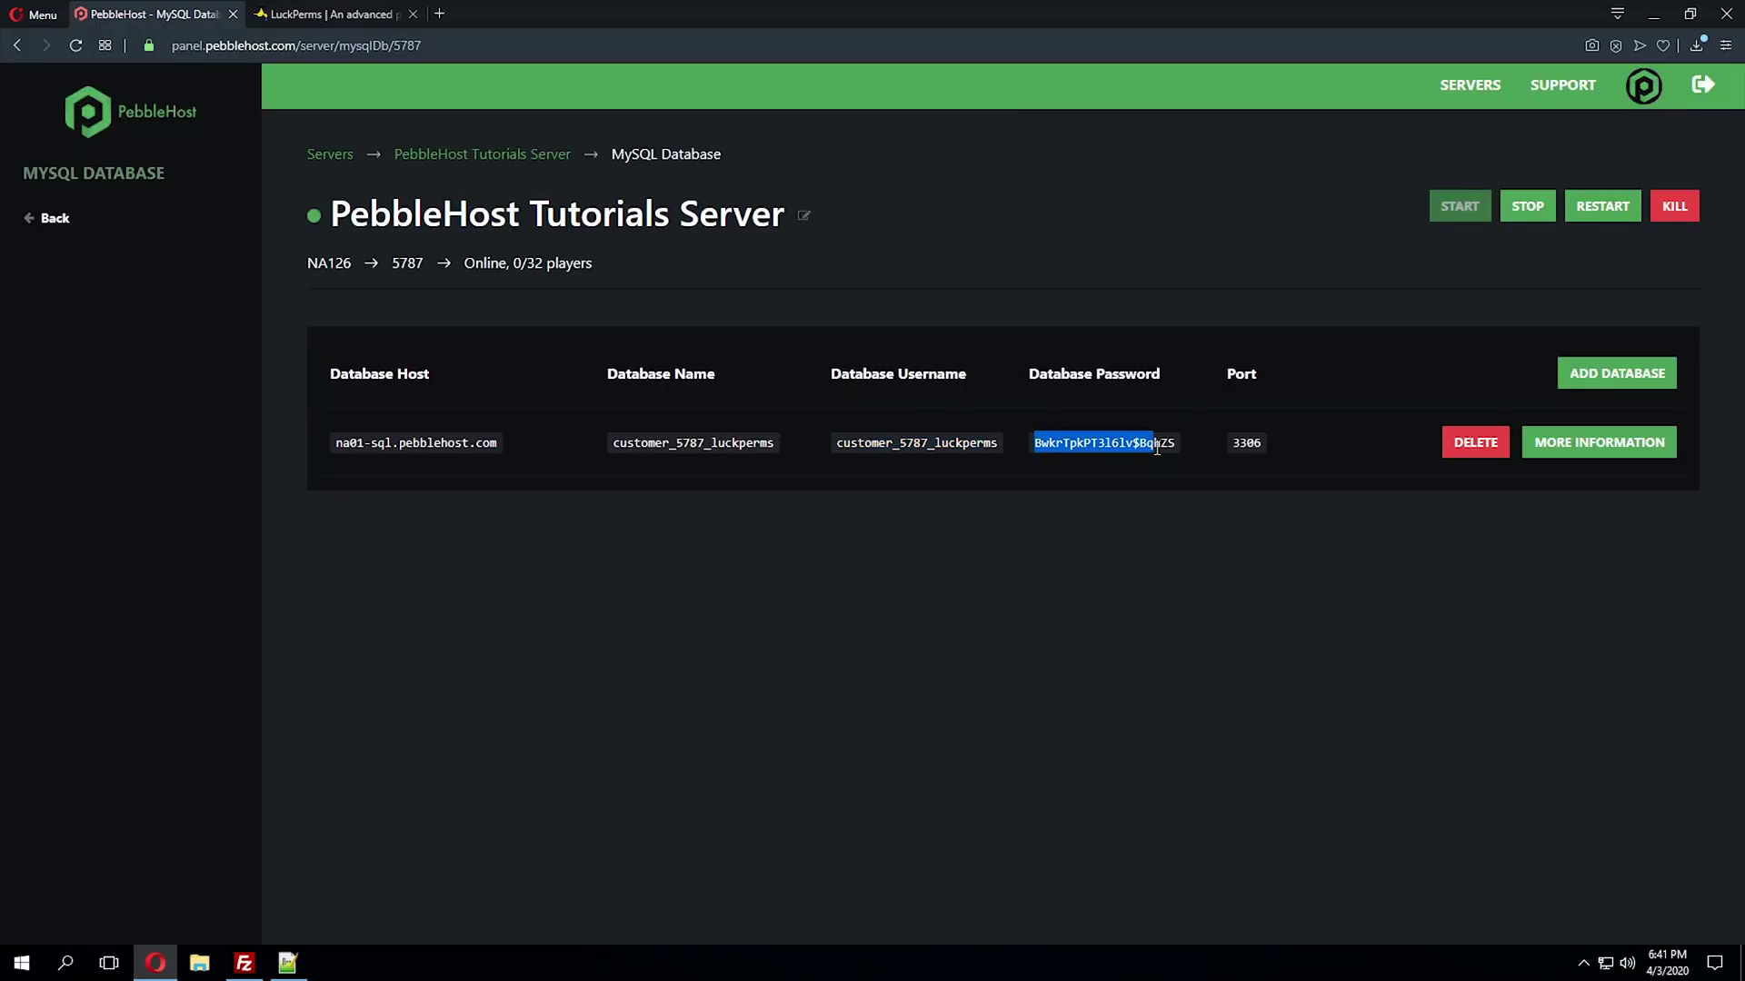
key("alt+Tab")
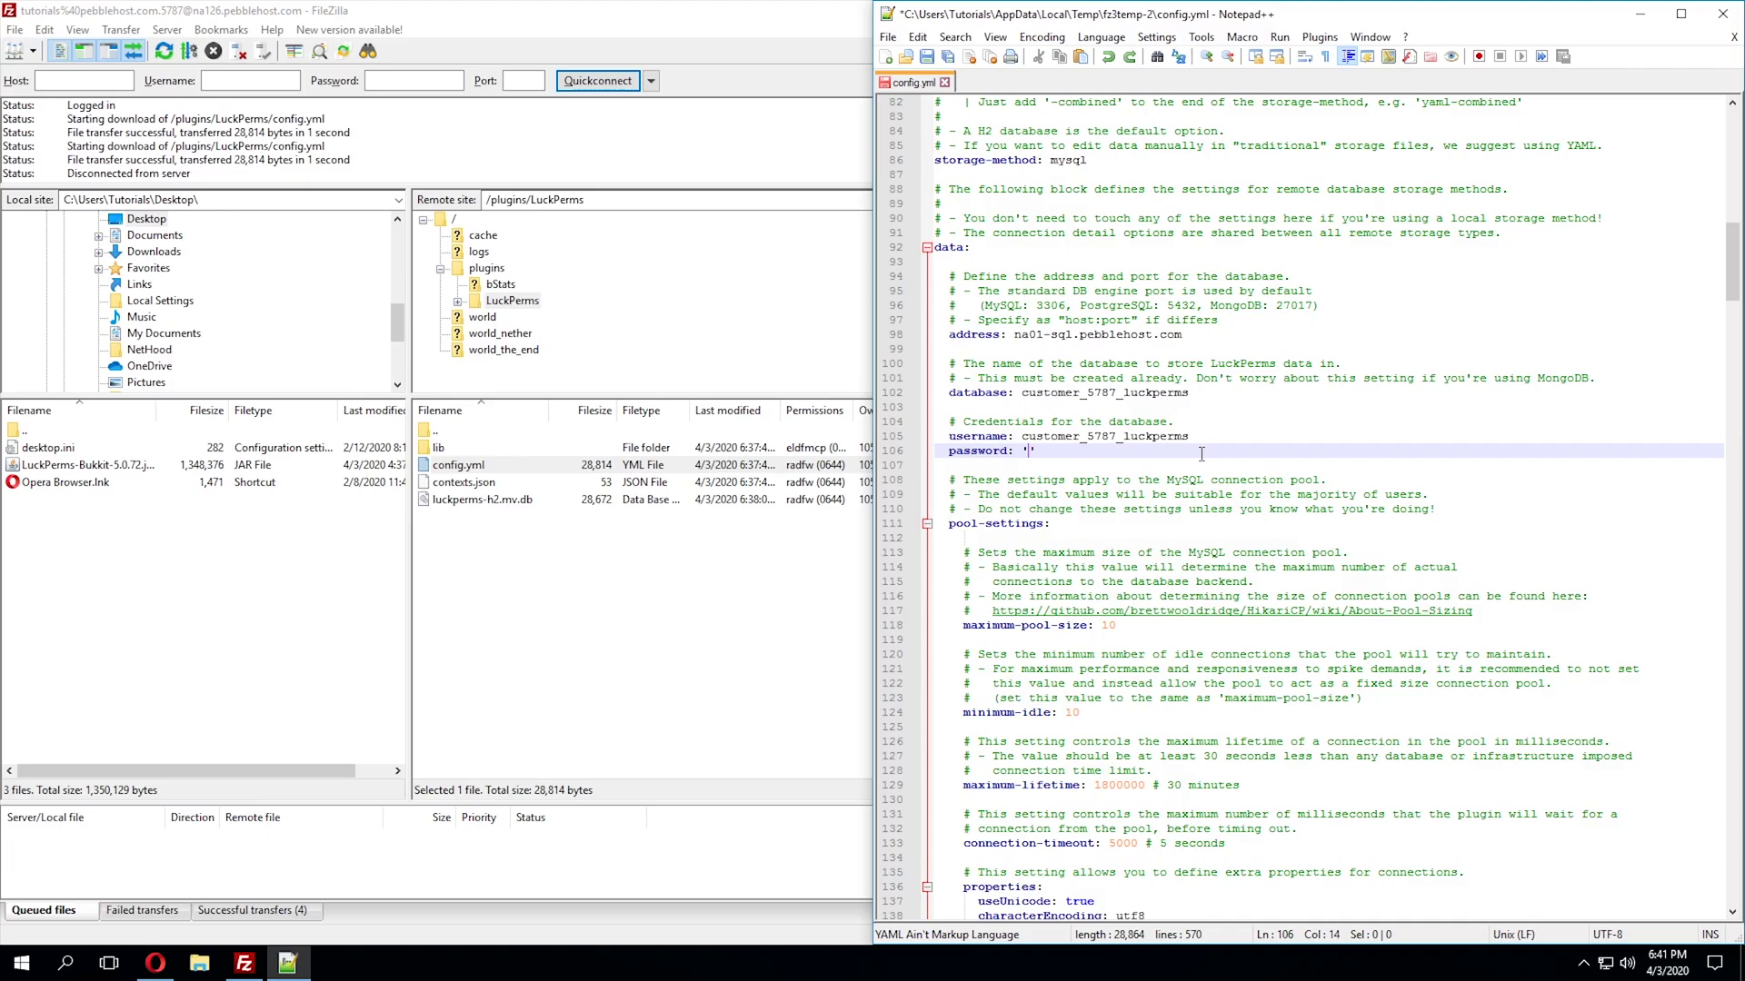
key("ctrl+v")
scroll(1294, 599, "up", 3)
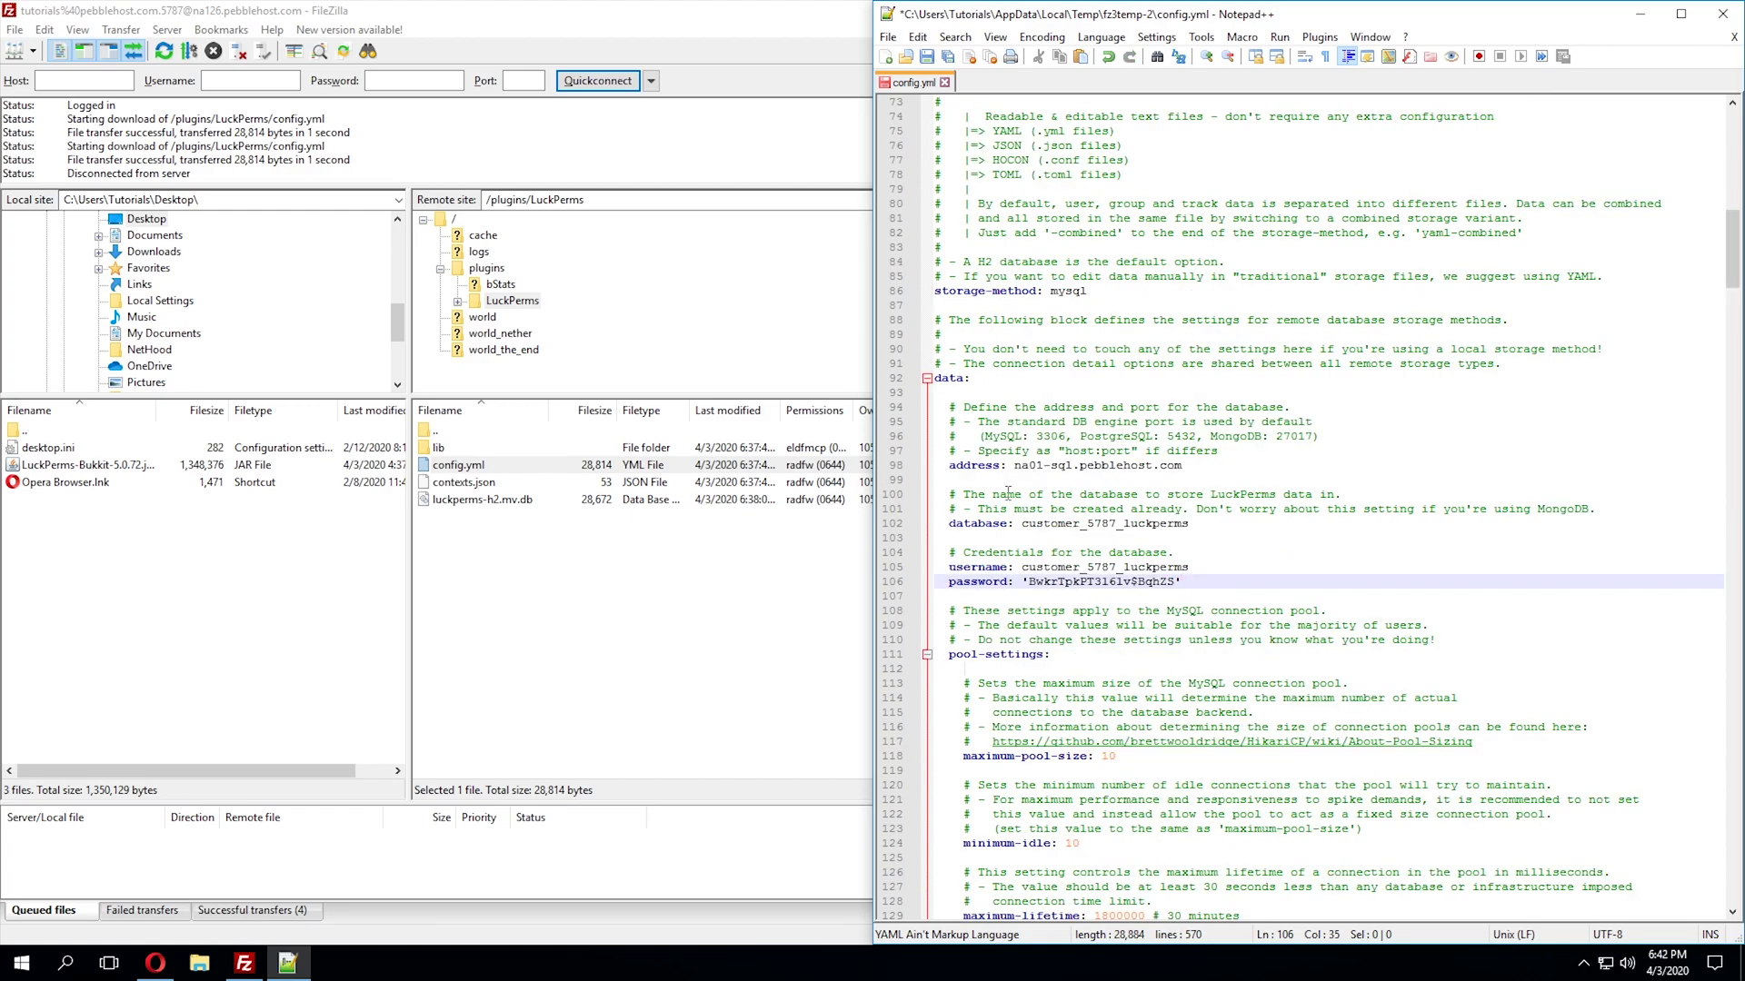
left_click(927, 58)
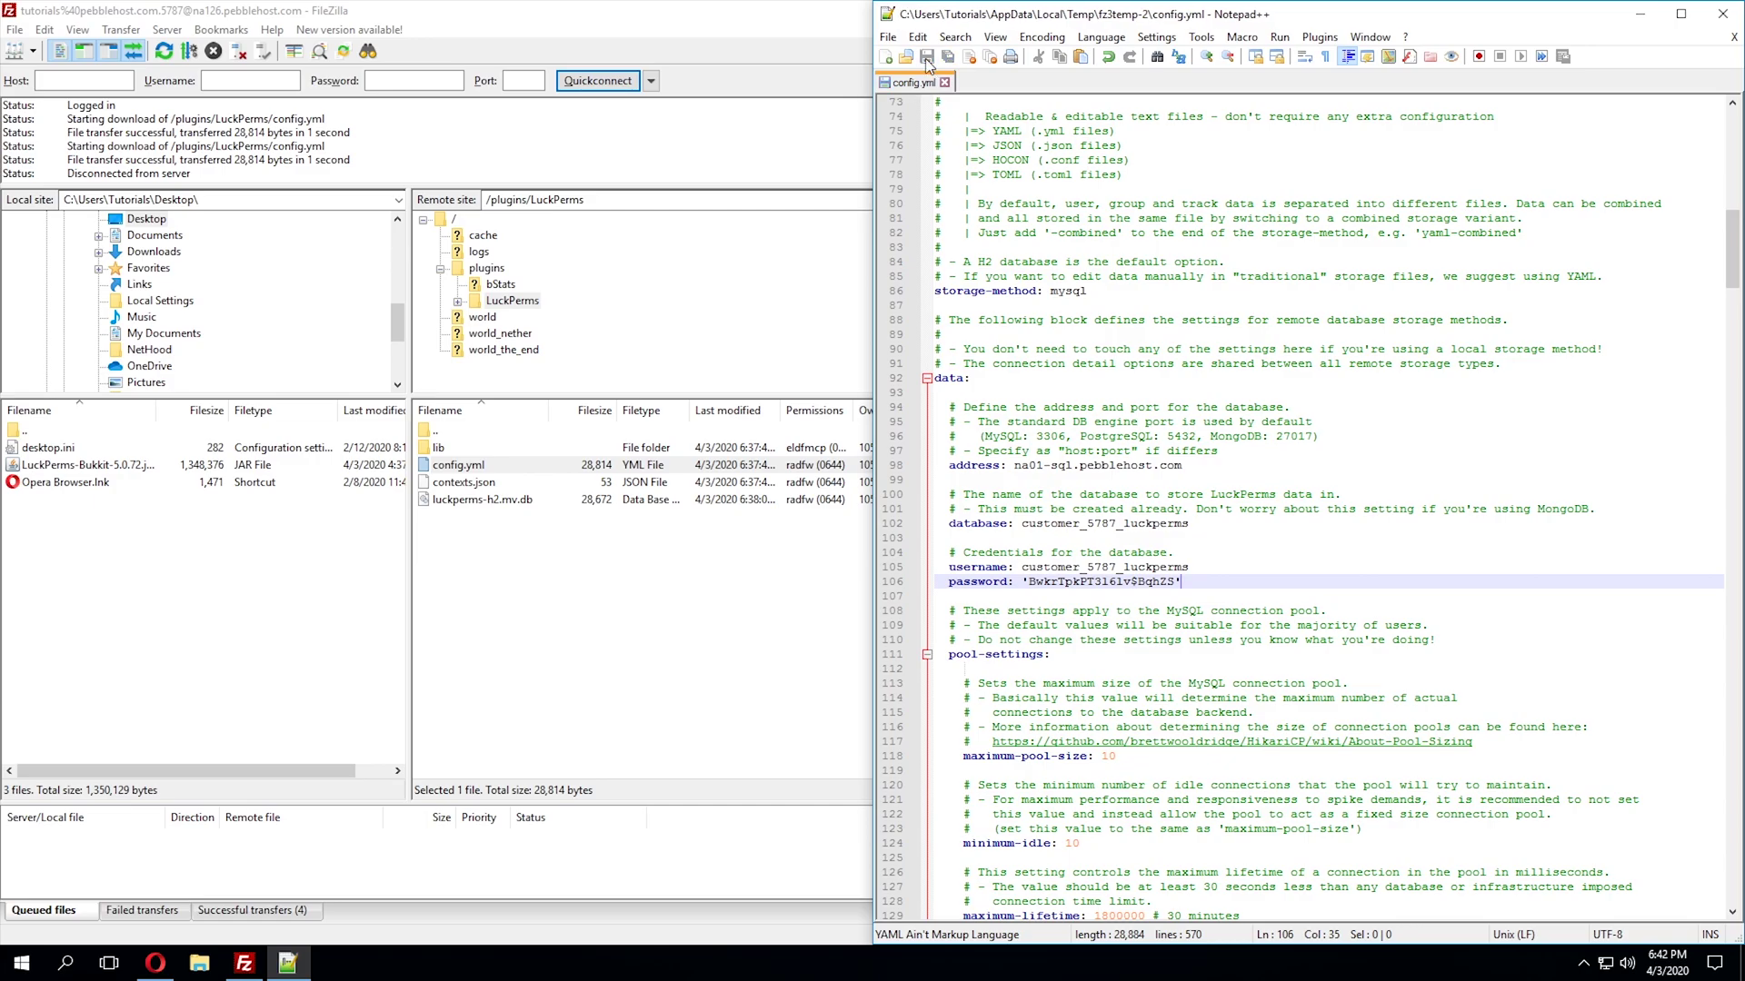
- Close Notepad++ and open the PebbleHost Tutorials Server console in the panel
left_click(1722, 13)
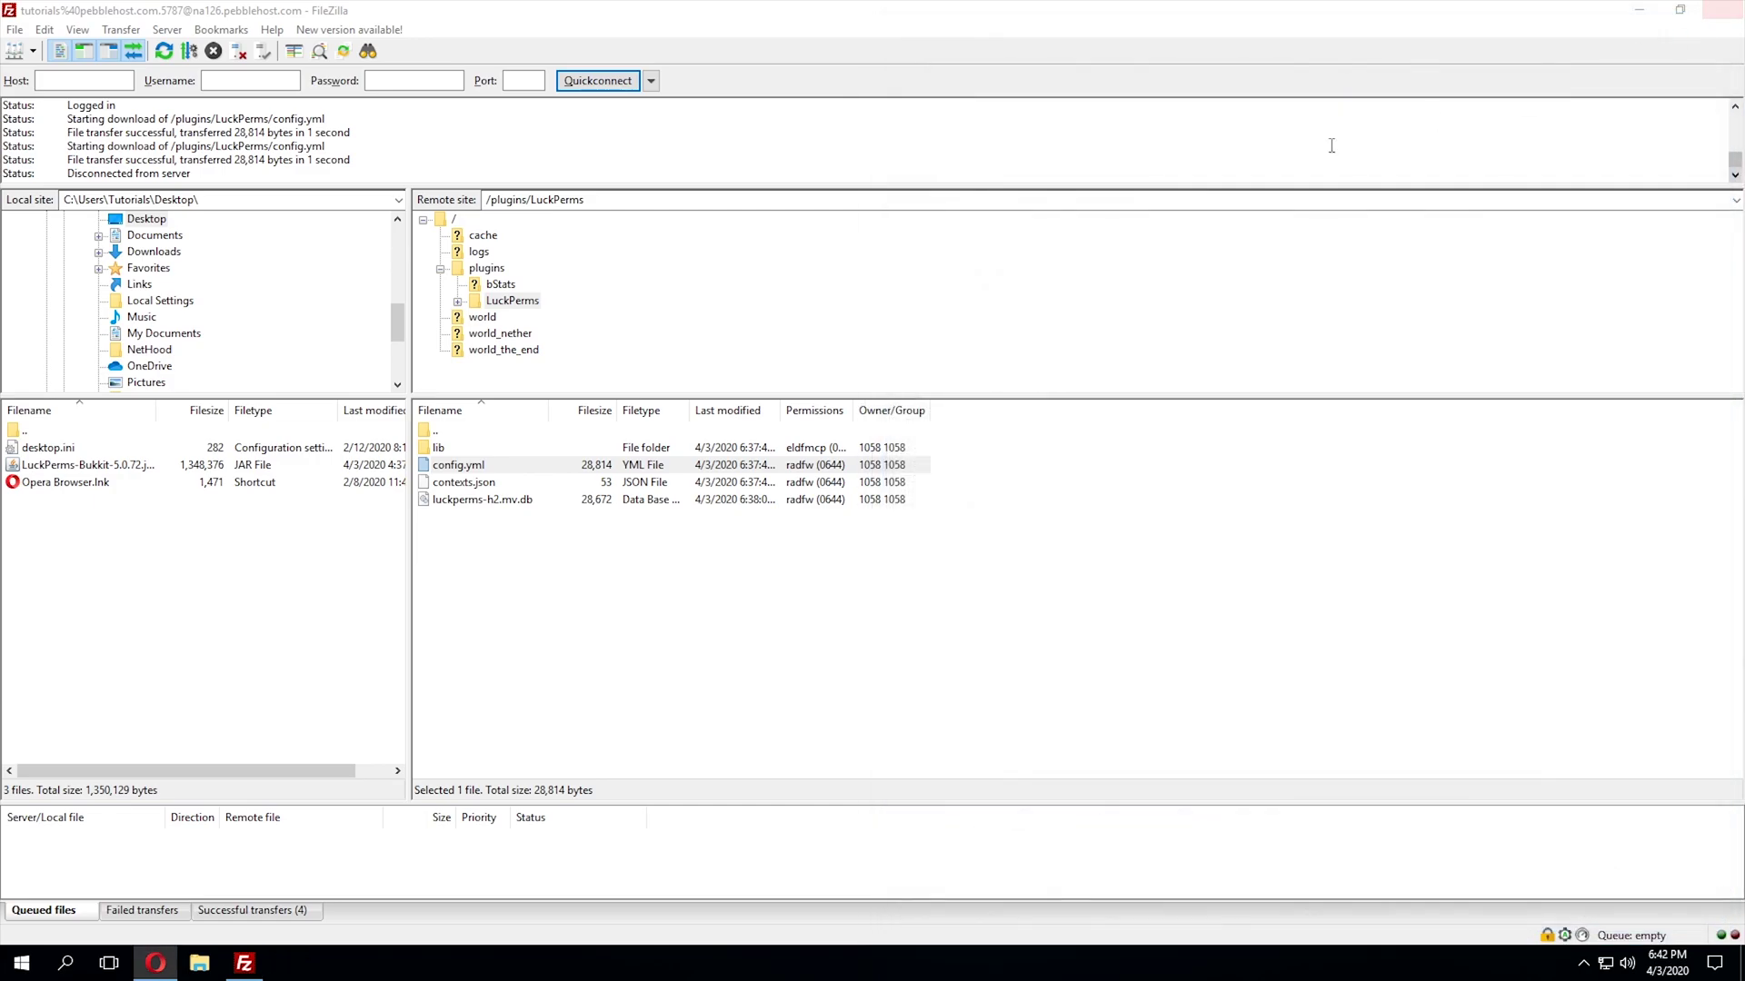
left_click(155, 963)
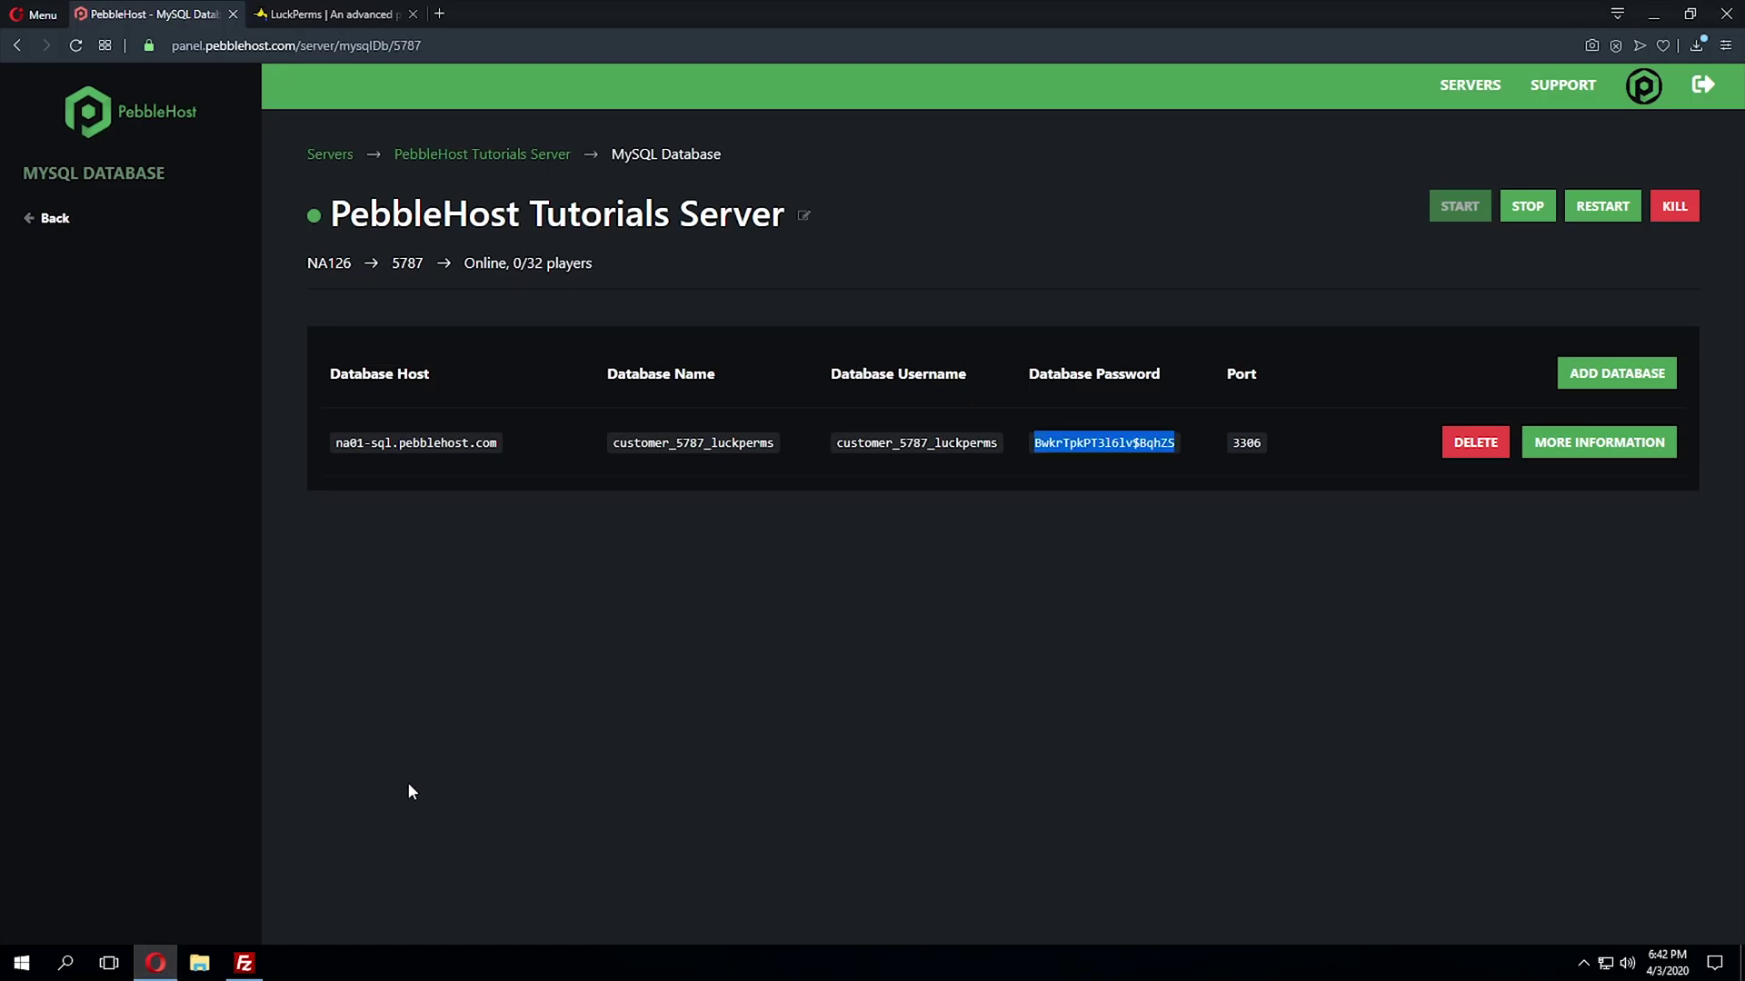
left_click(531, 155)
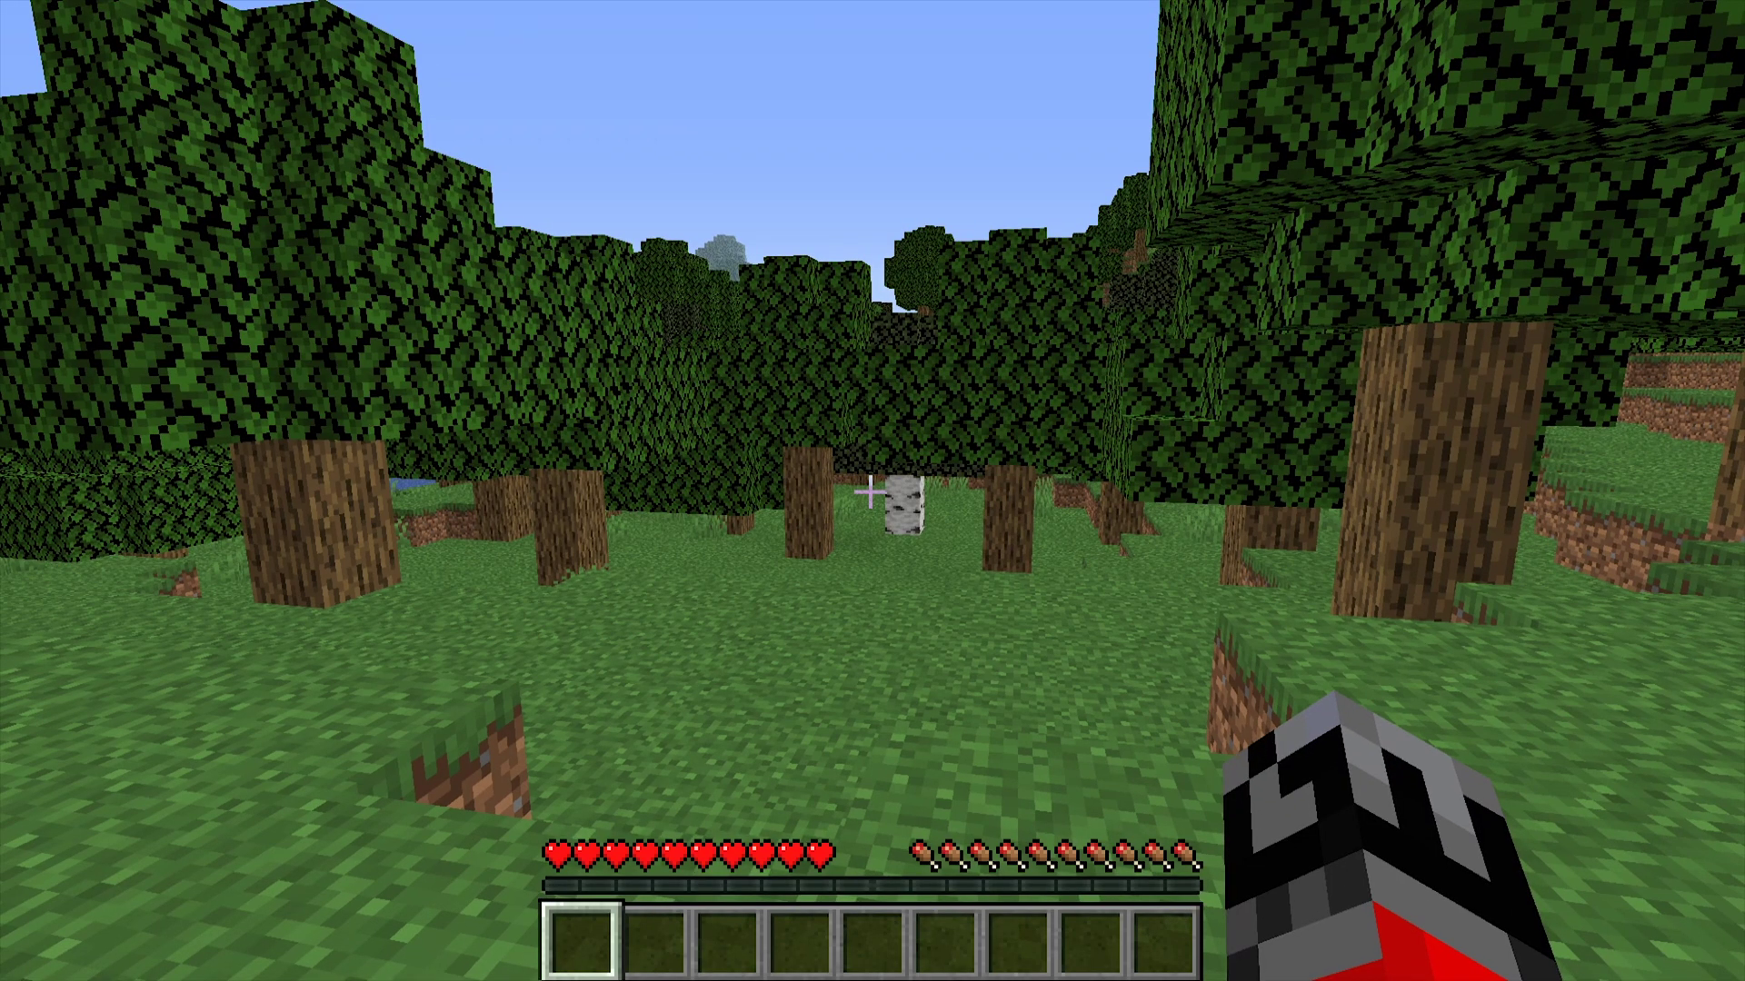
- Run /lp in Minecraft chat and reopen chat to read LuckPerms' reply
key("slash")
type("lp")
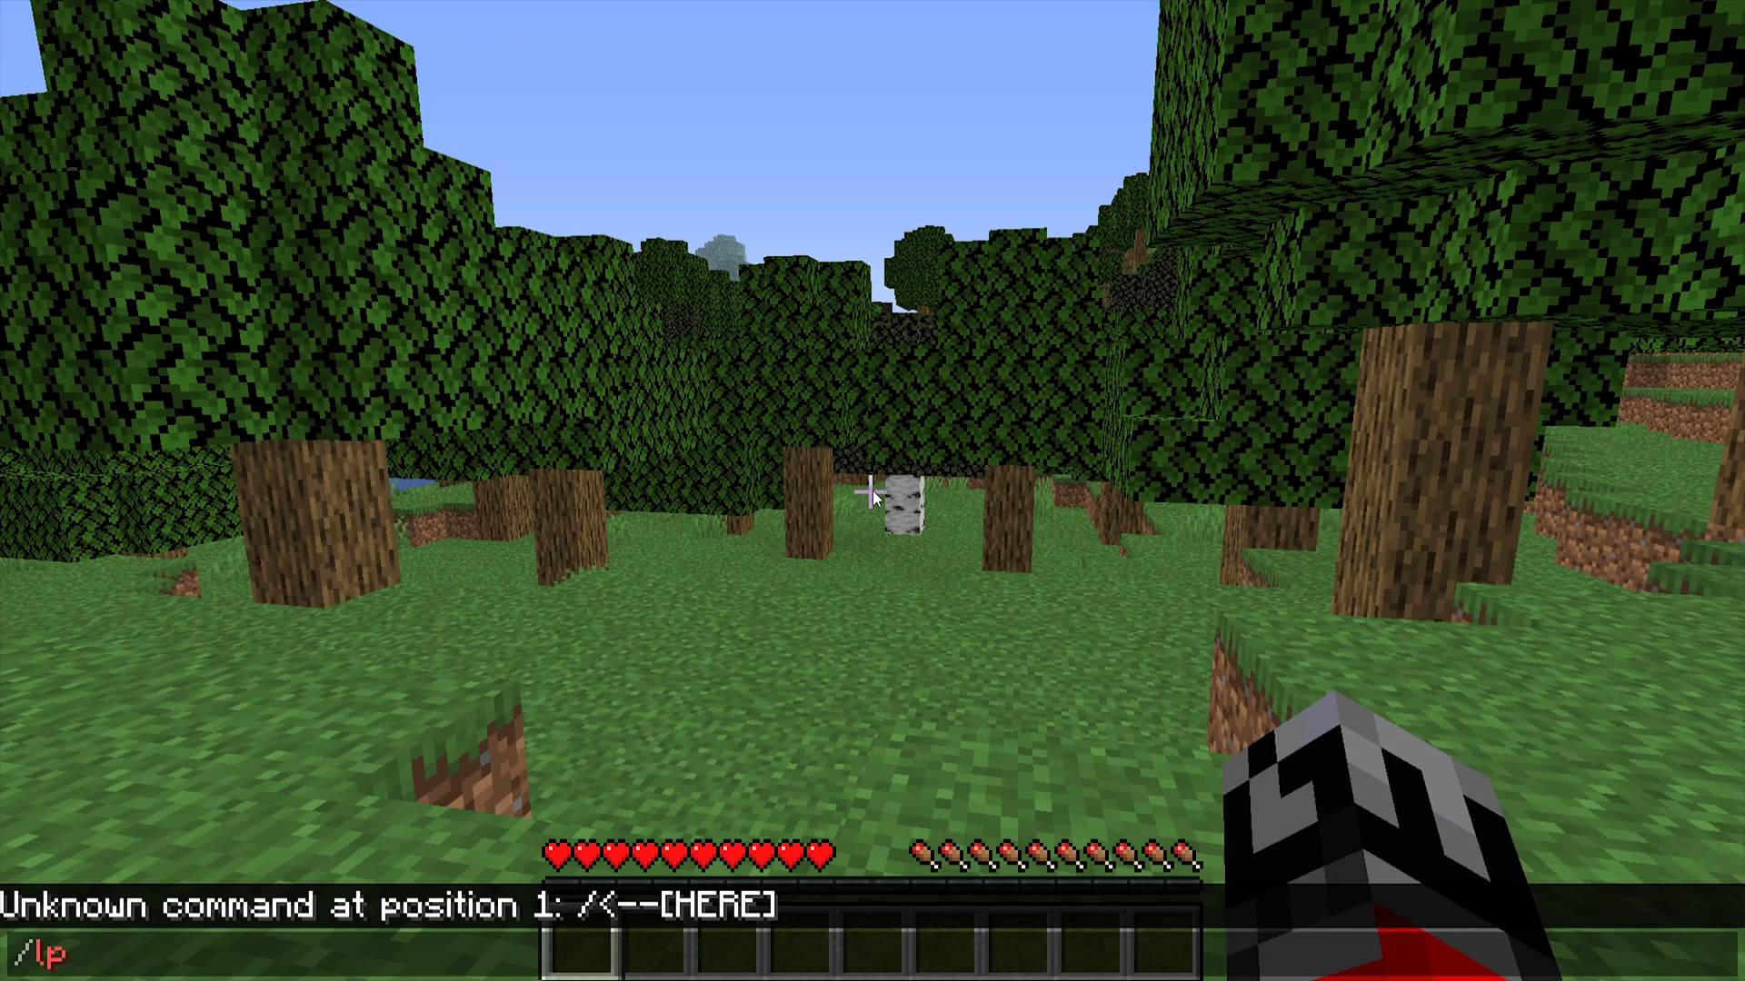
key("Return")
key("t")
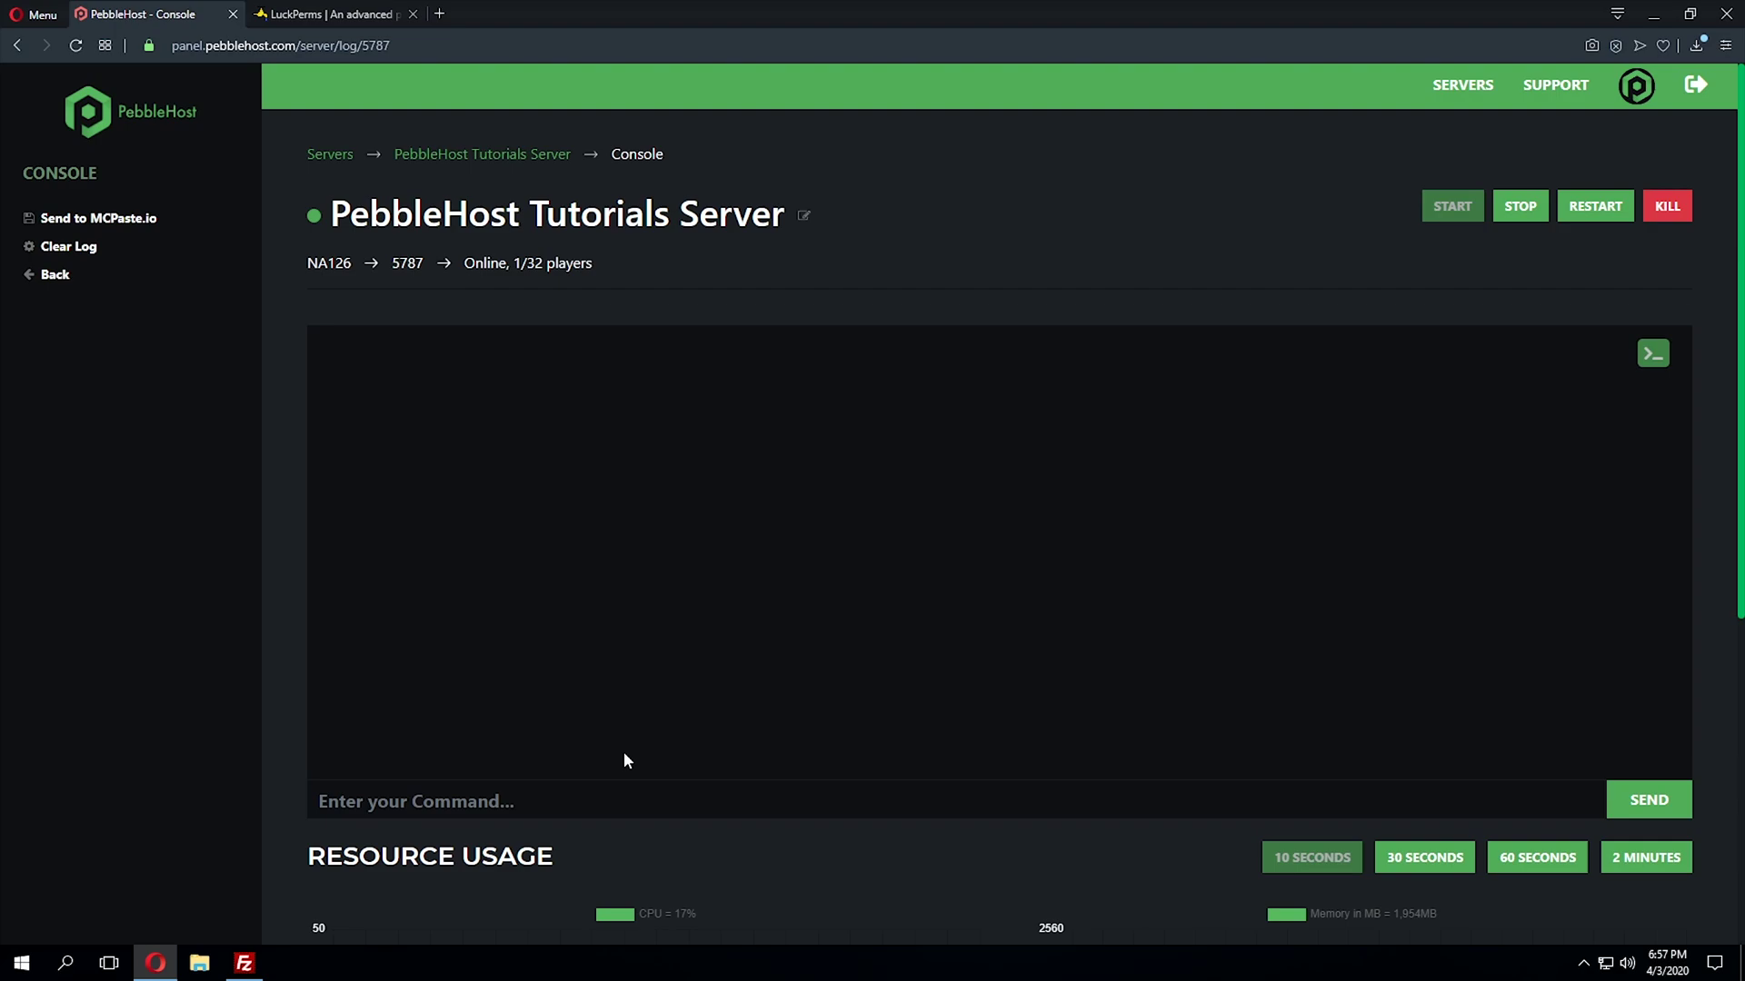
- Run 'lp user <player> permission set luckperms.* true' from the server console
type("lp us")
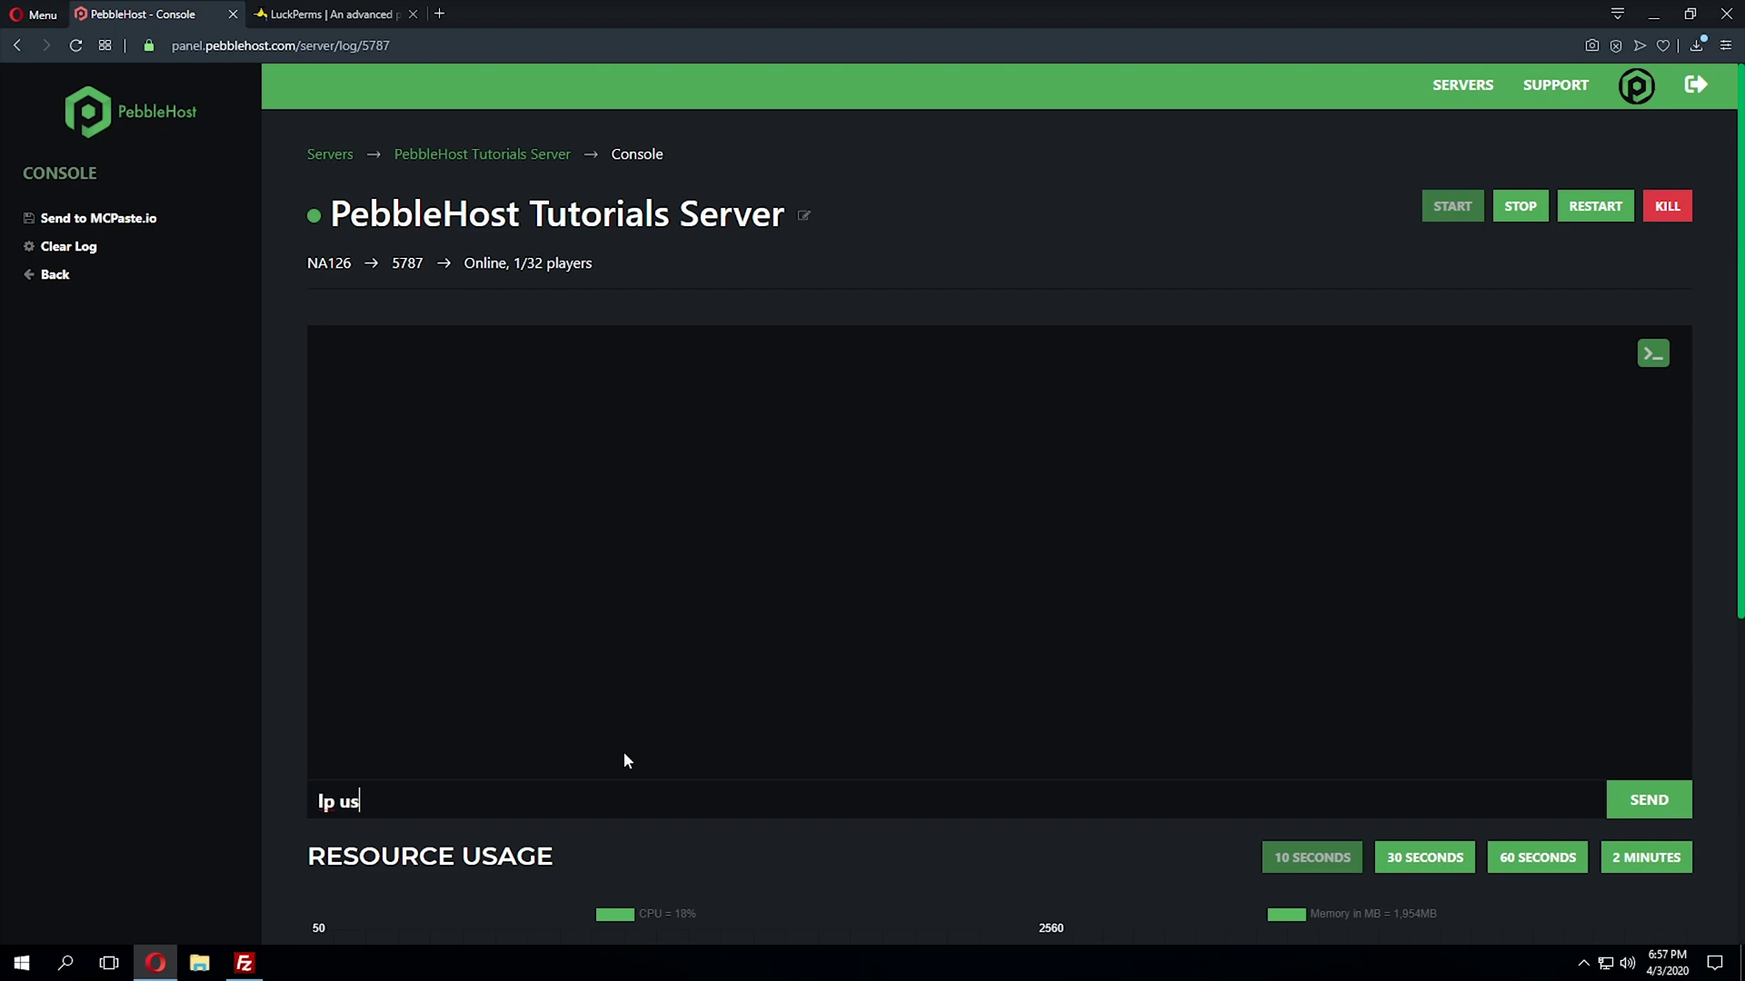
type("er RTCFlyer permissi")
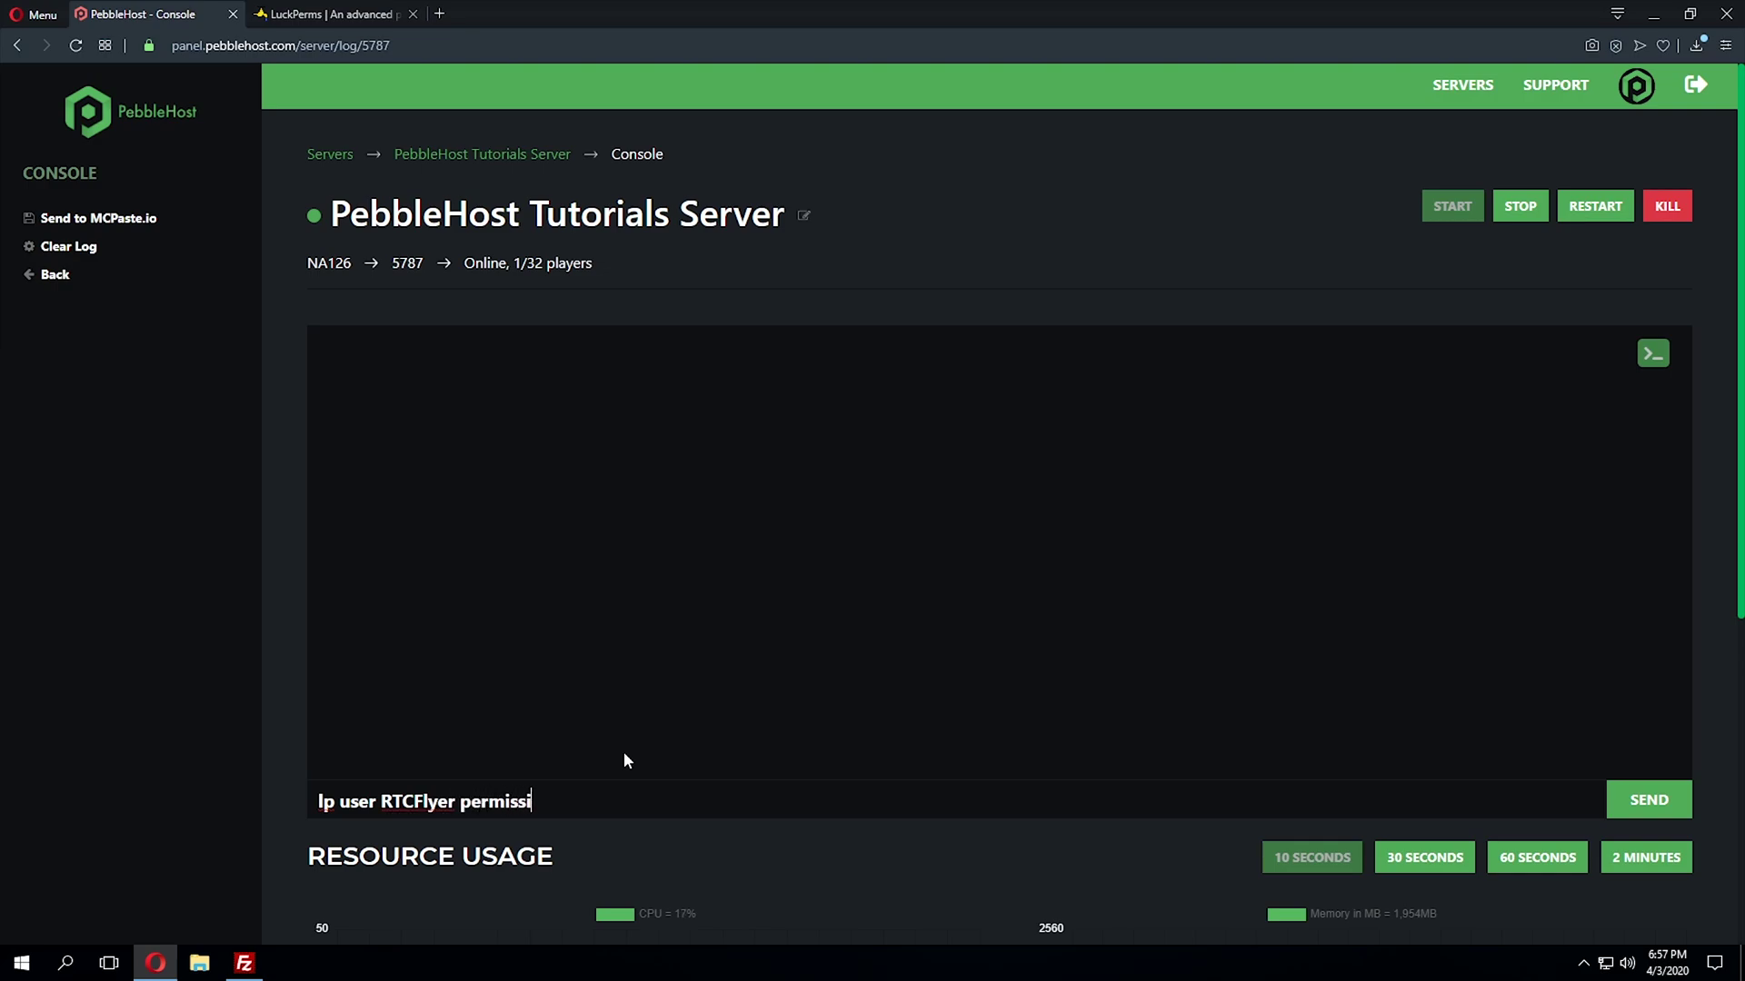
type("on set luckperms")
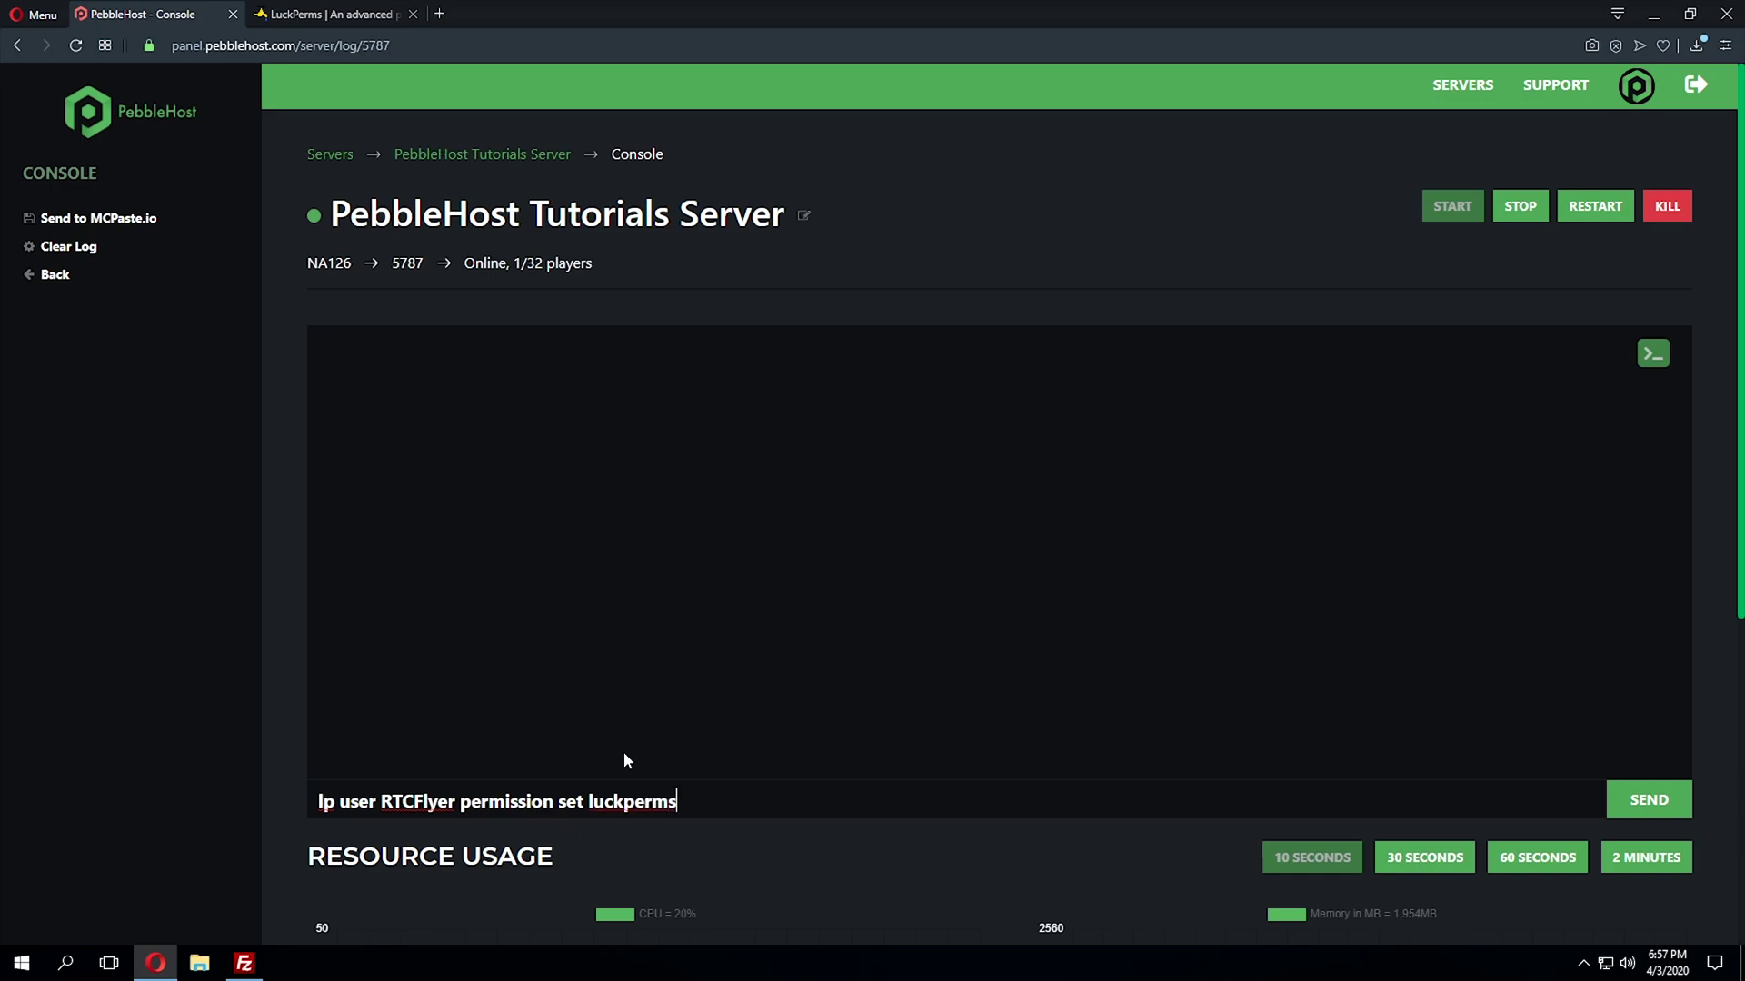
type(".* true")
key("Return")
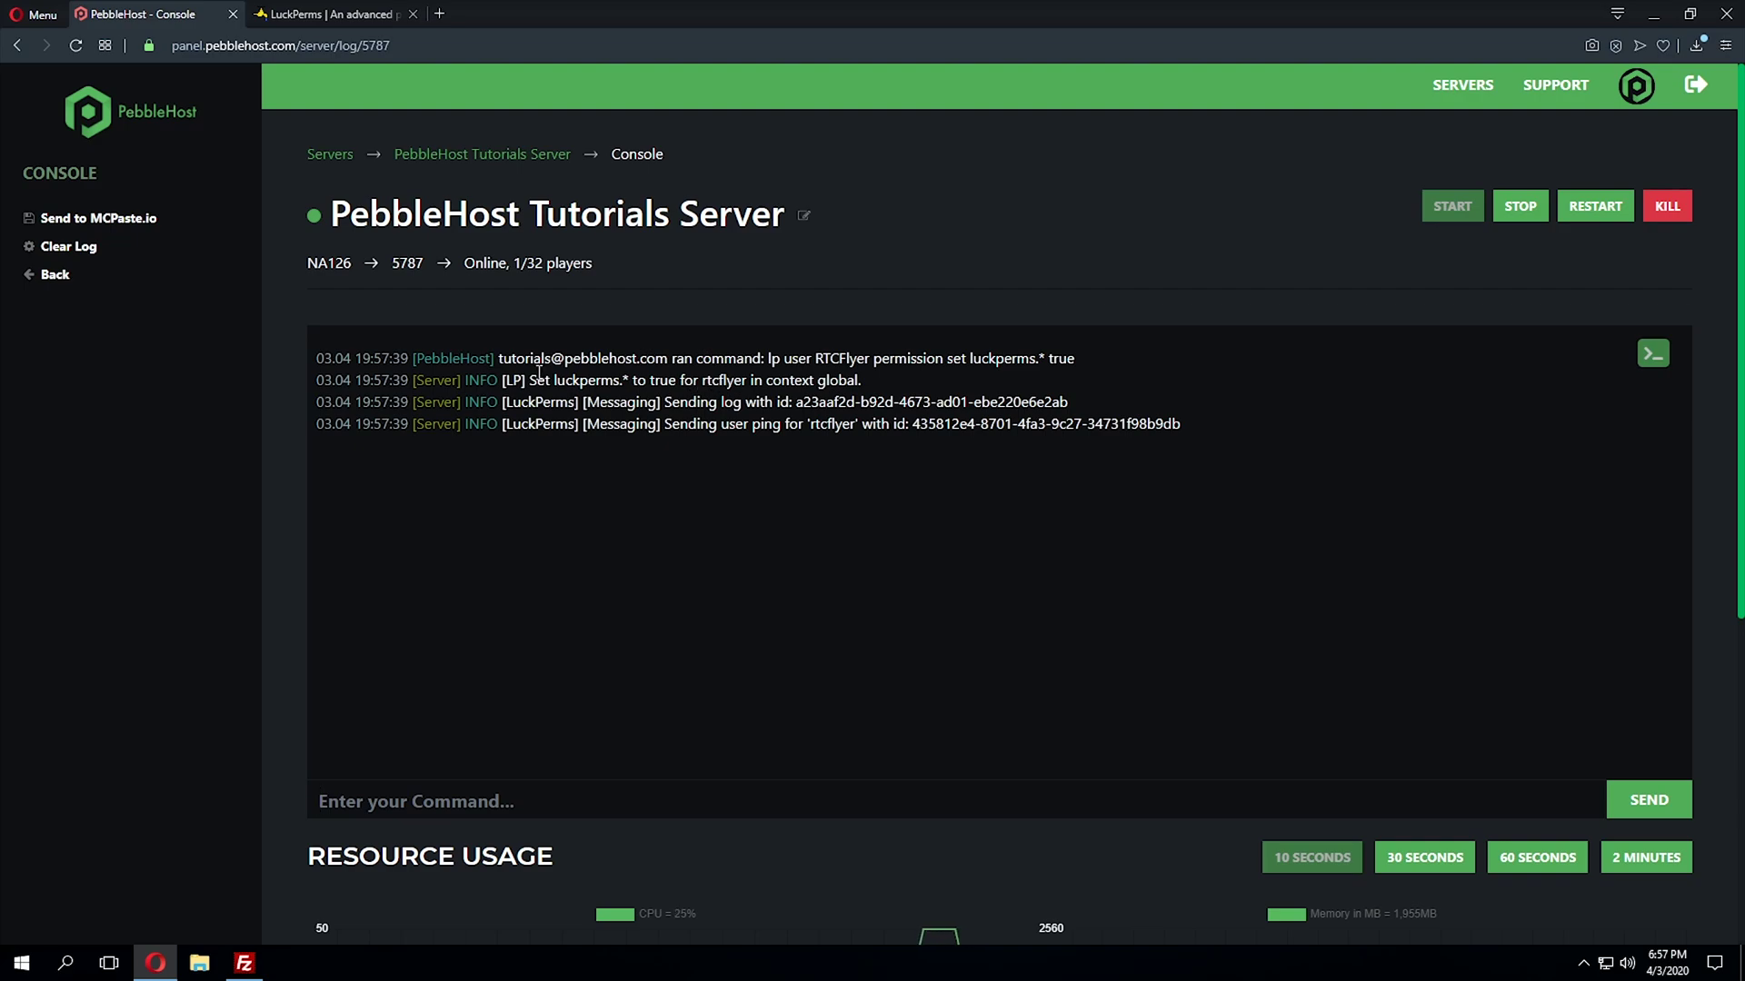
- Clear the log text selection and run /lp again in chat
left_click_drag(705, 380, 748, 381)
left_click(832, 464)
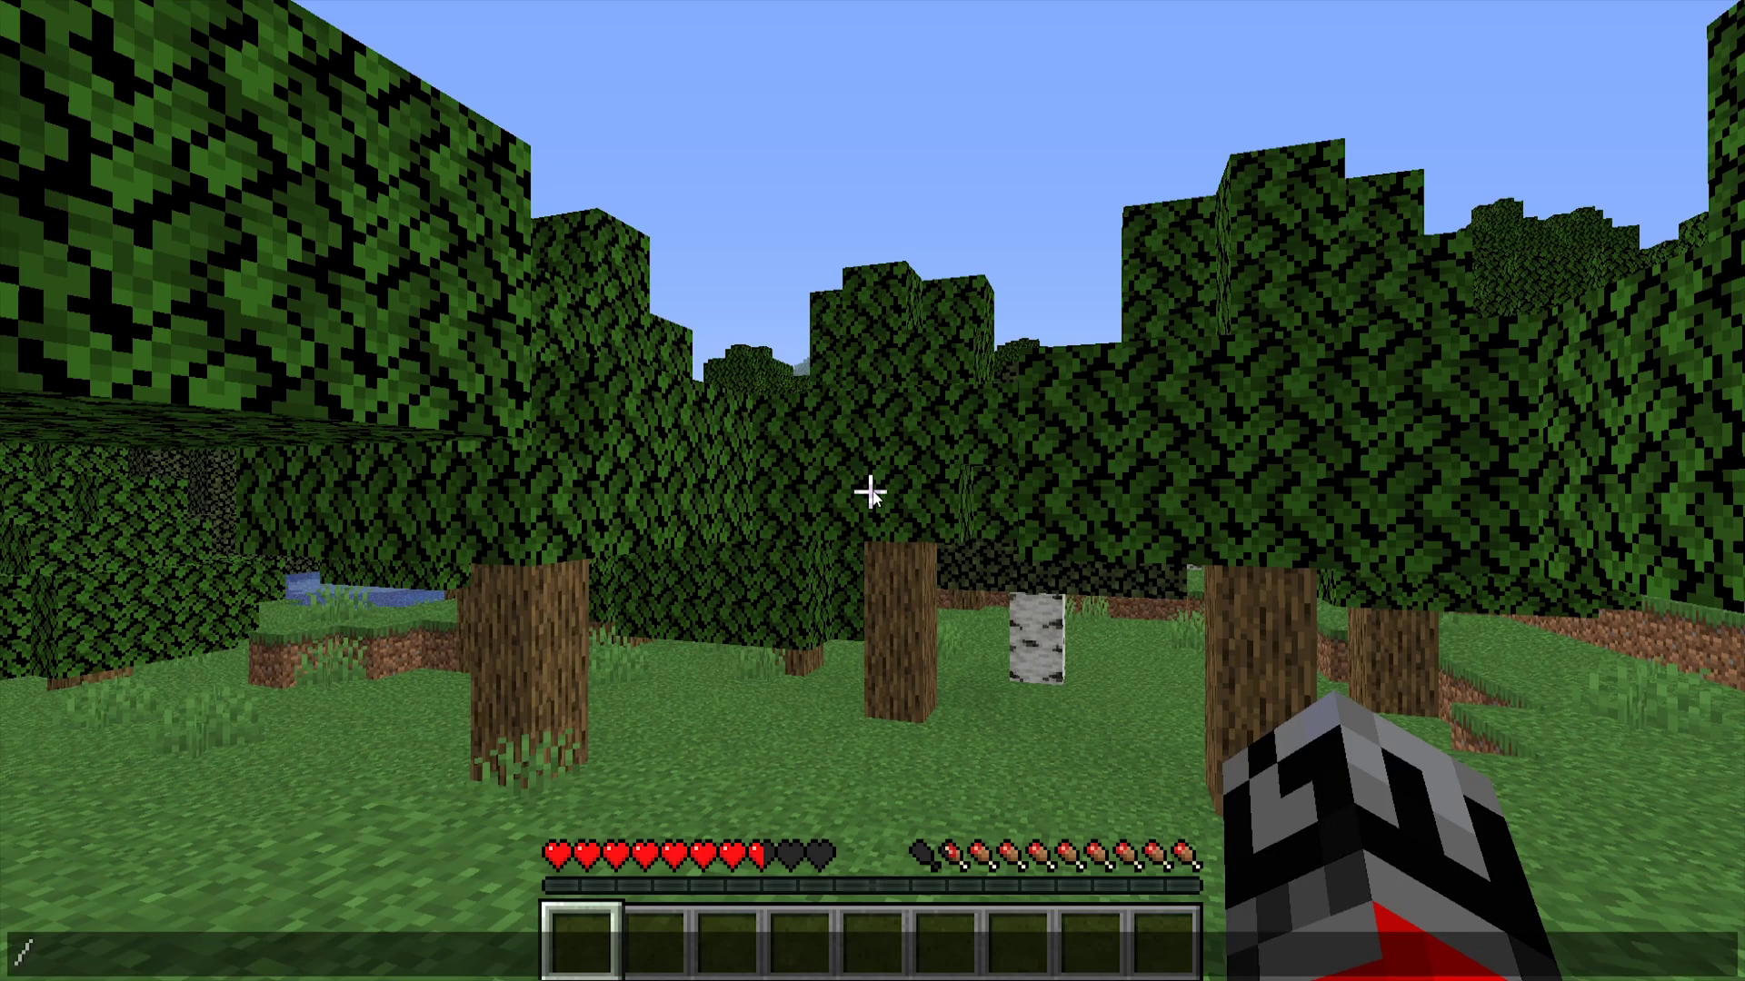
key("slash")
type("lp")
key("Return")
key("t")
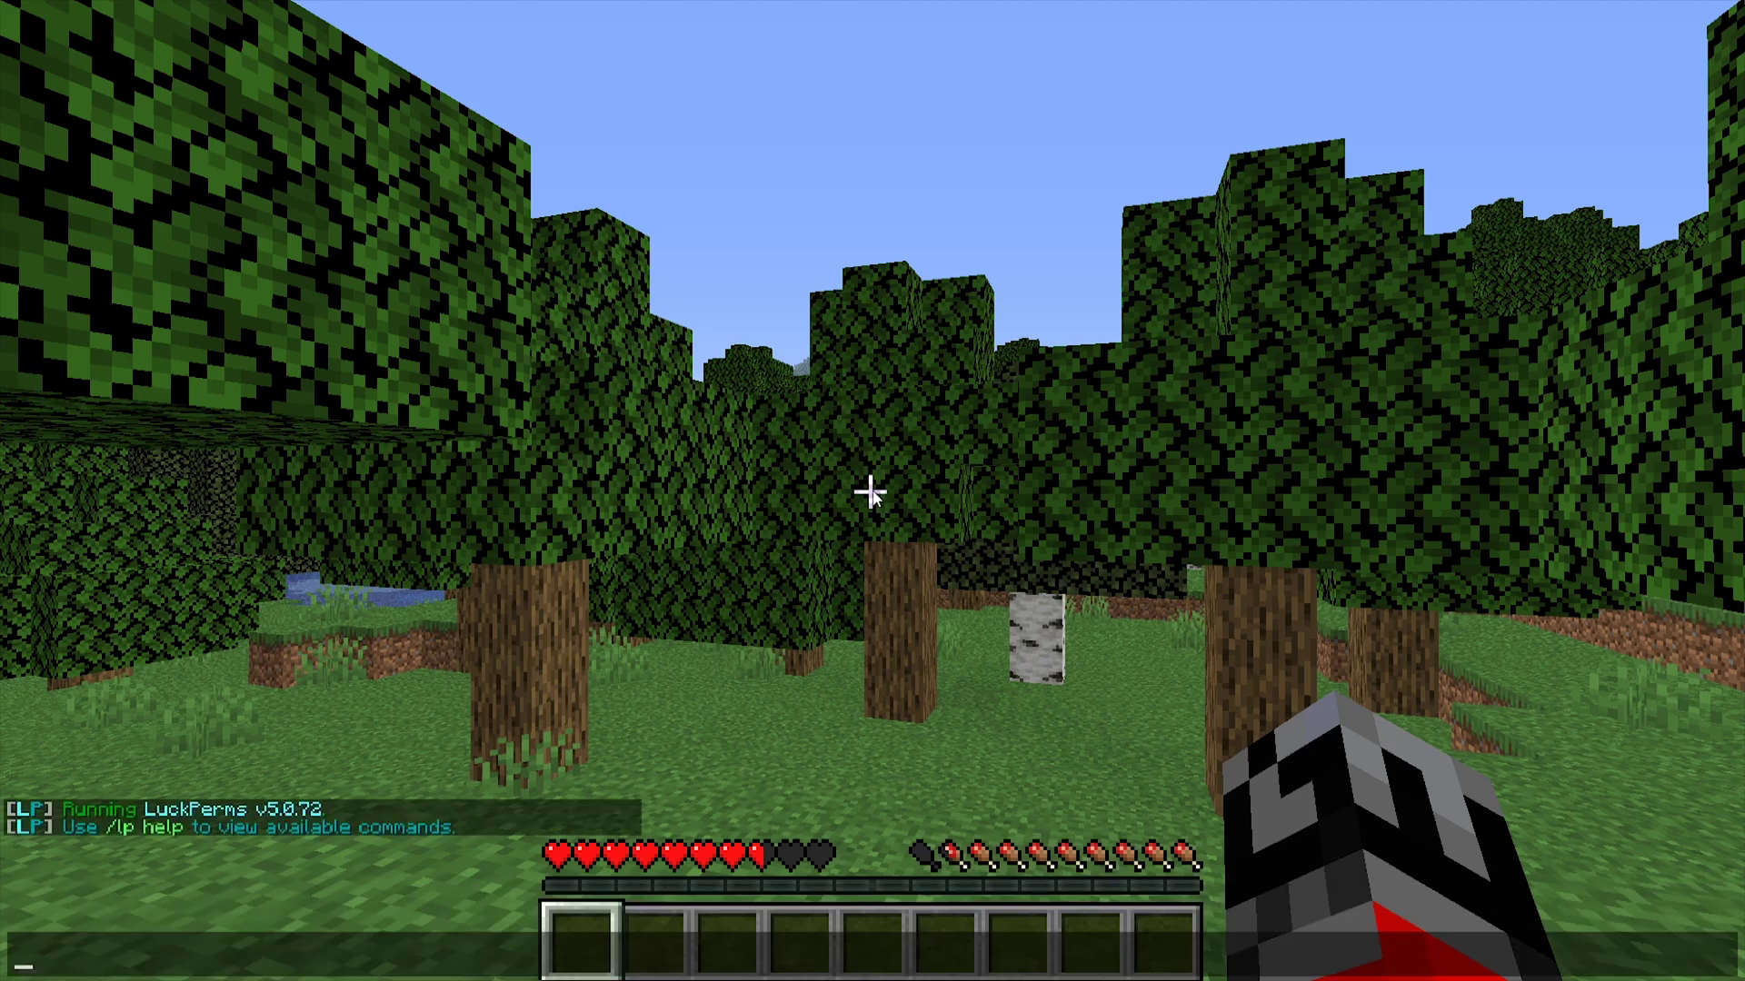
- Read the /lp help command list, then start typing a new lp command
type("/lp help")
key("Return")
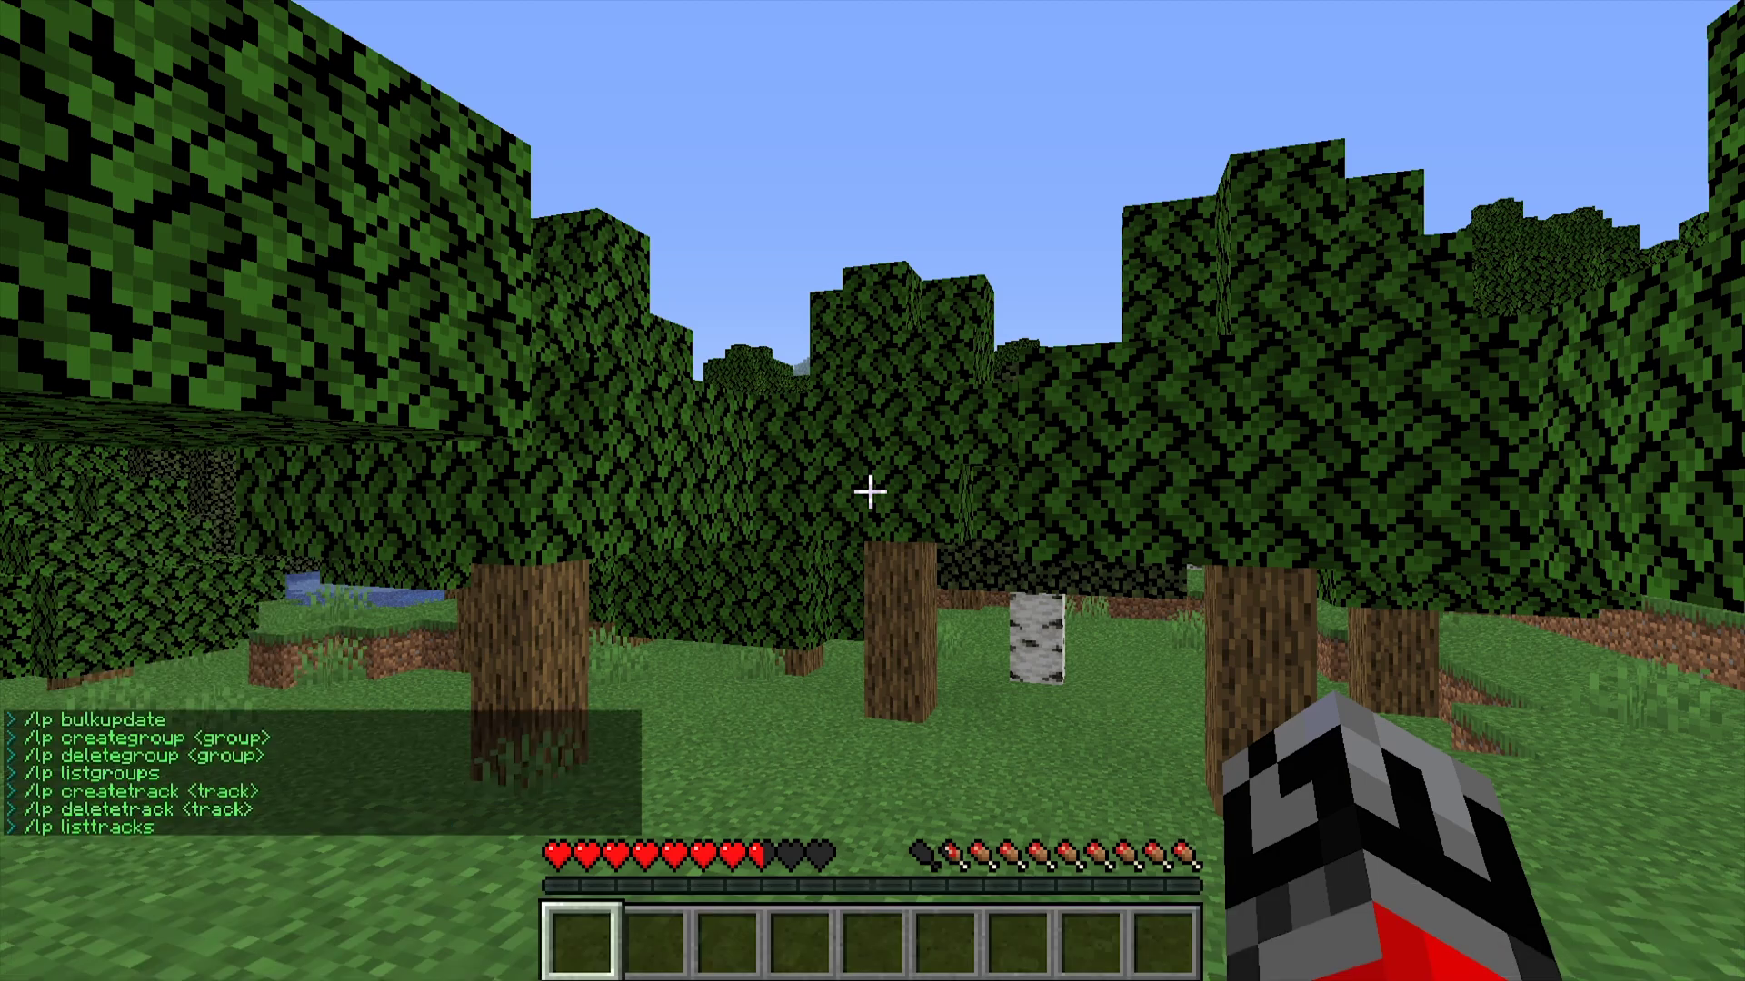
key("t")
scroll(561, 607, "up", 3)
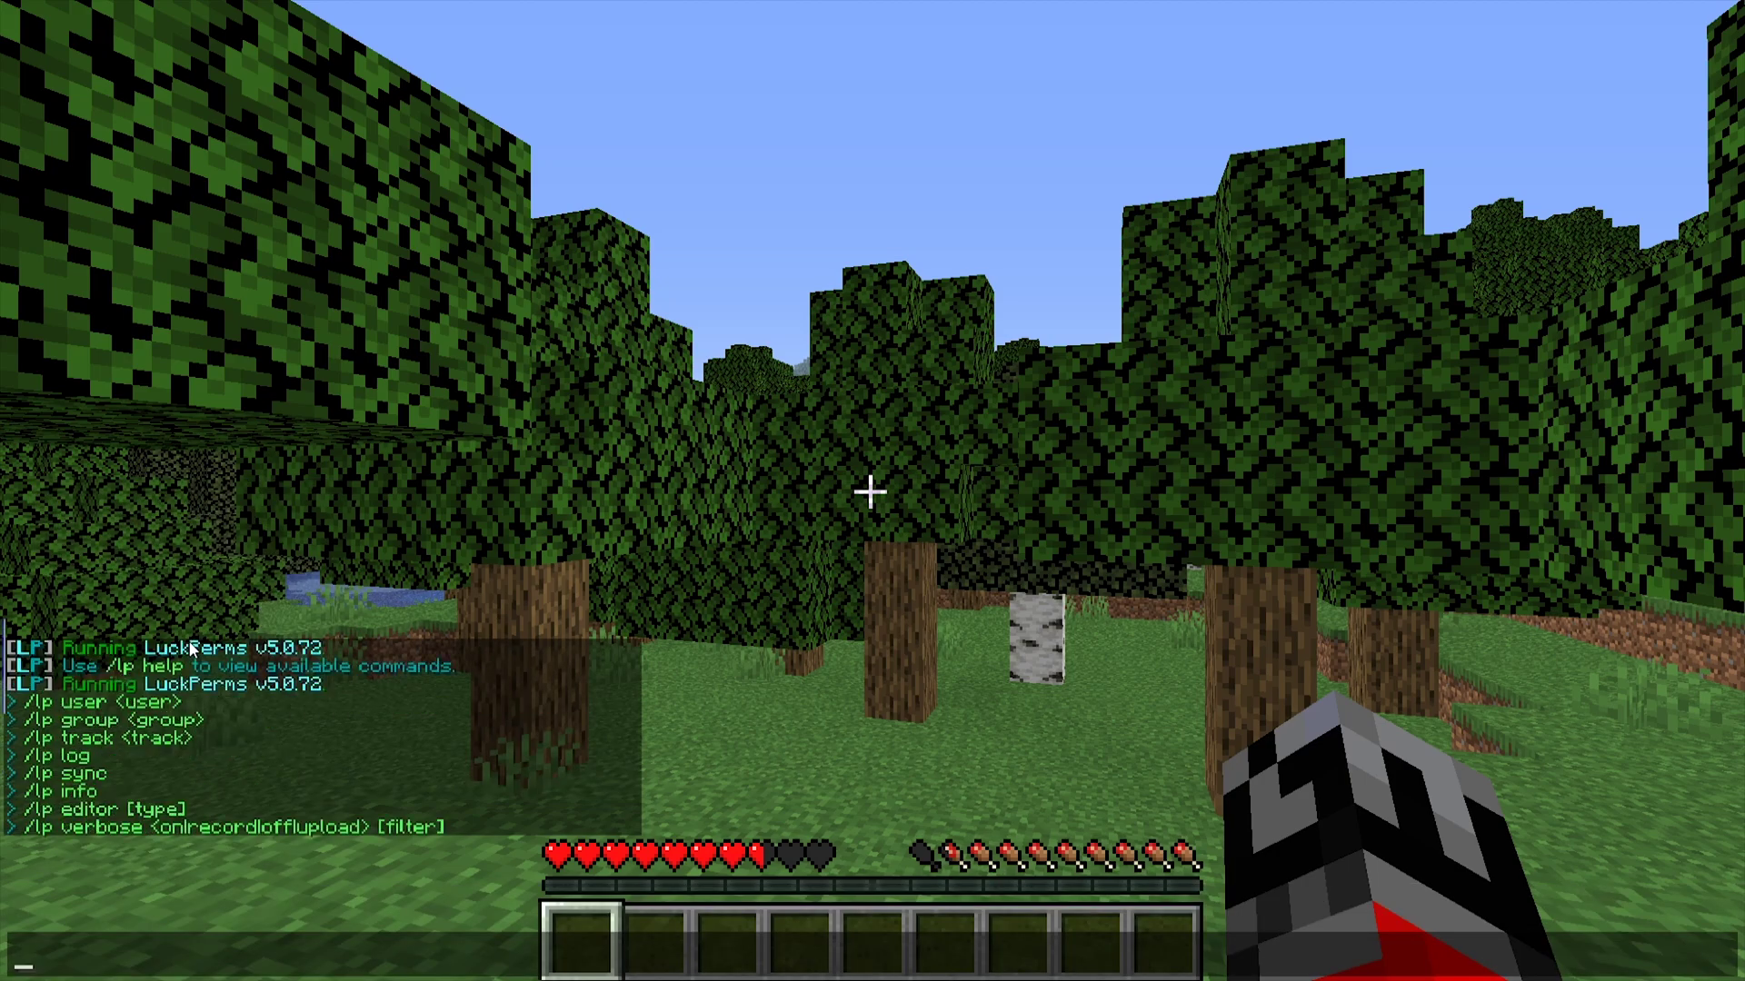
scroll(237, 818, "down", 3)
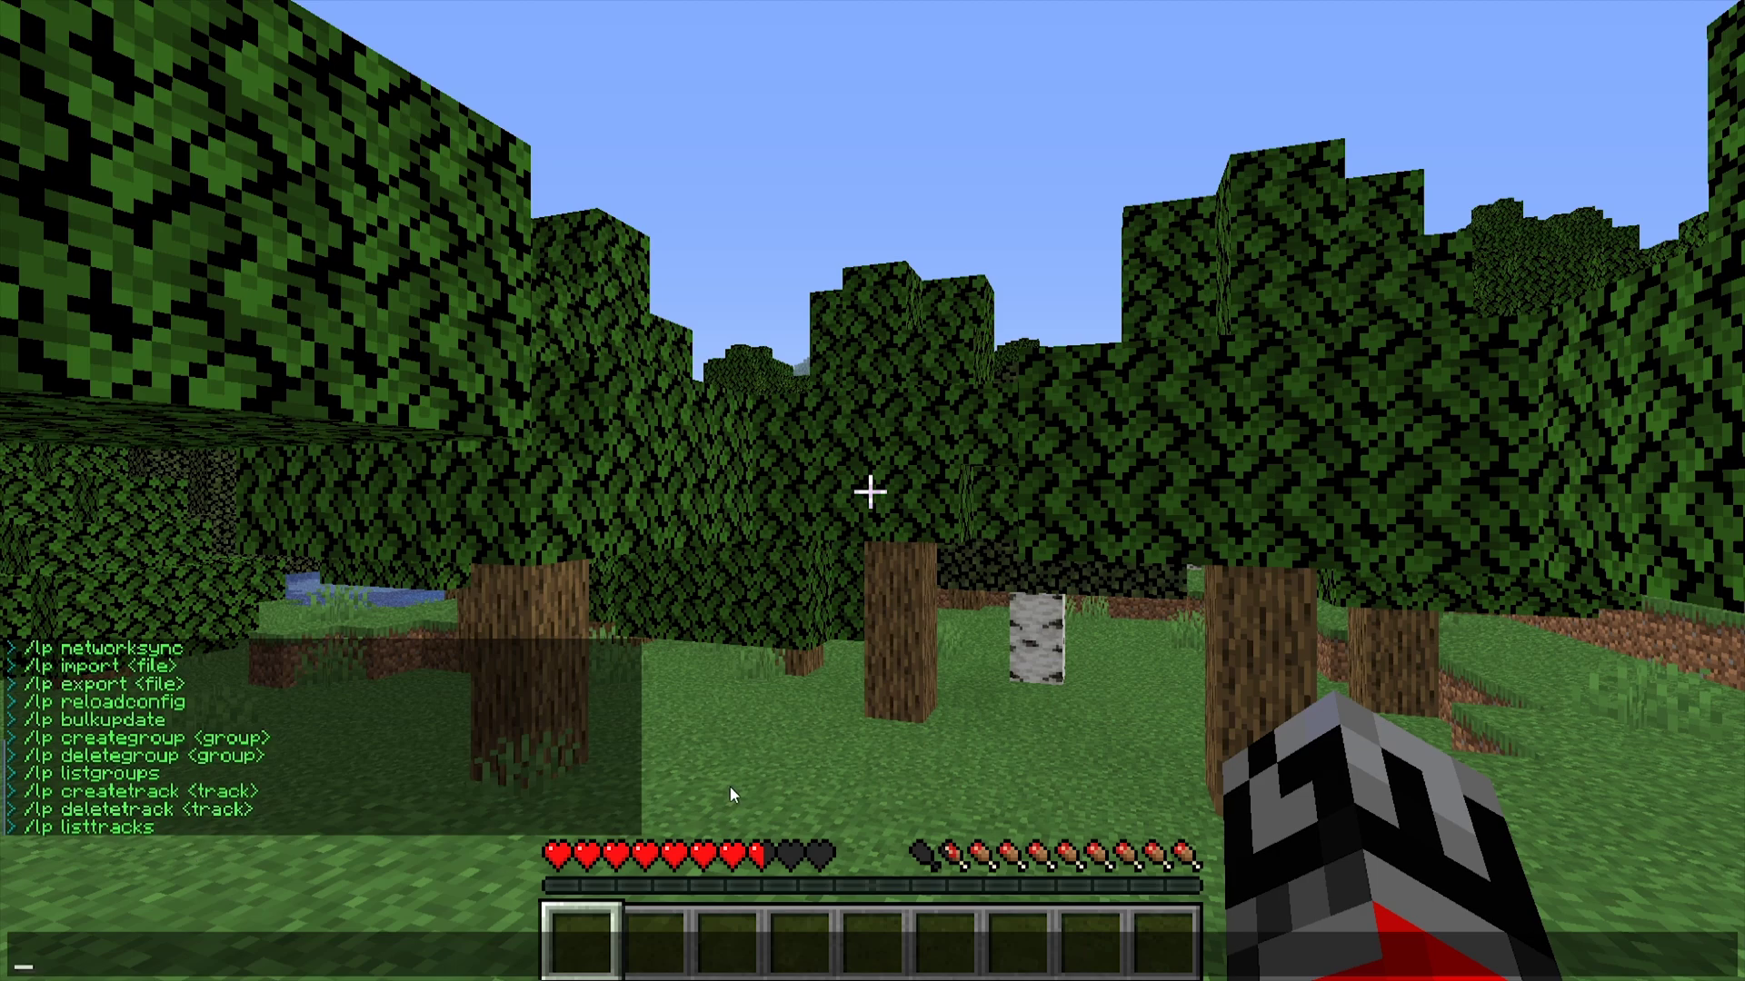
key("Escape")
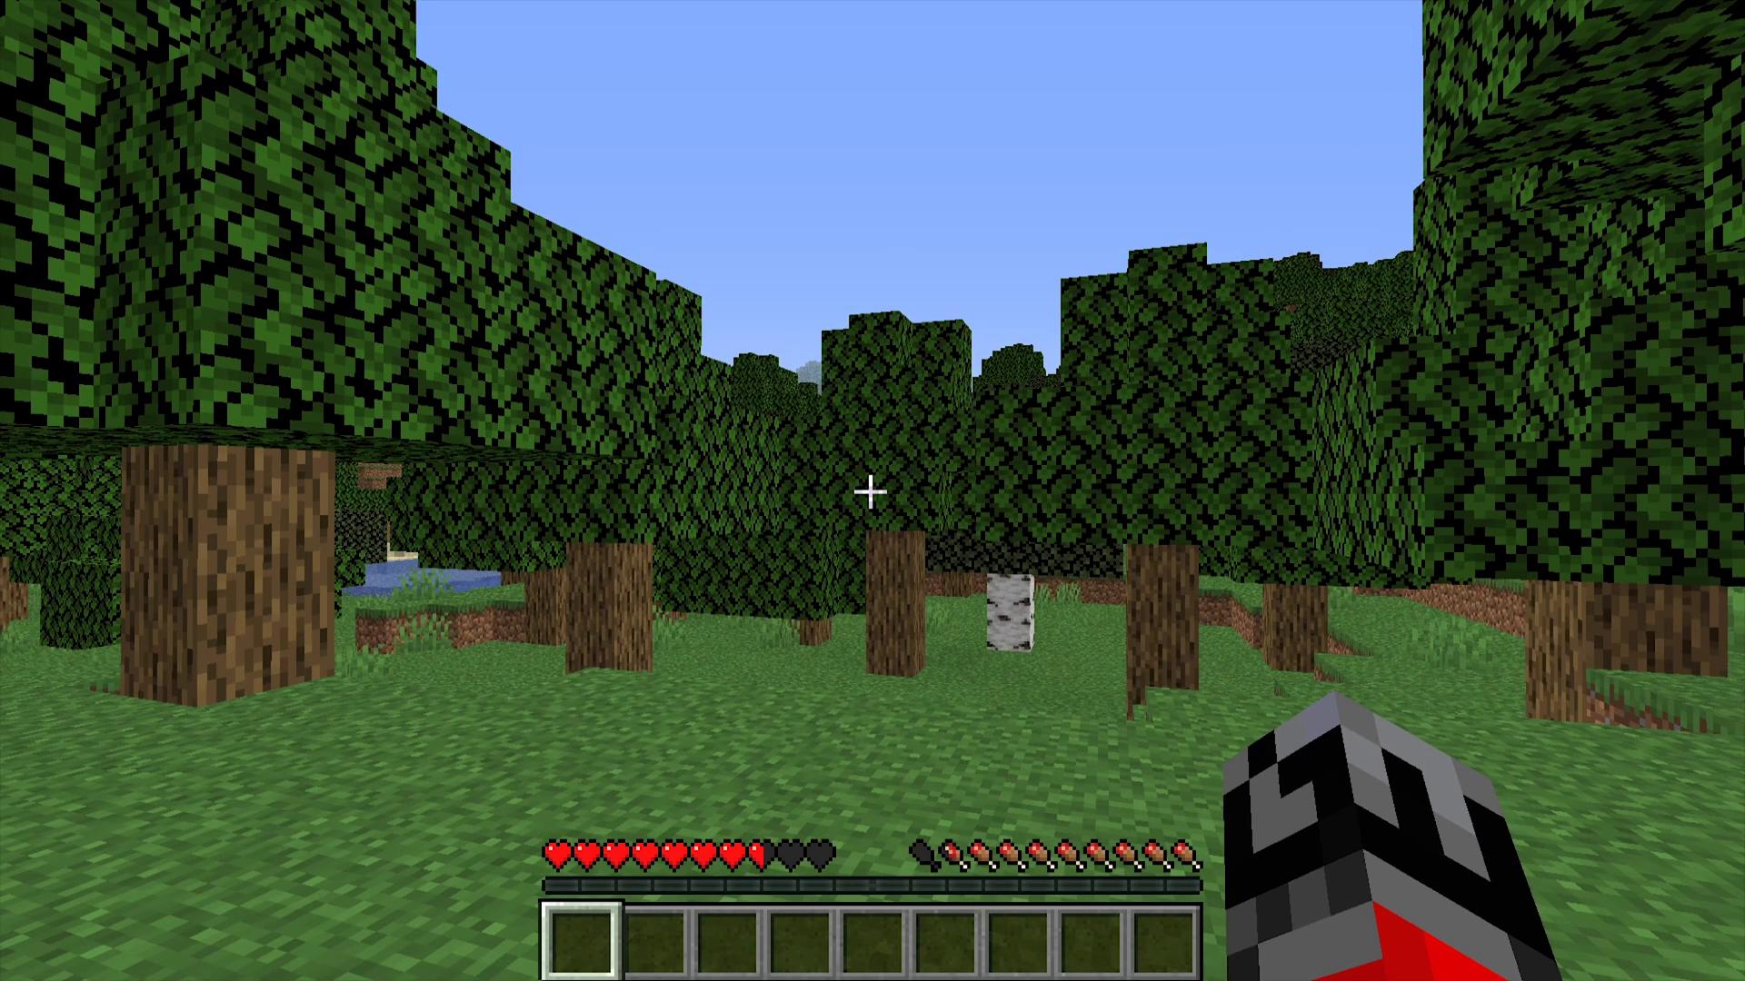
key("slash")
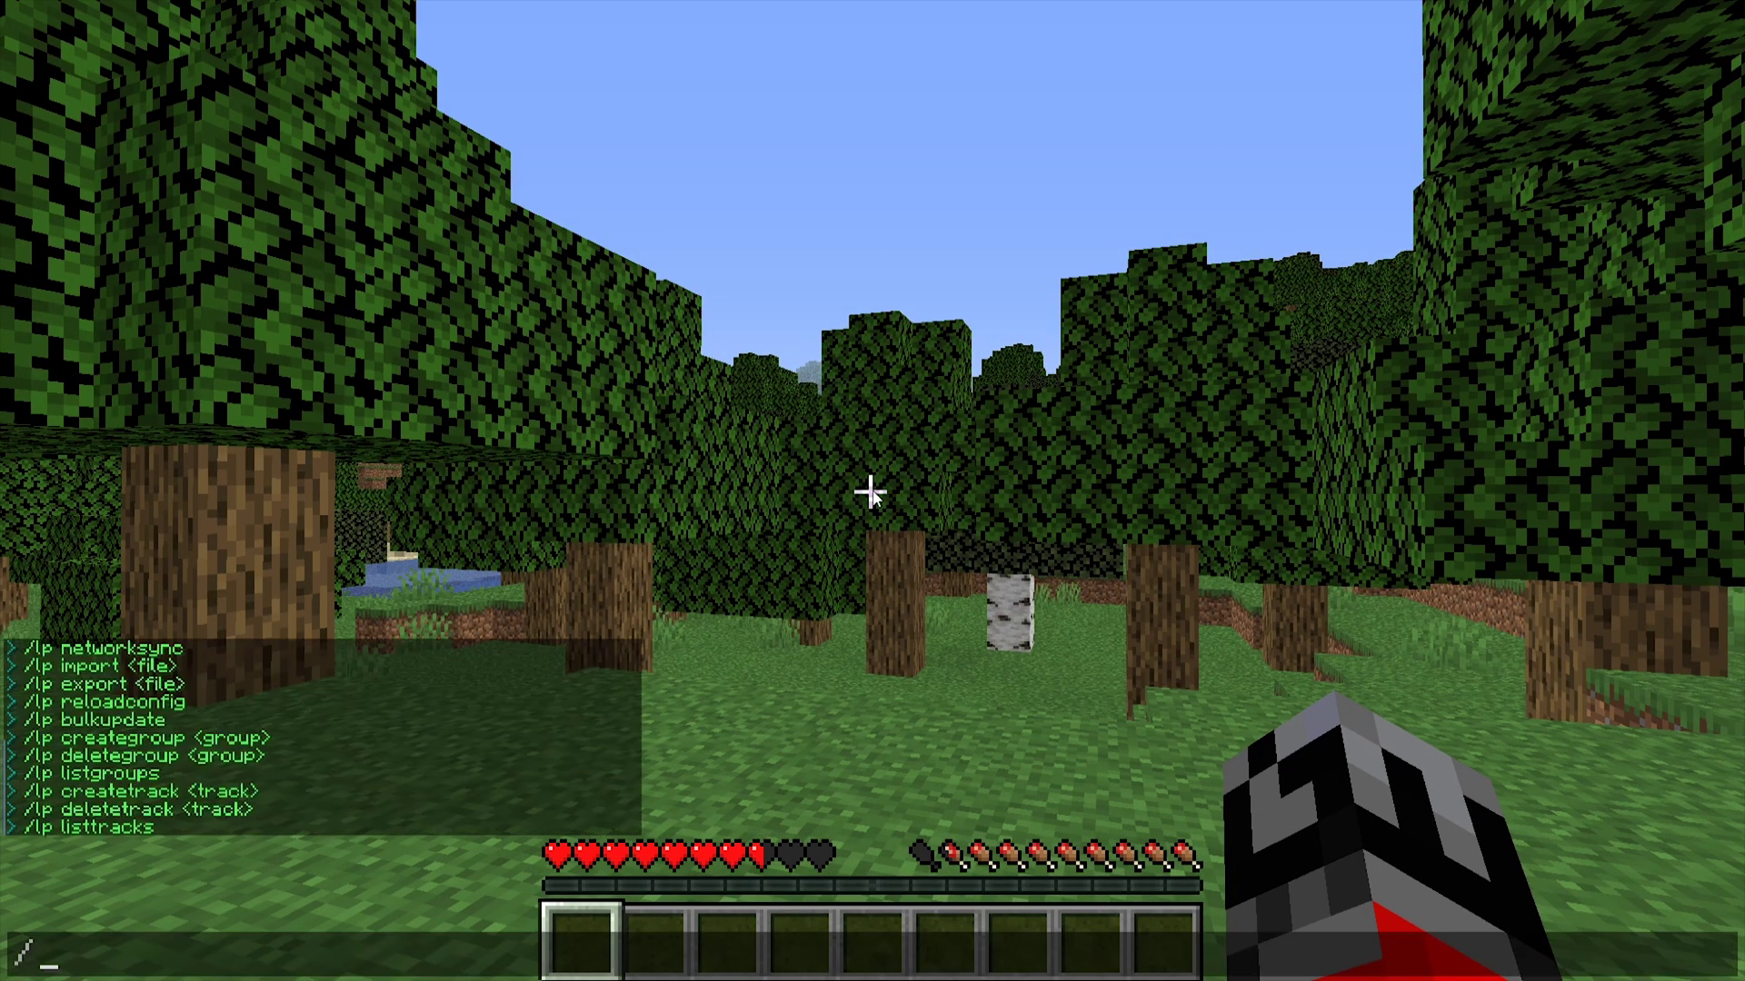
type("lp")
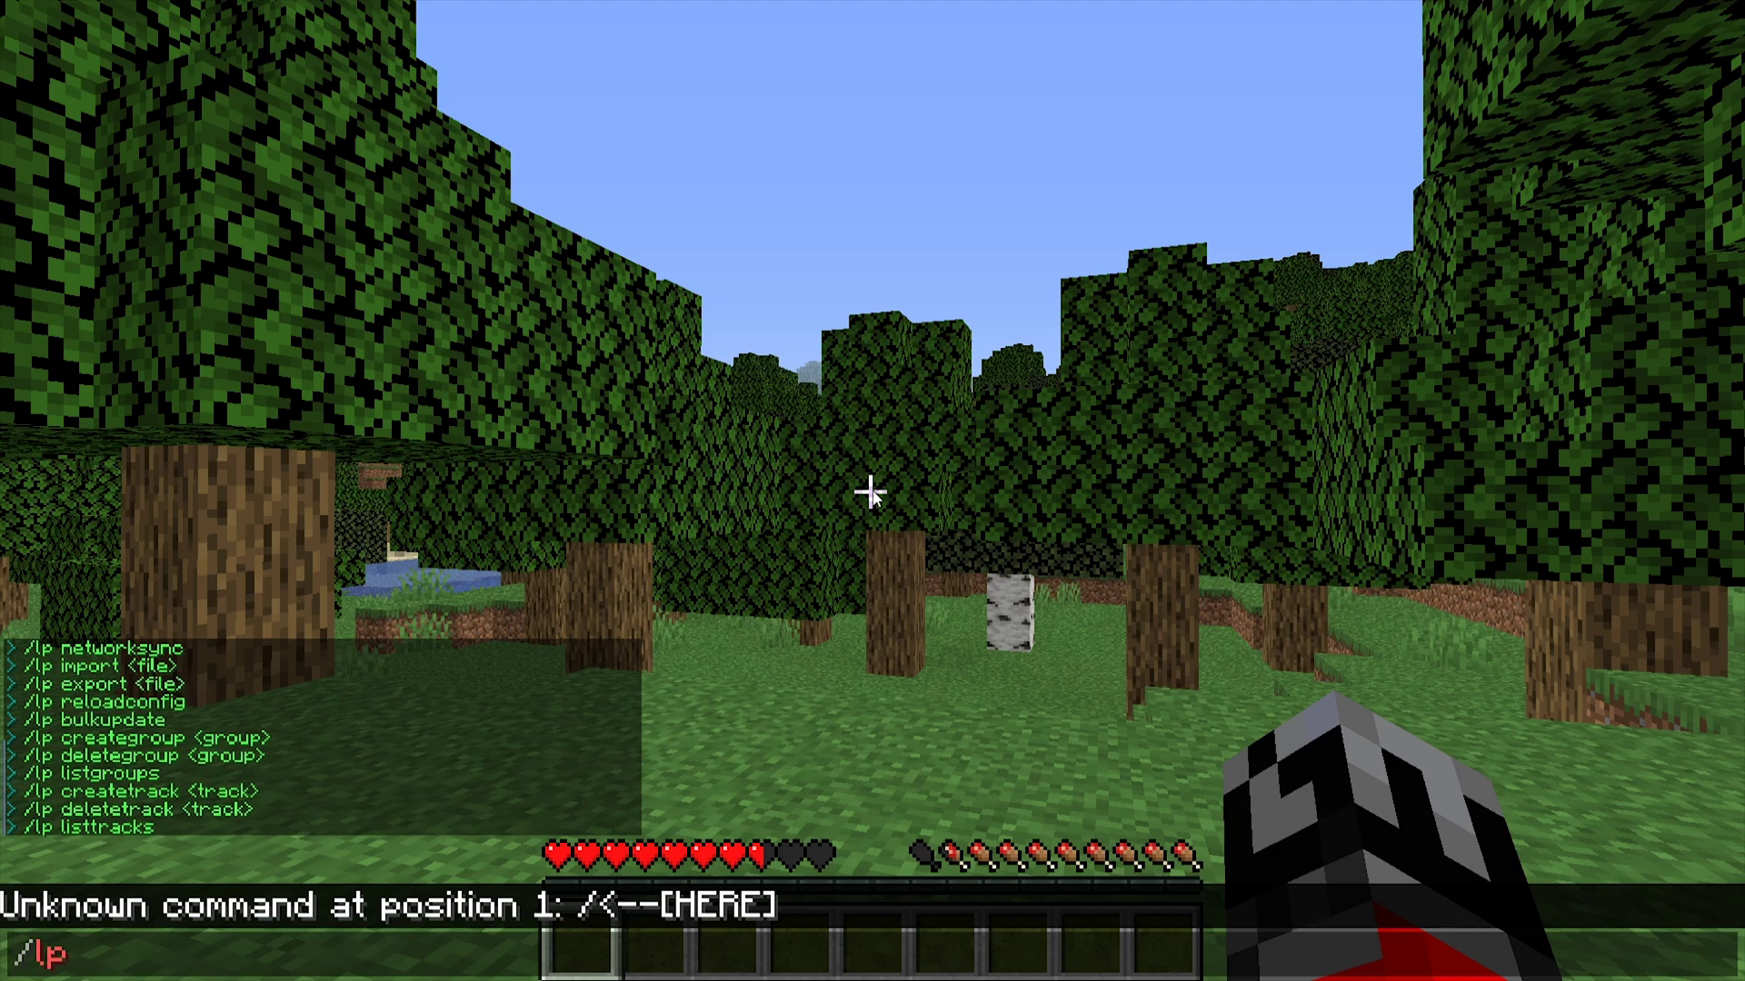
- Create the LuckPerms group 'admin' with /lp creategroup admin
type("creategroup admin")
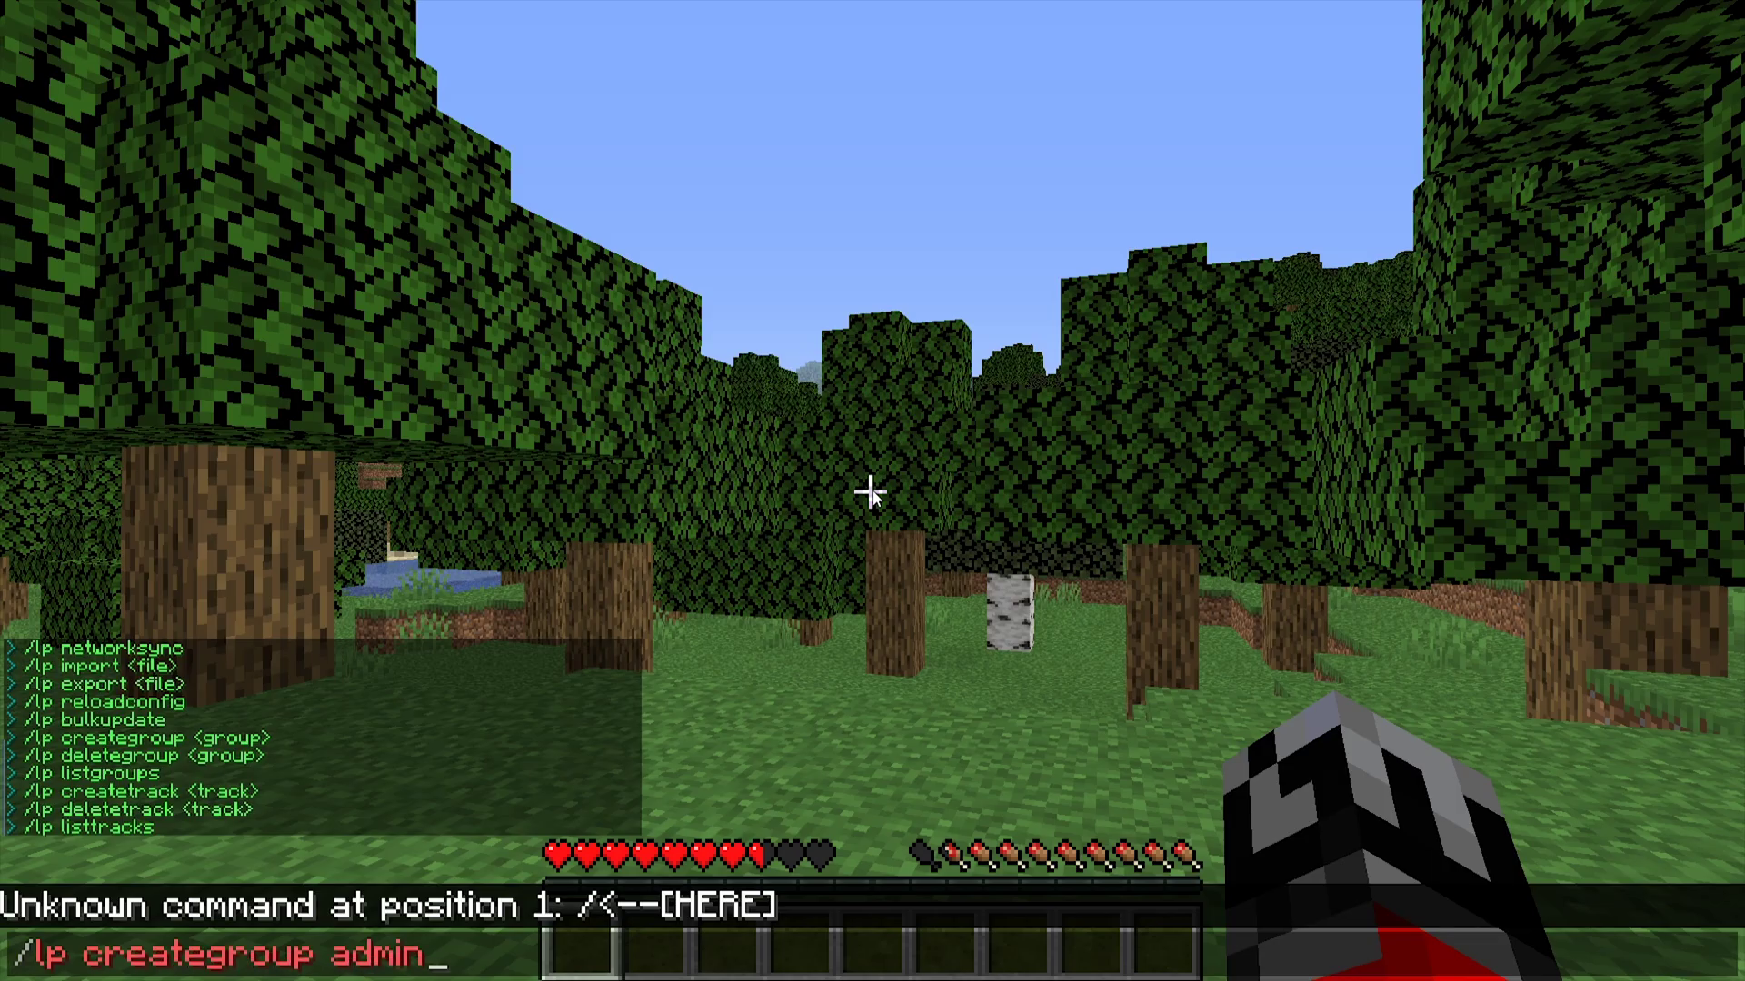
key("Return")
key("w")
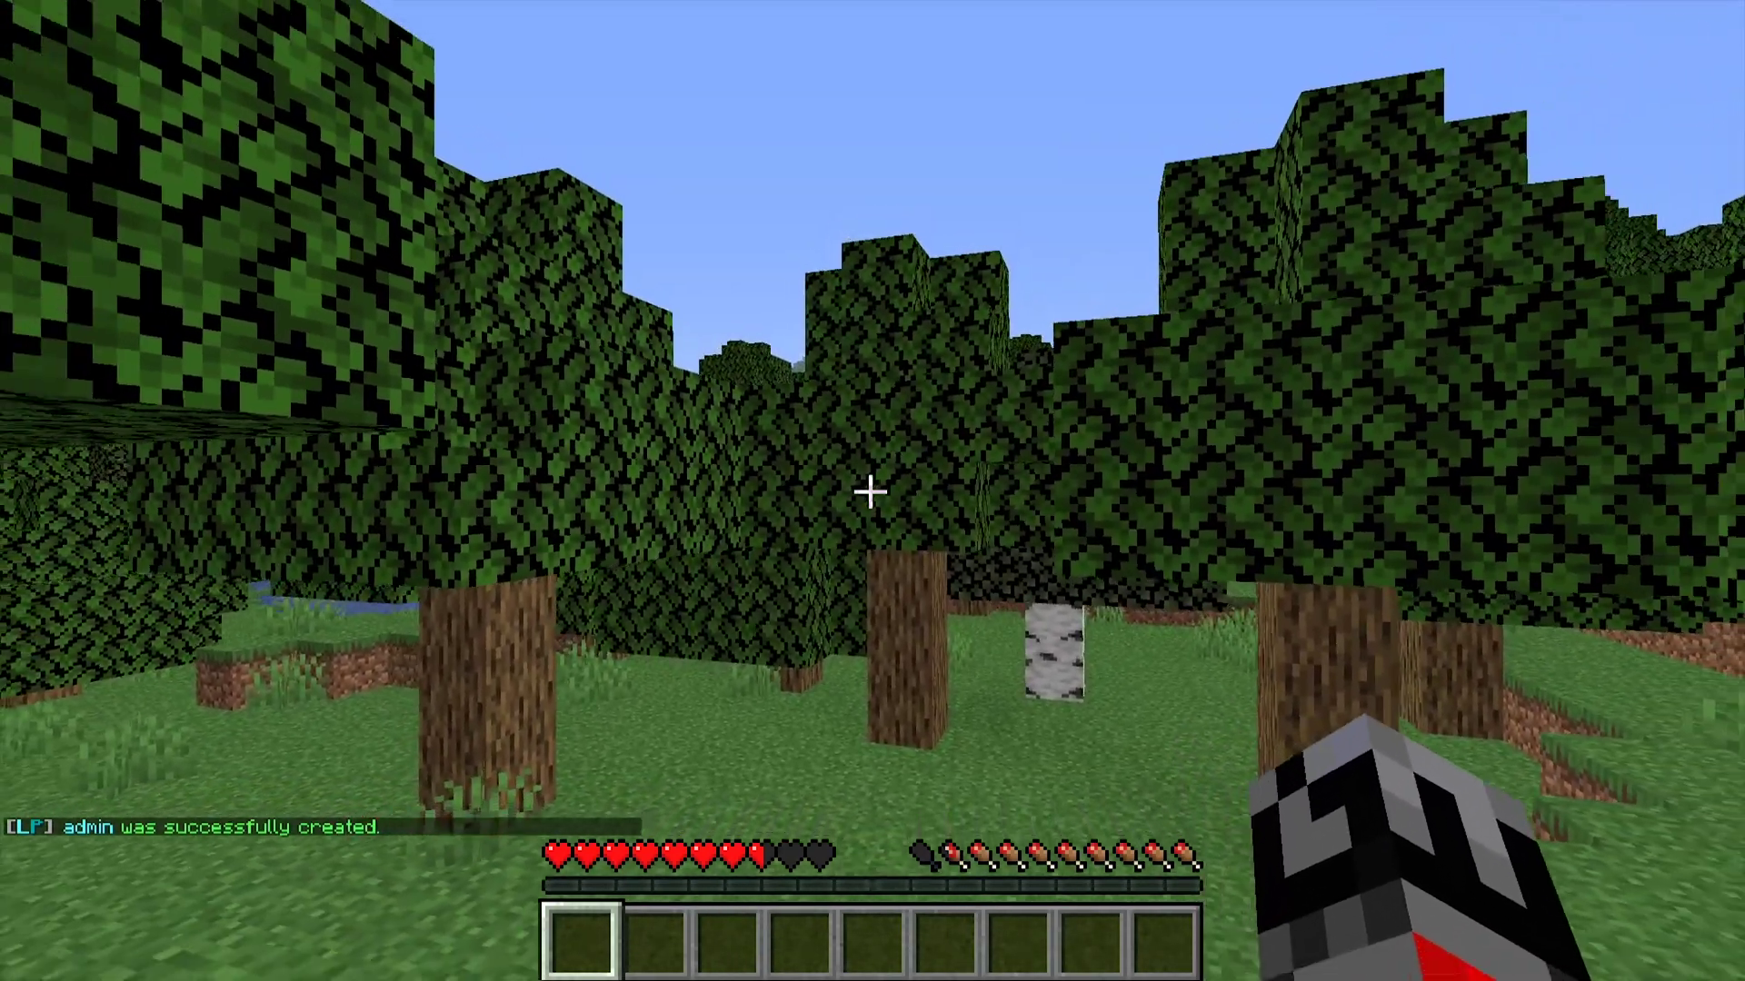
key("s")
key("w")
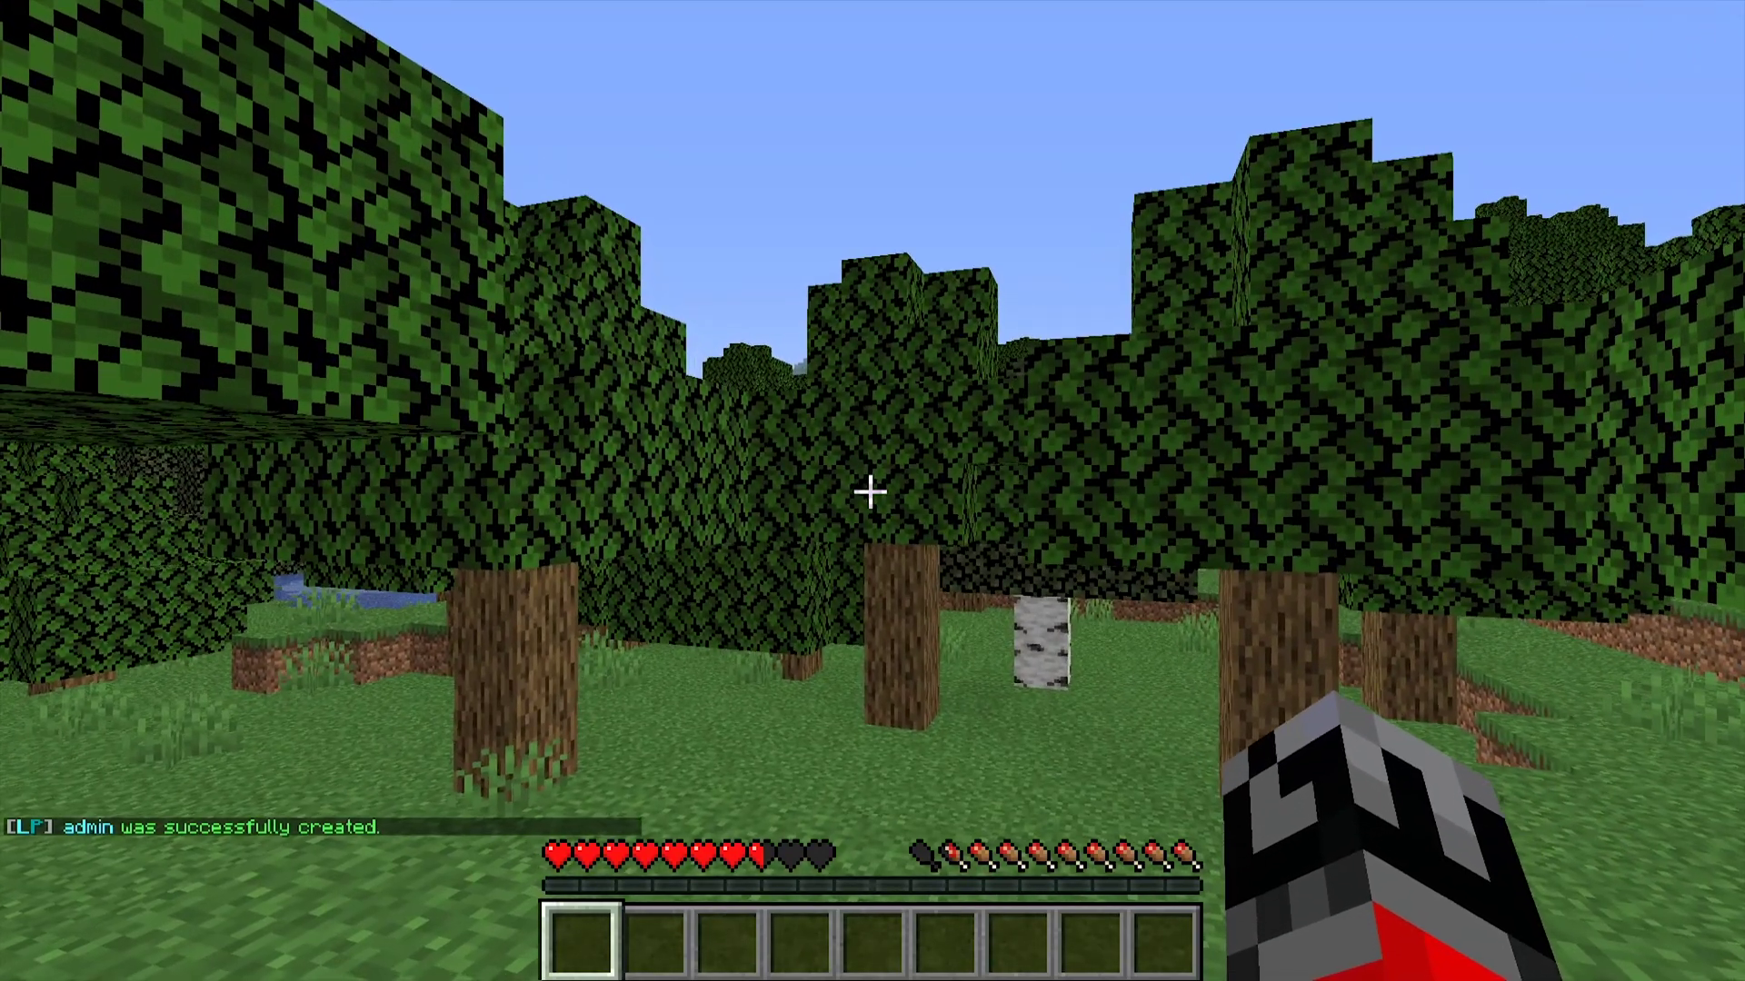
- Make the player inherit from admin with /lp user <player> parent add admin
key("slash")
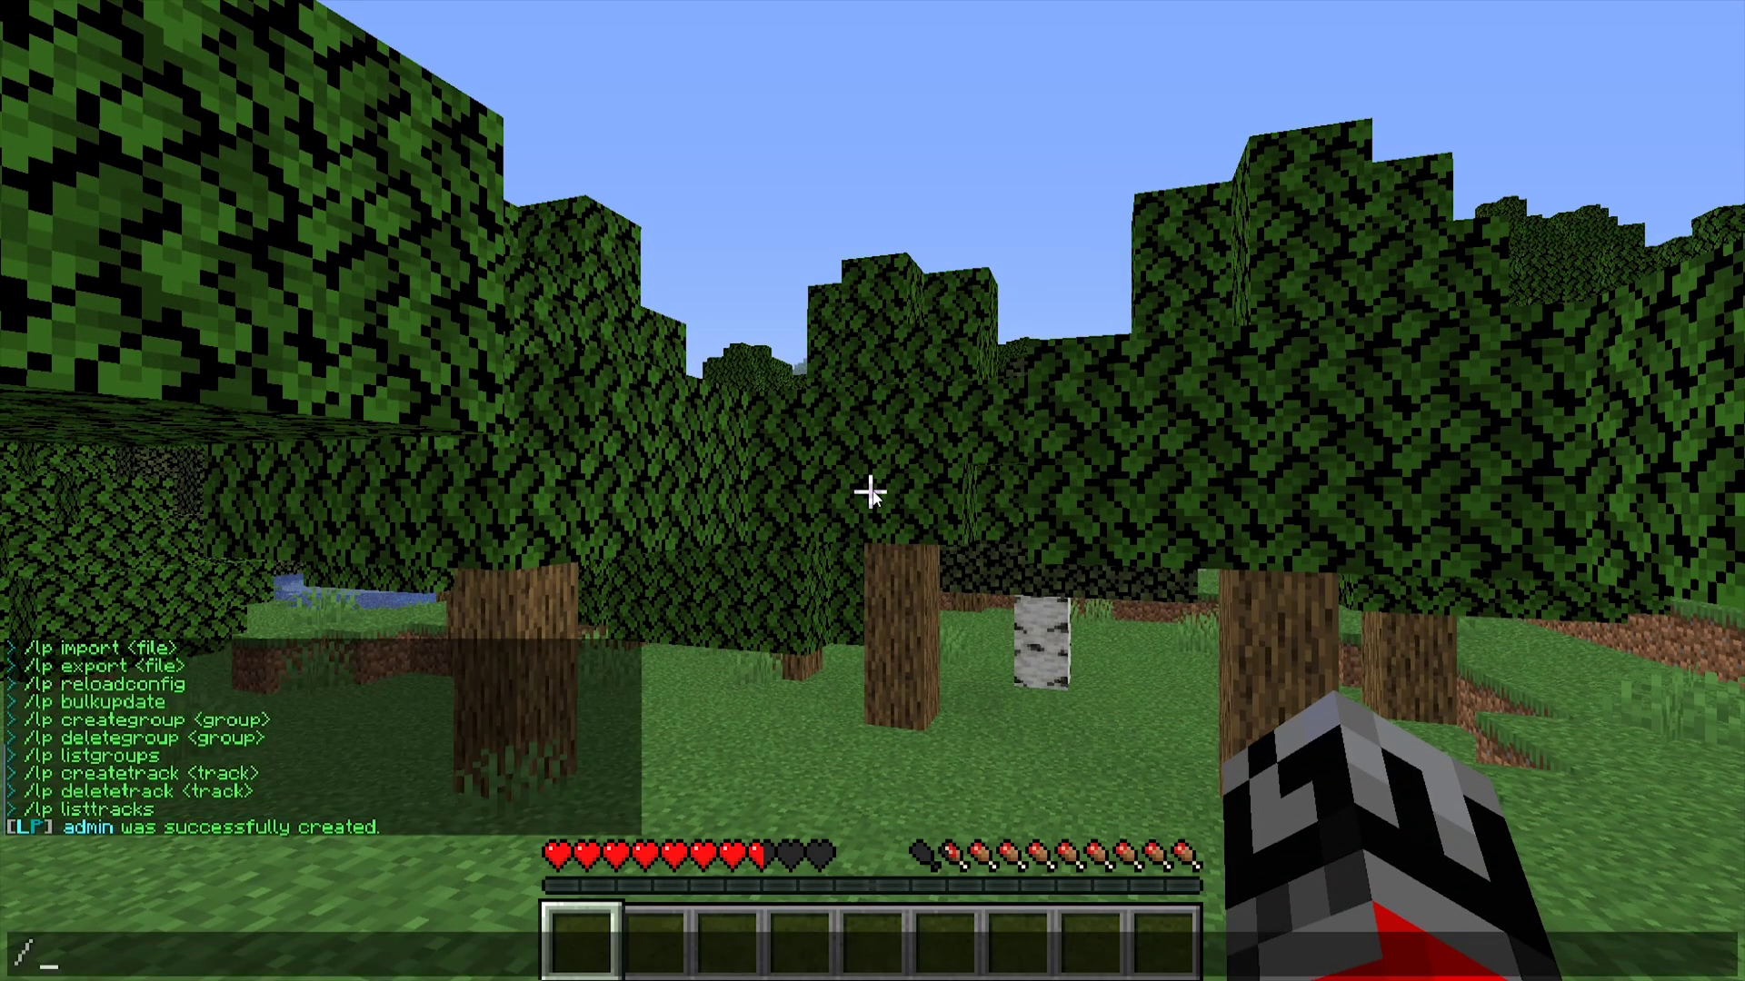
type("lp")
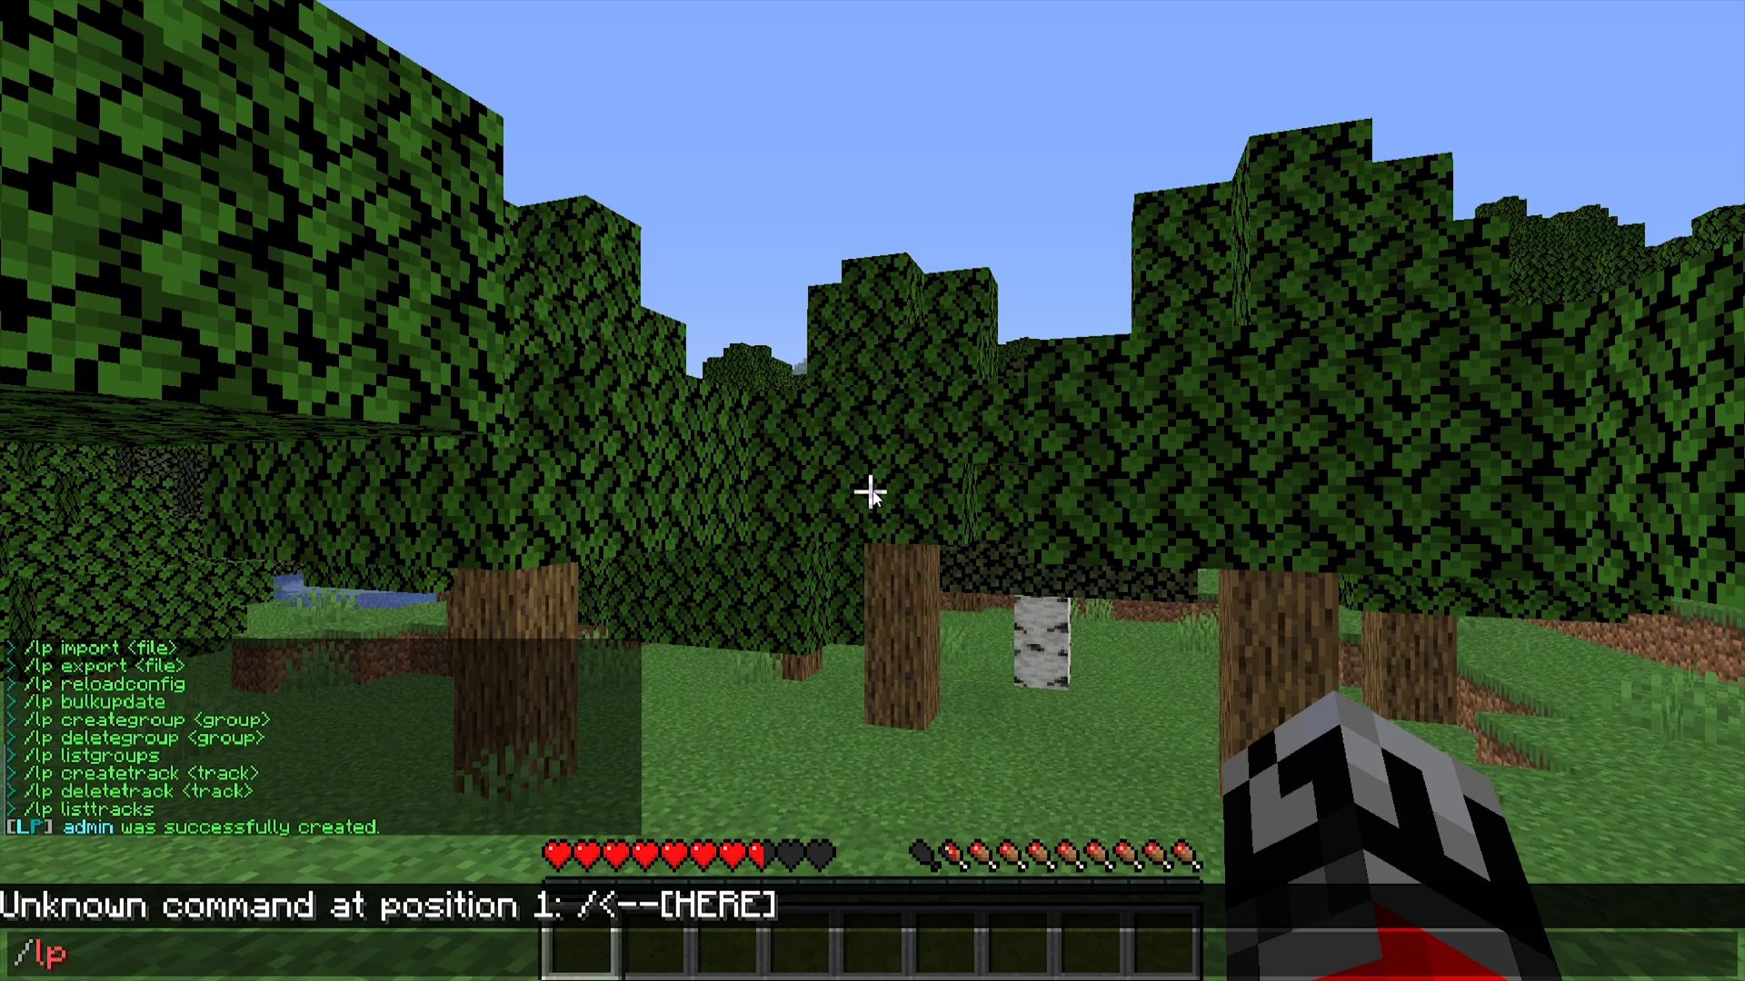
type(" user RTCFly")
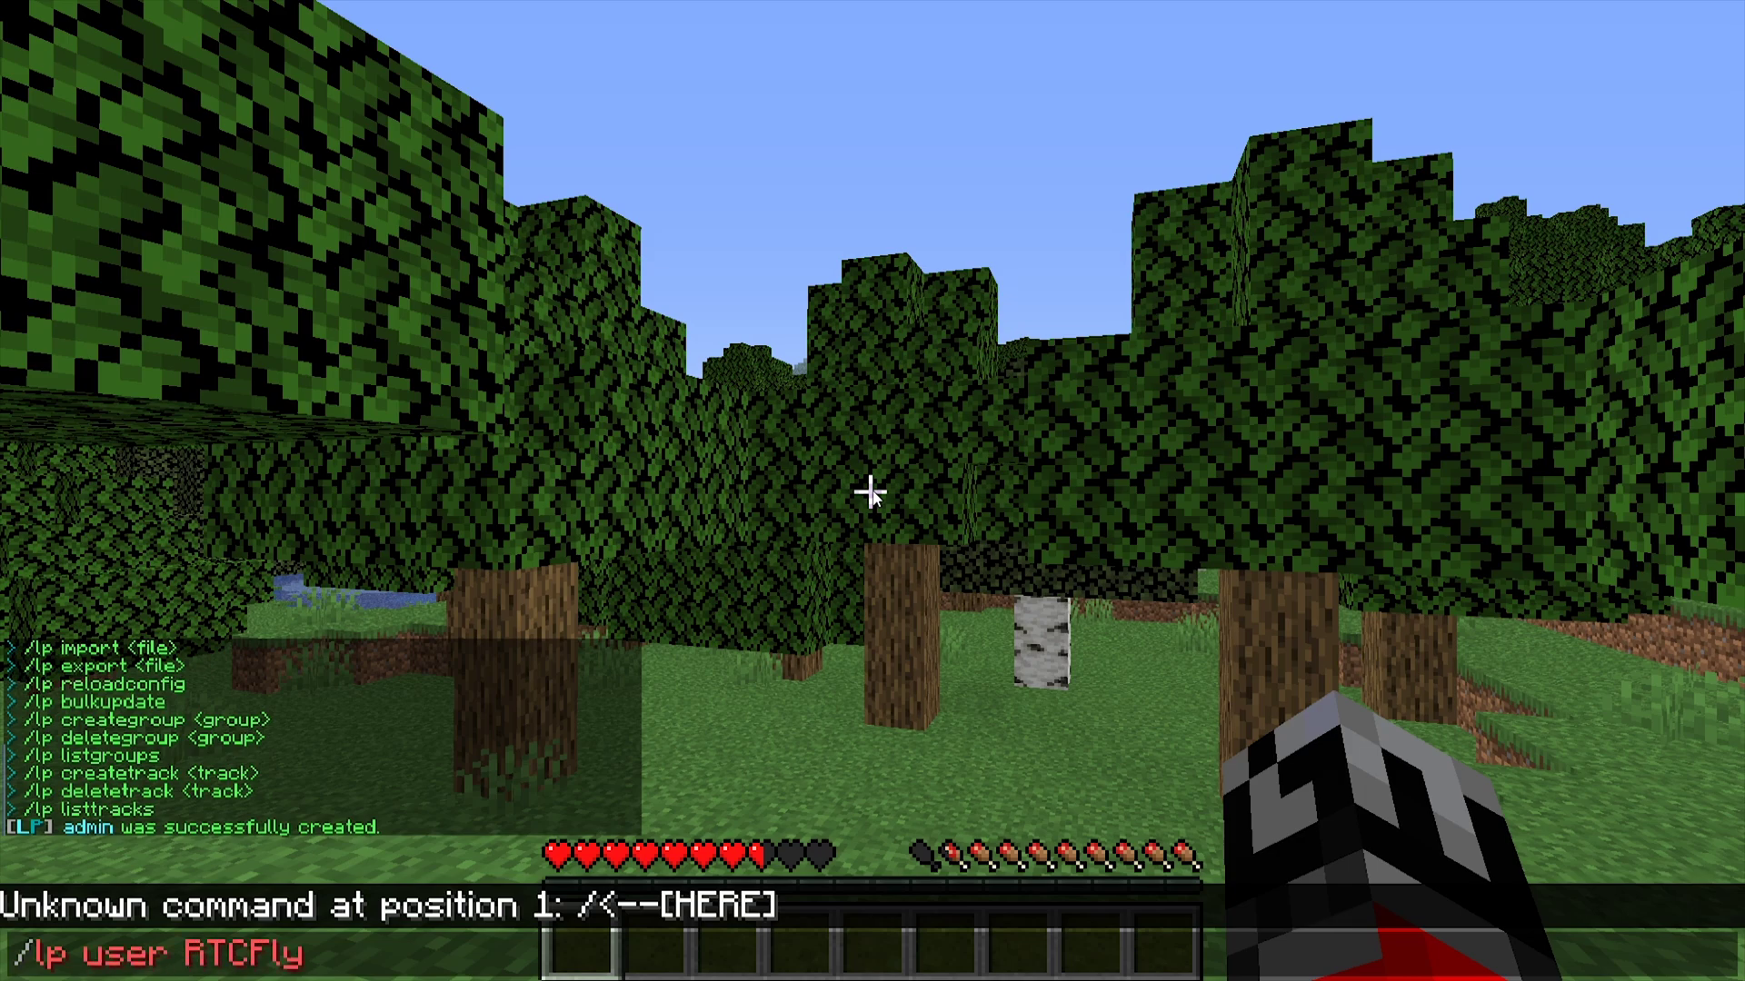
type("er parent add a")
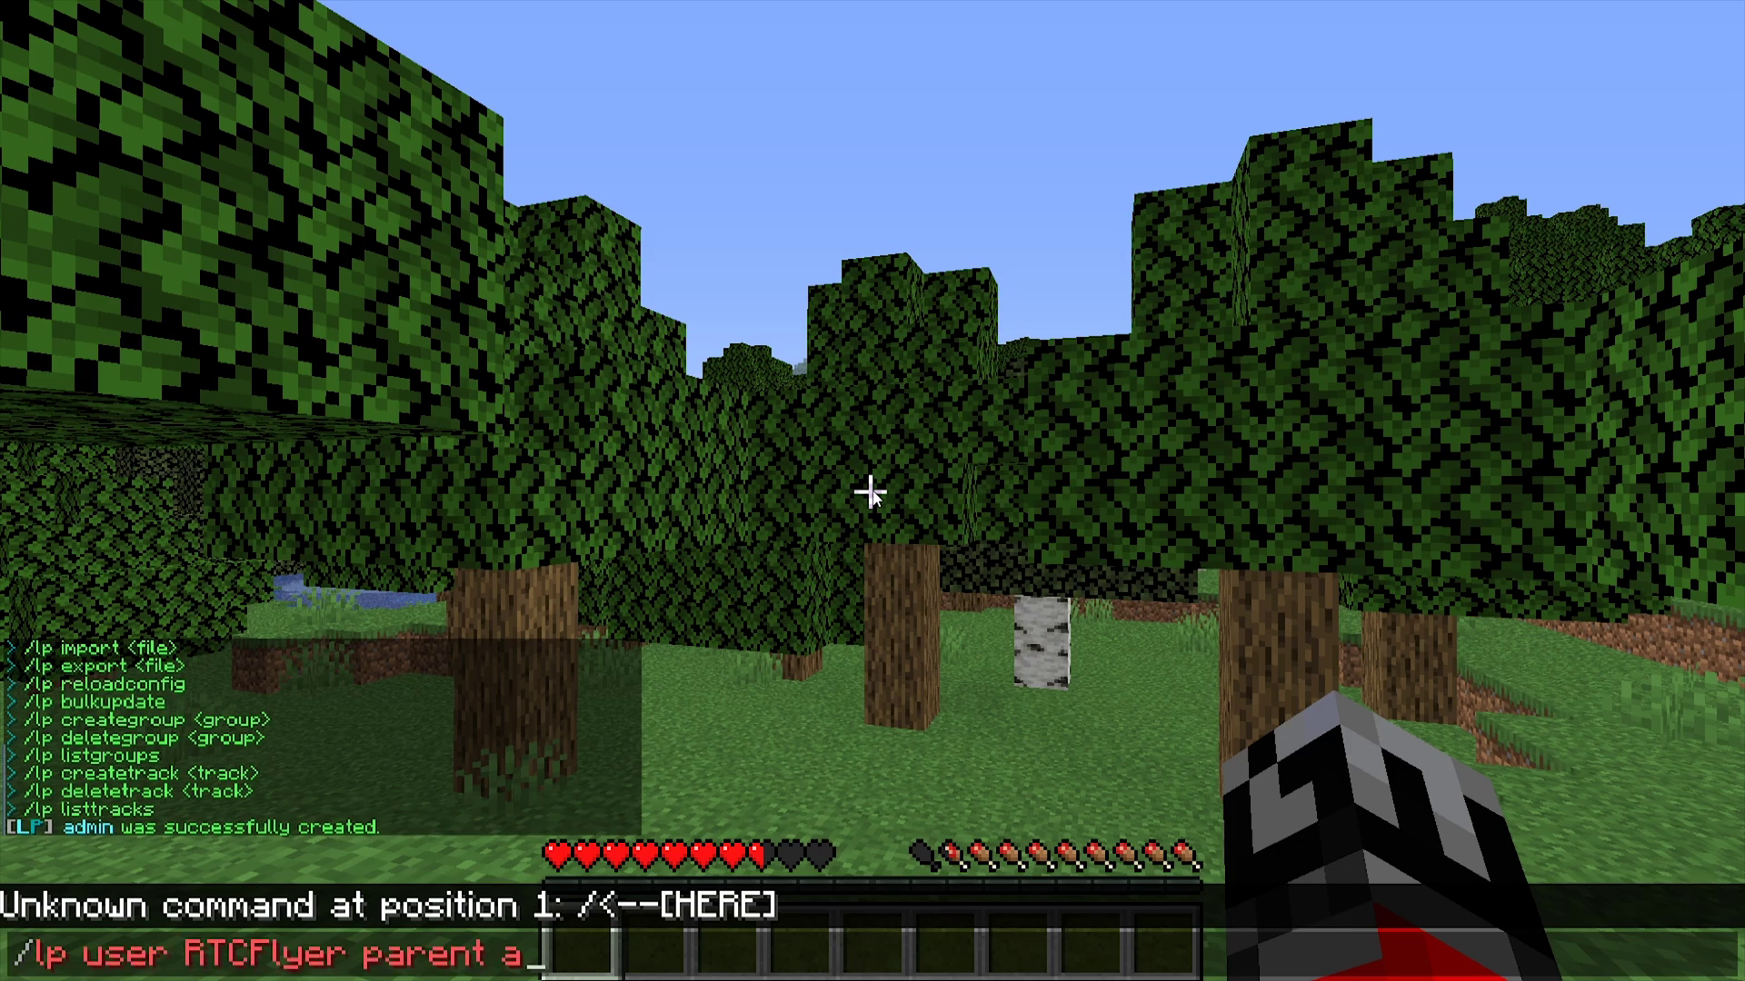
type("dmin")
key("Return")
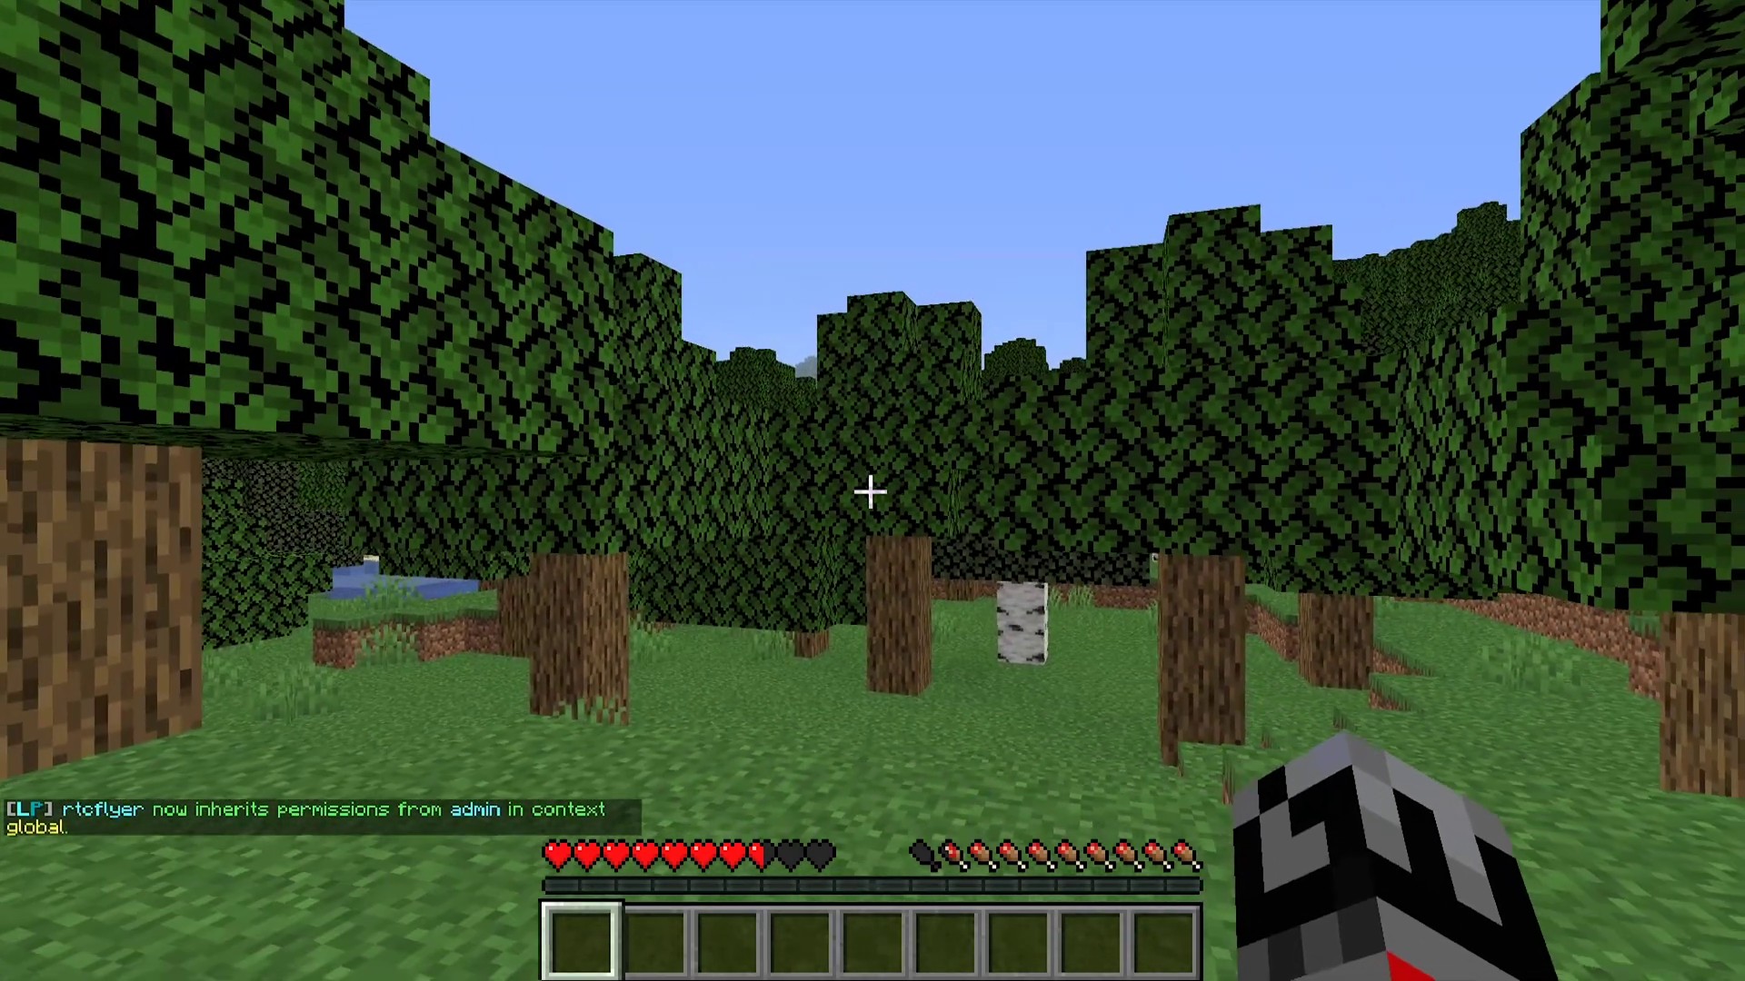
key("t")
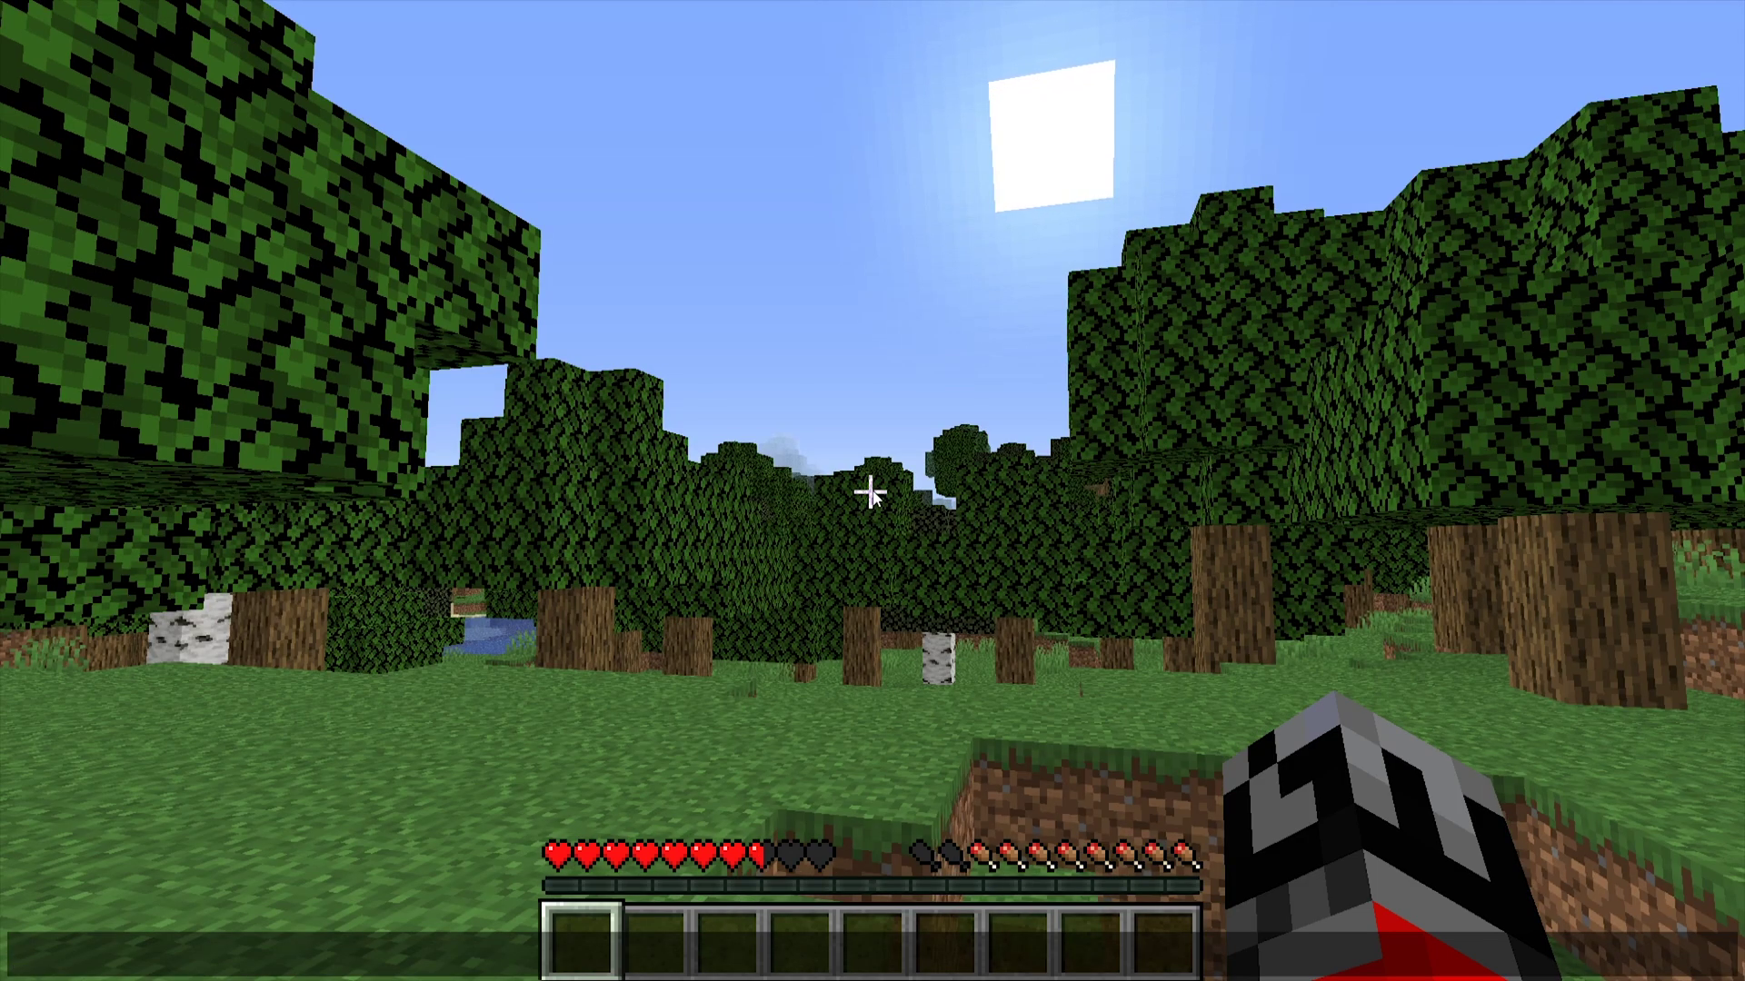
- Confirm /tps is denied, then start typing /lp group admin permission set
type("/tps")
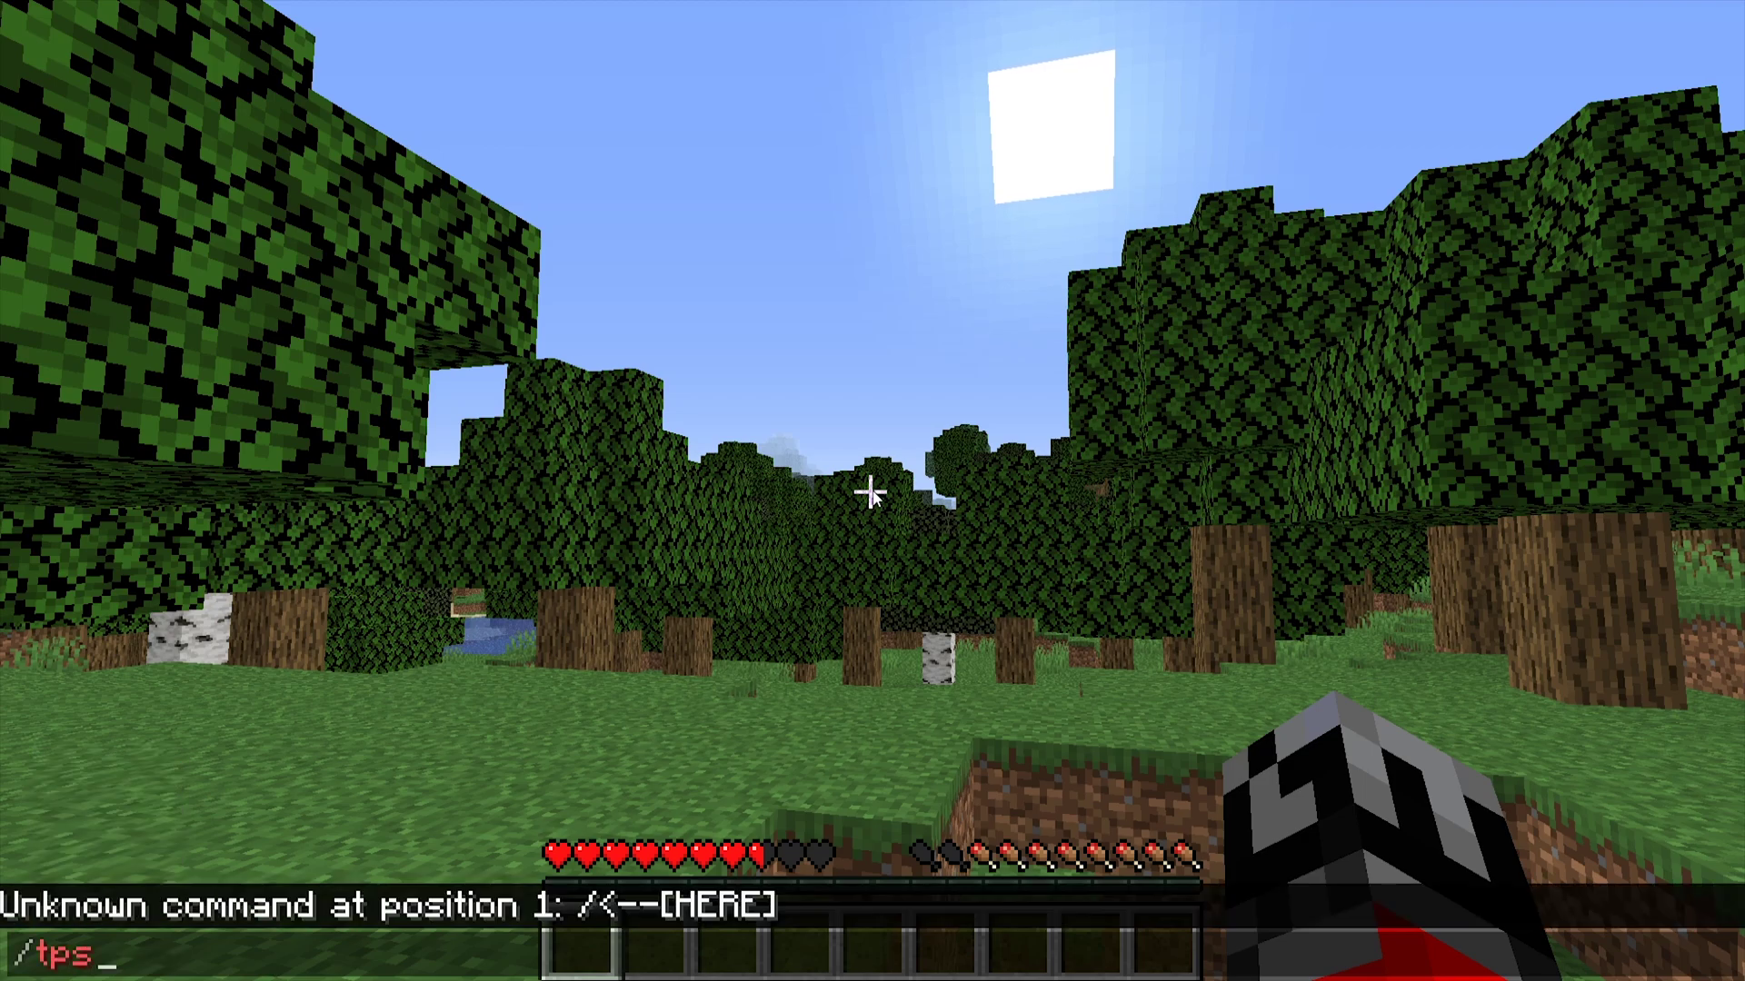
key("Return")
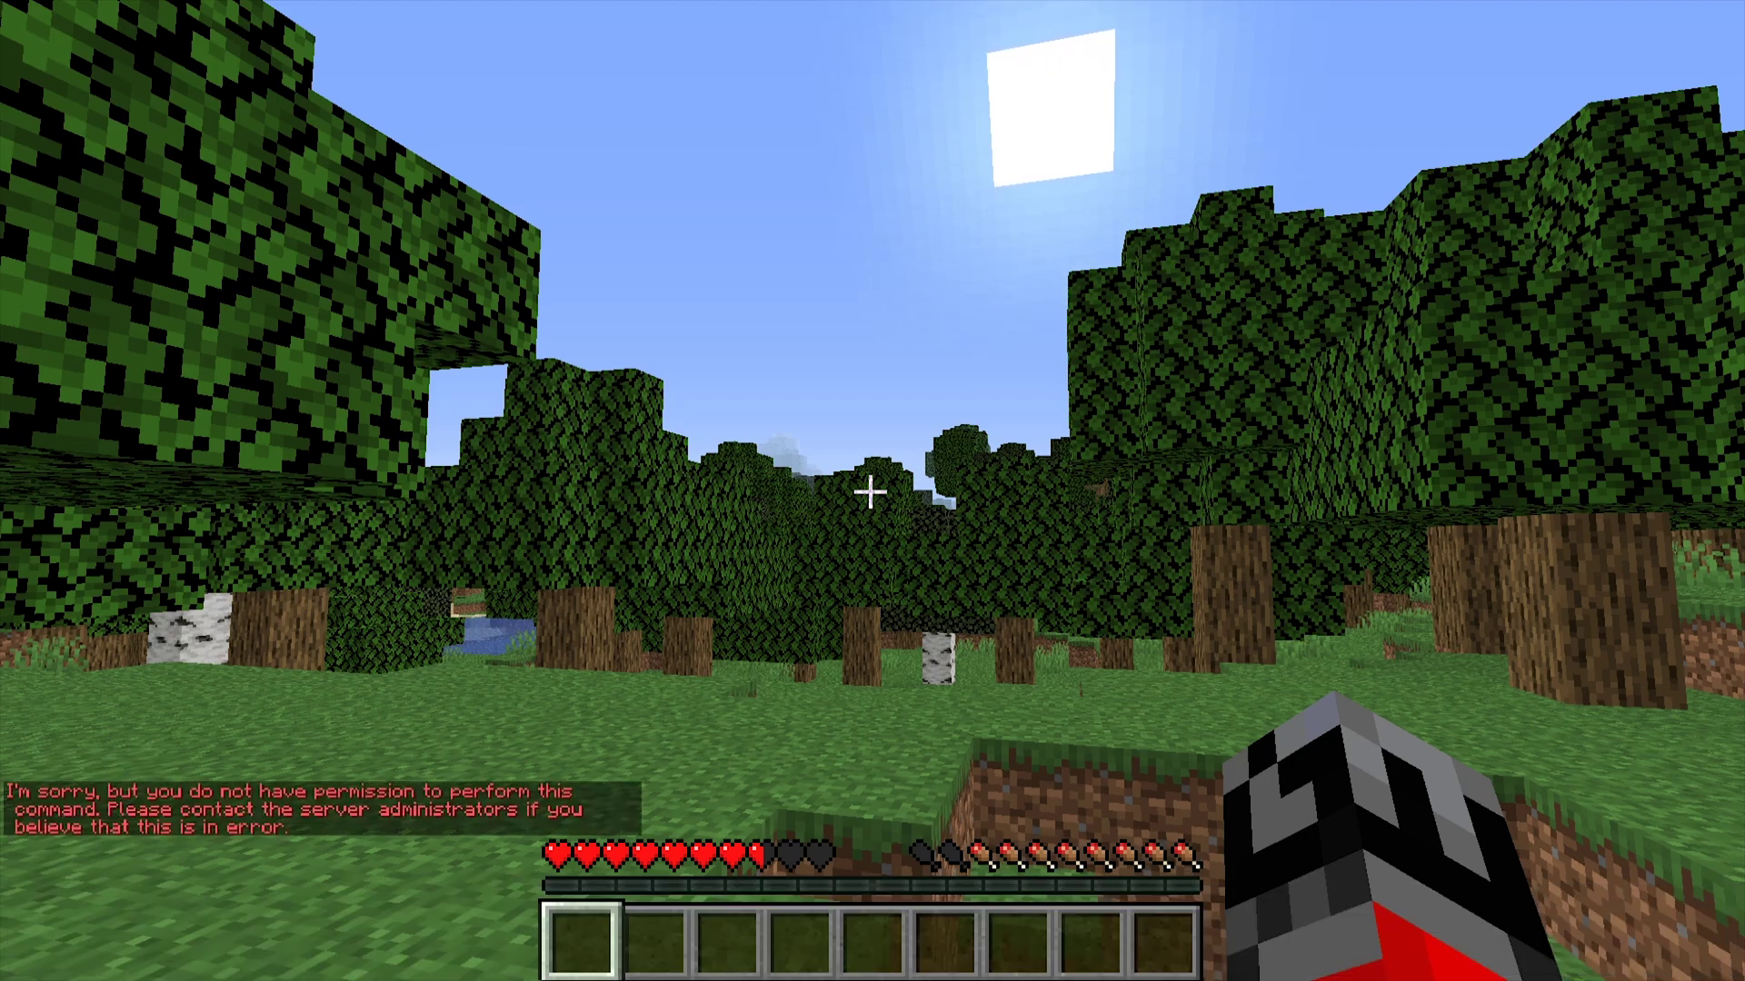
mouse_move(870, 493)
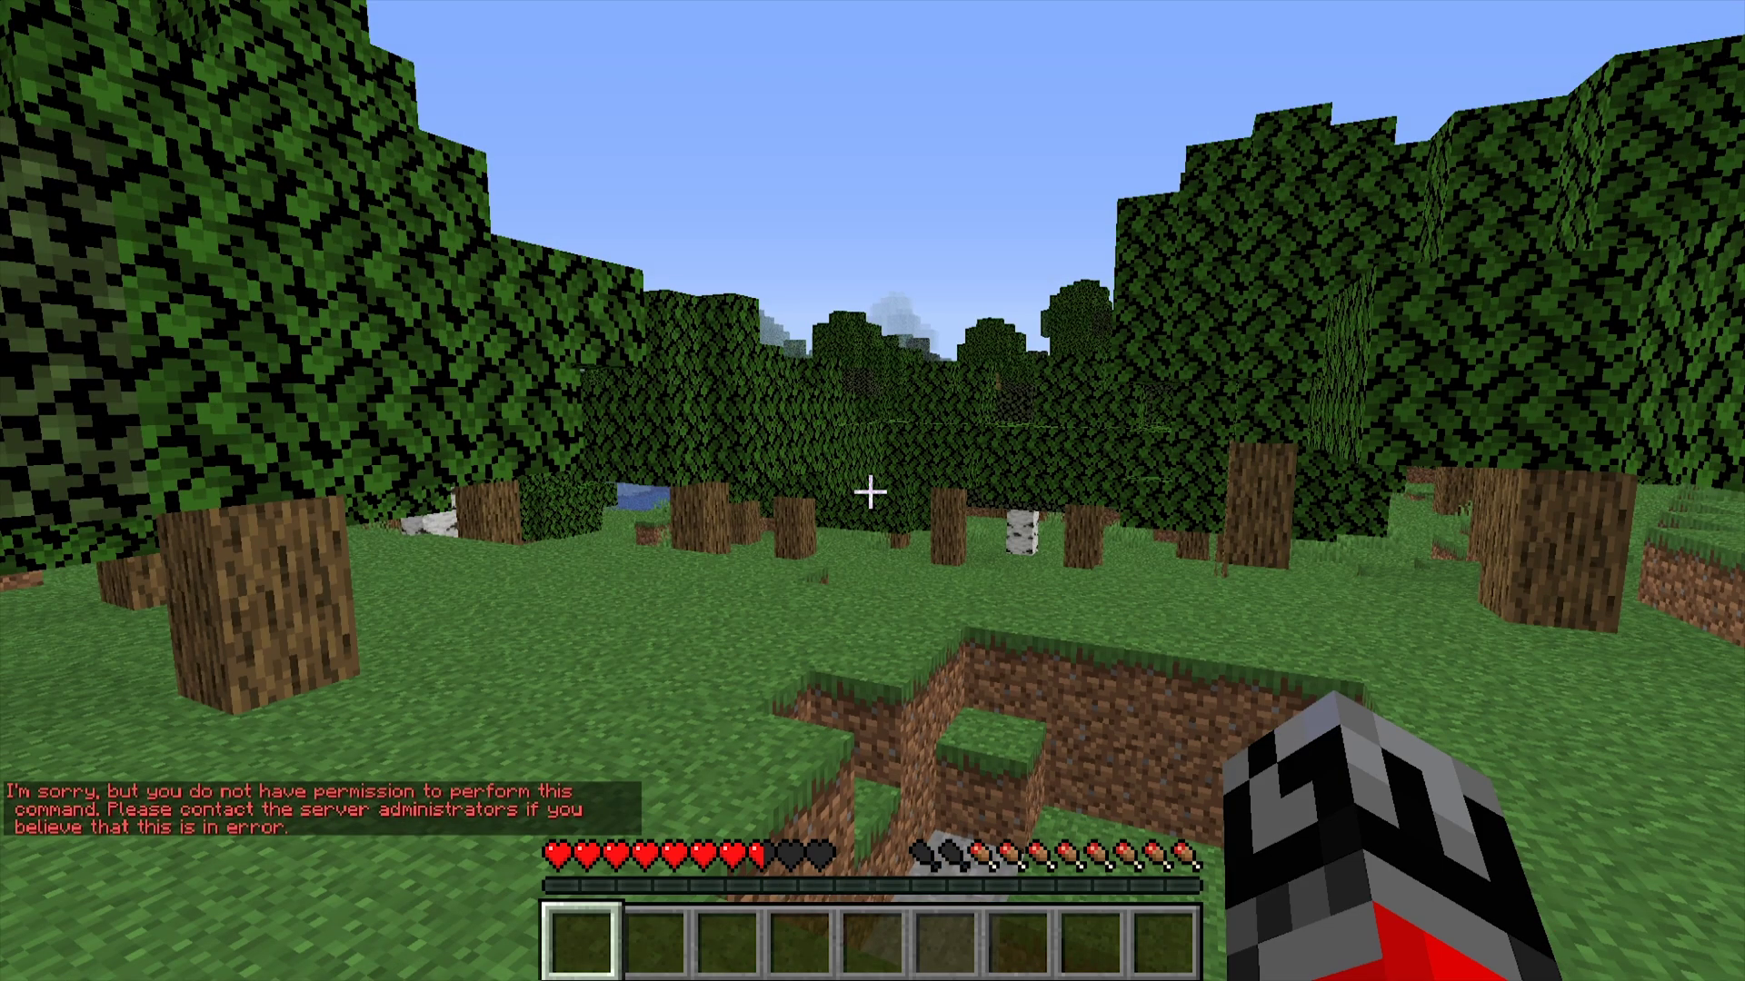
key("slash")
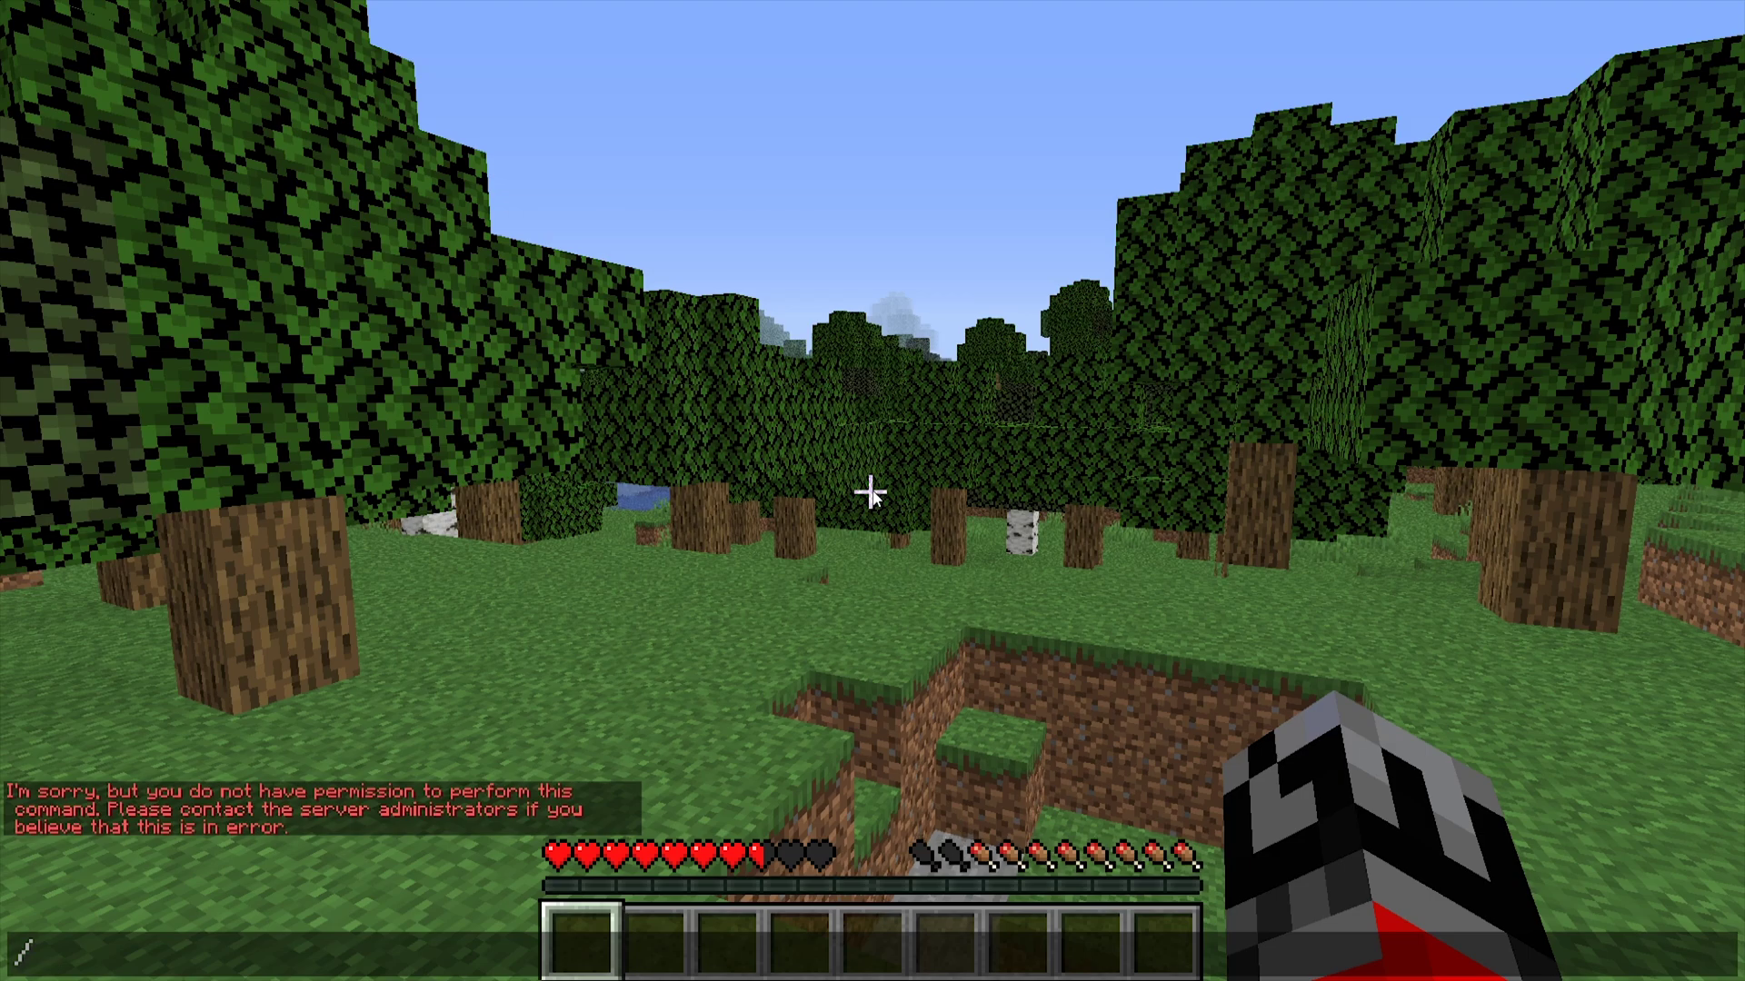
type("lp")
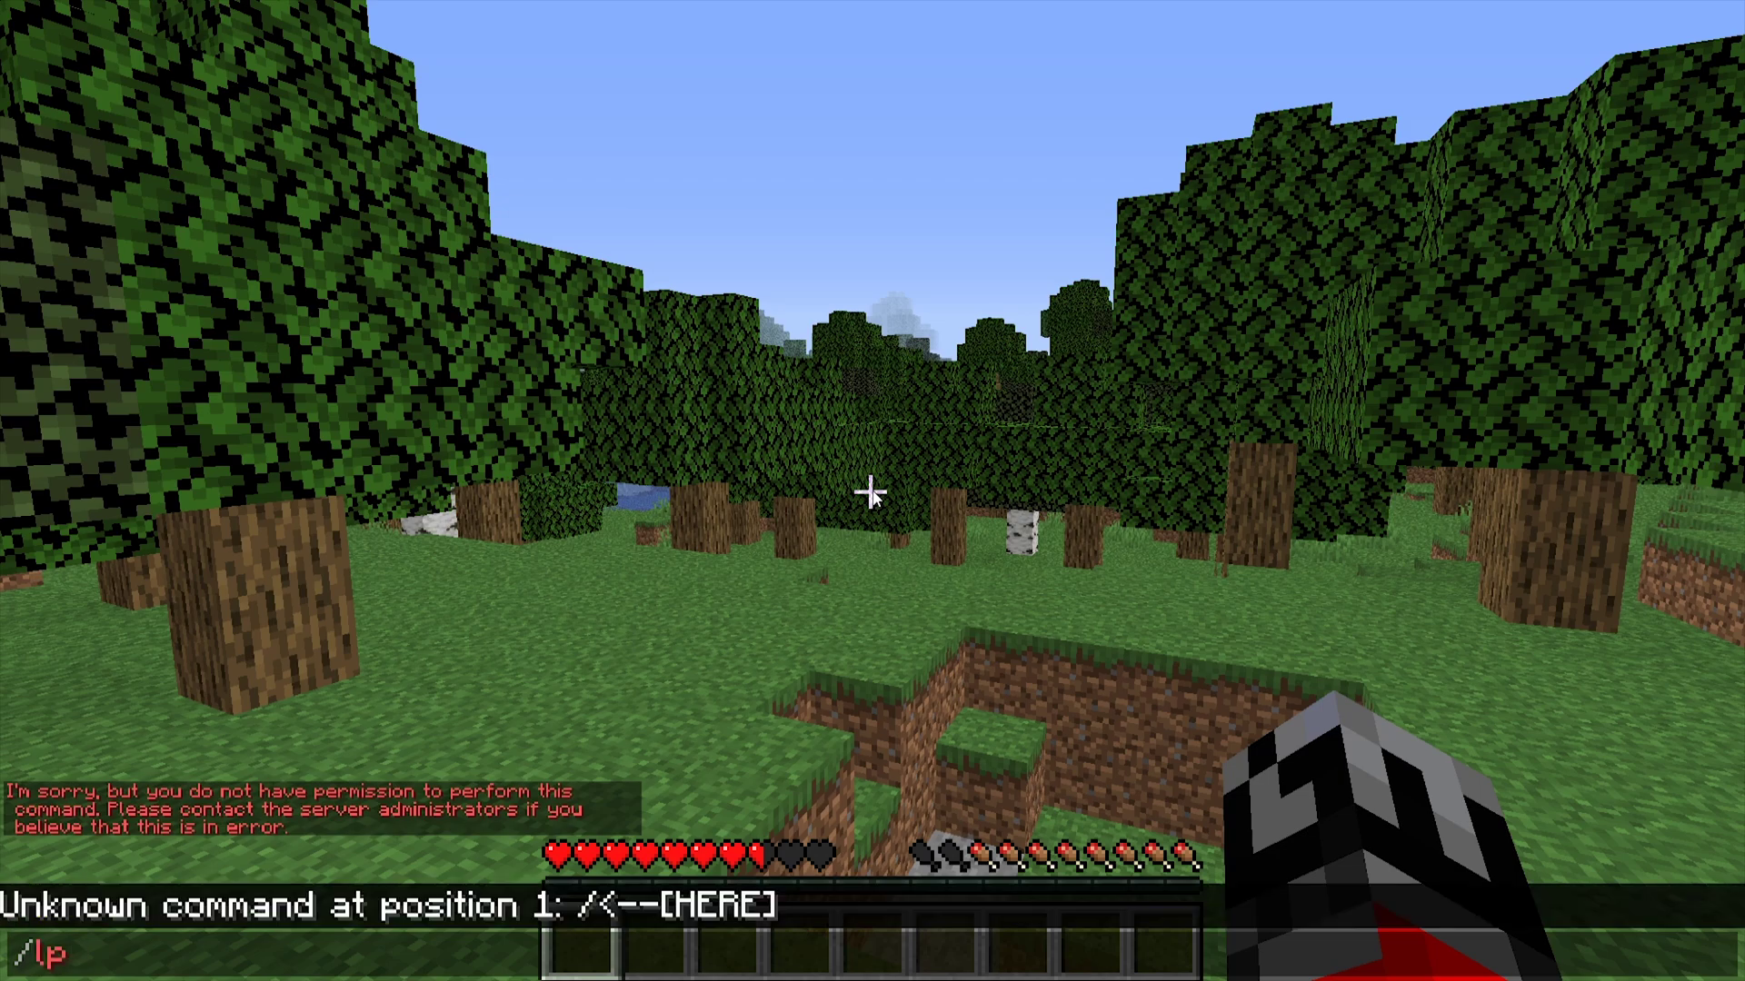
type(" group admin ")
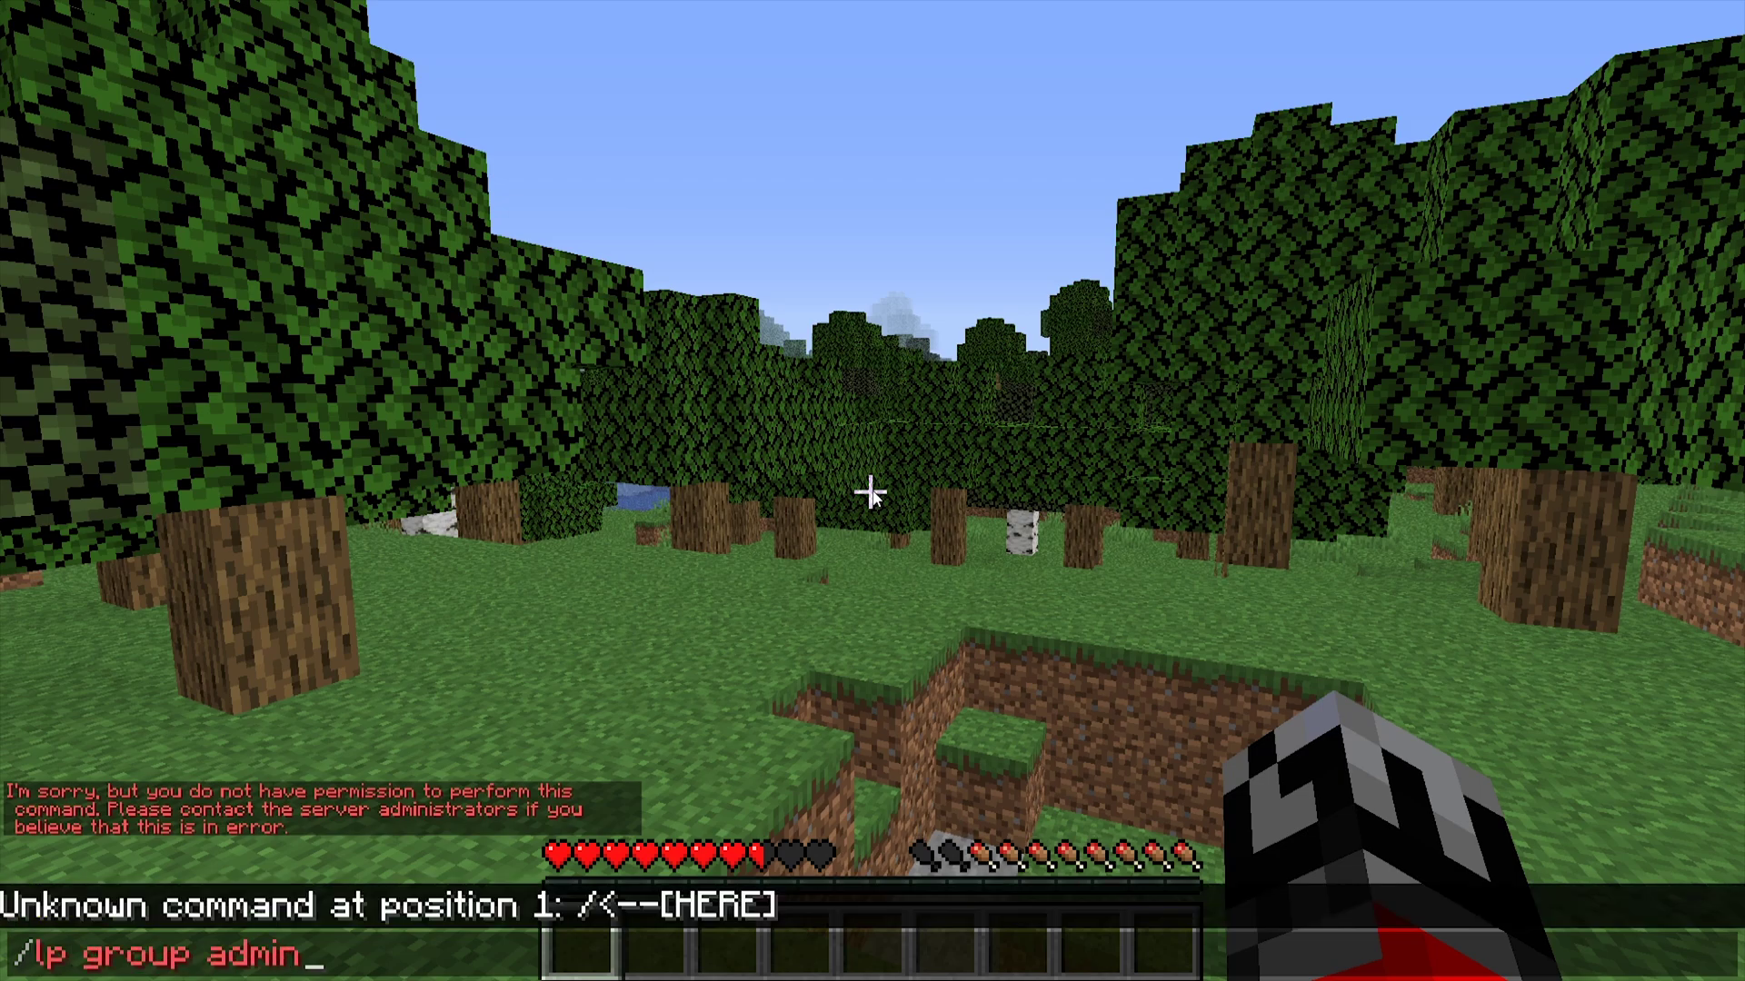
type("permission set")
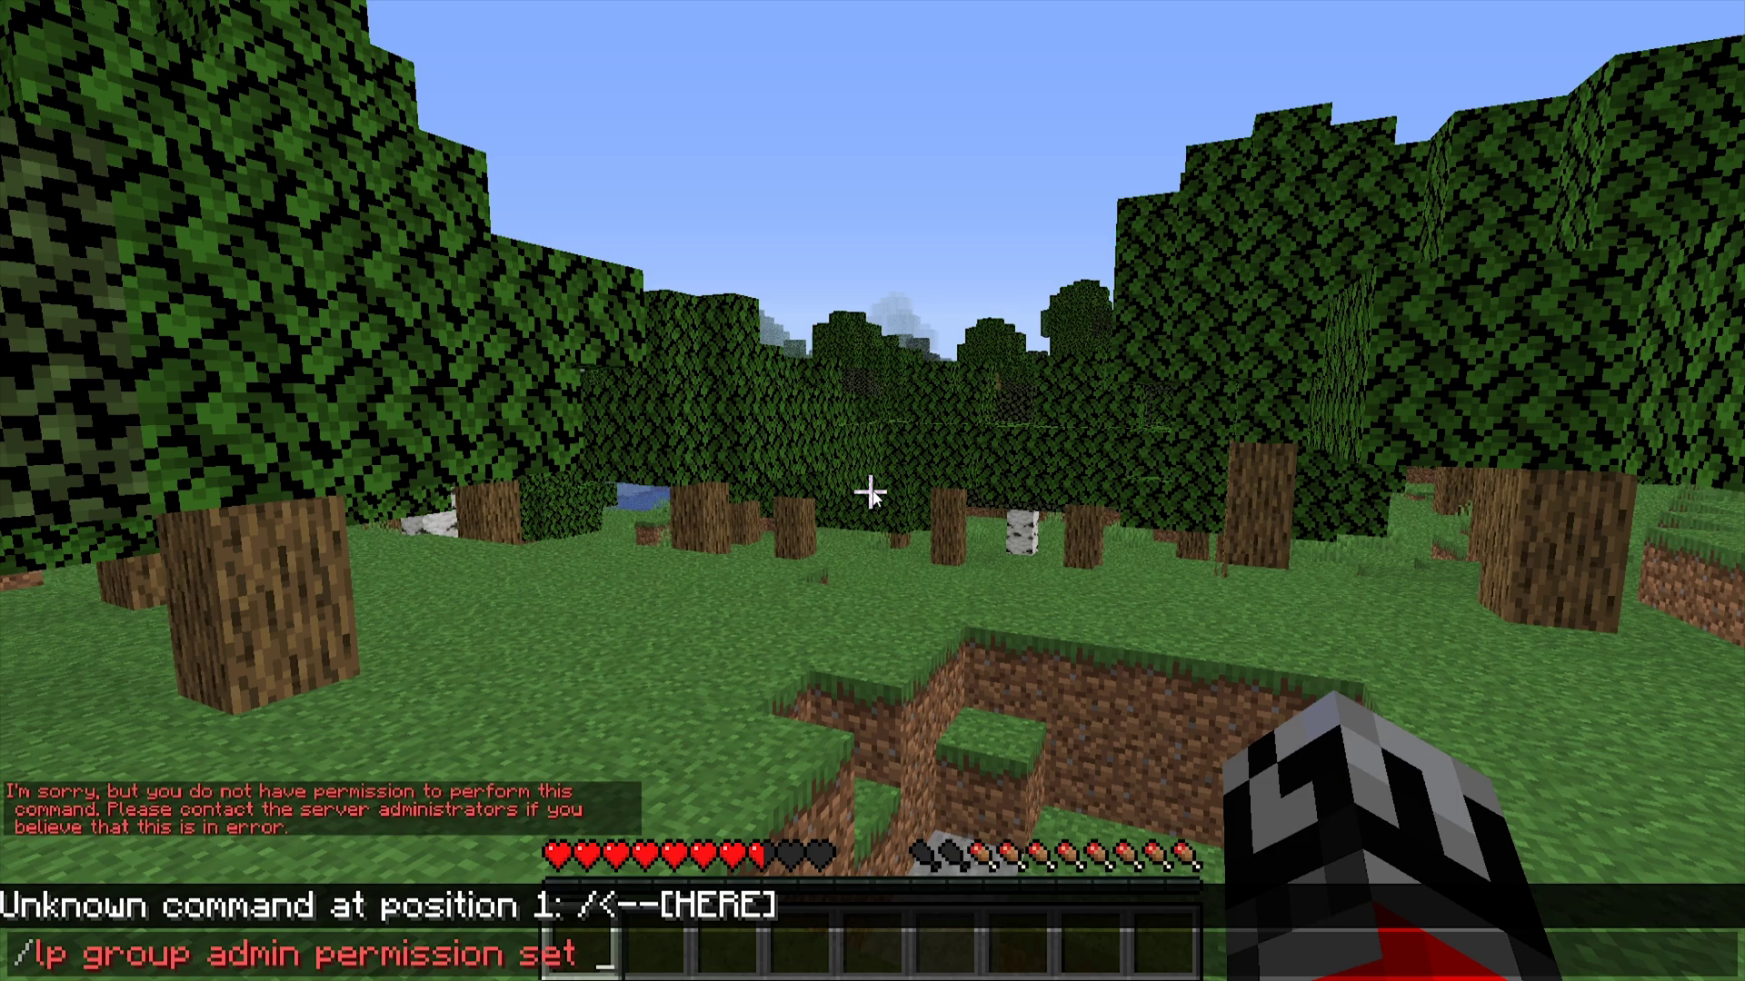
- Give the admin group the bukkit.command.tps permission
type("bukkit.com")
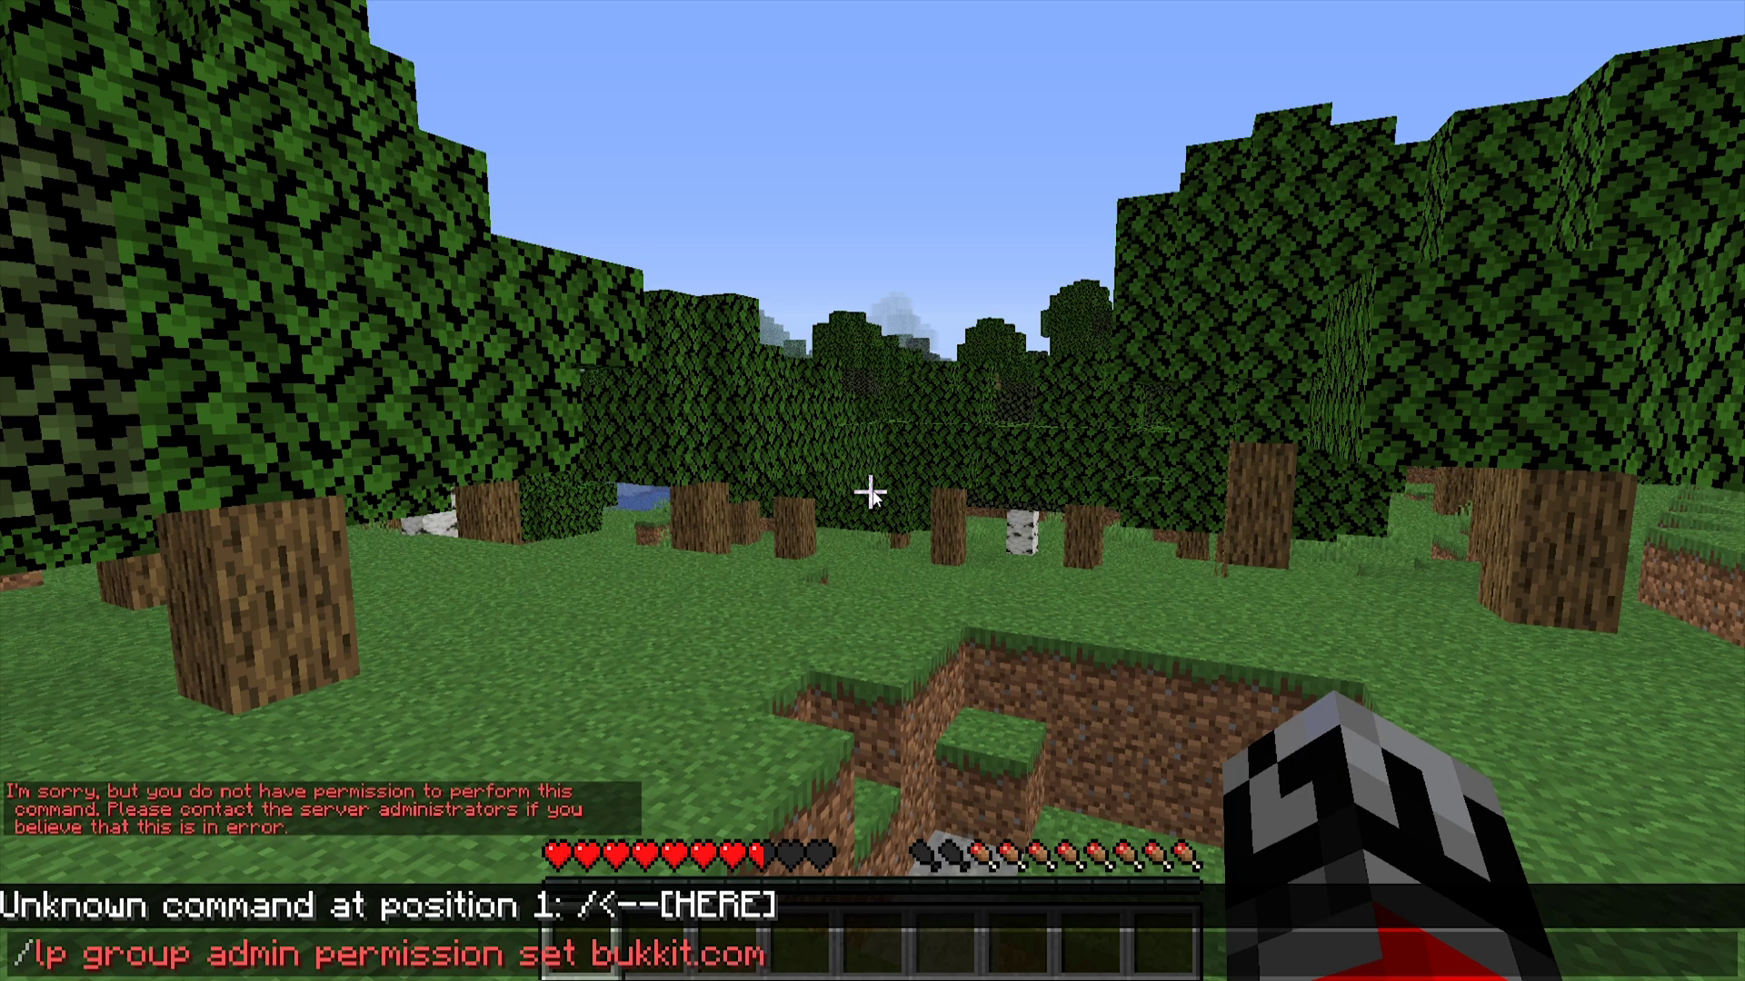
type("mand.tps")
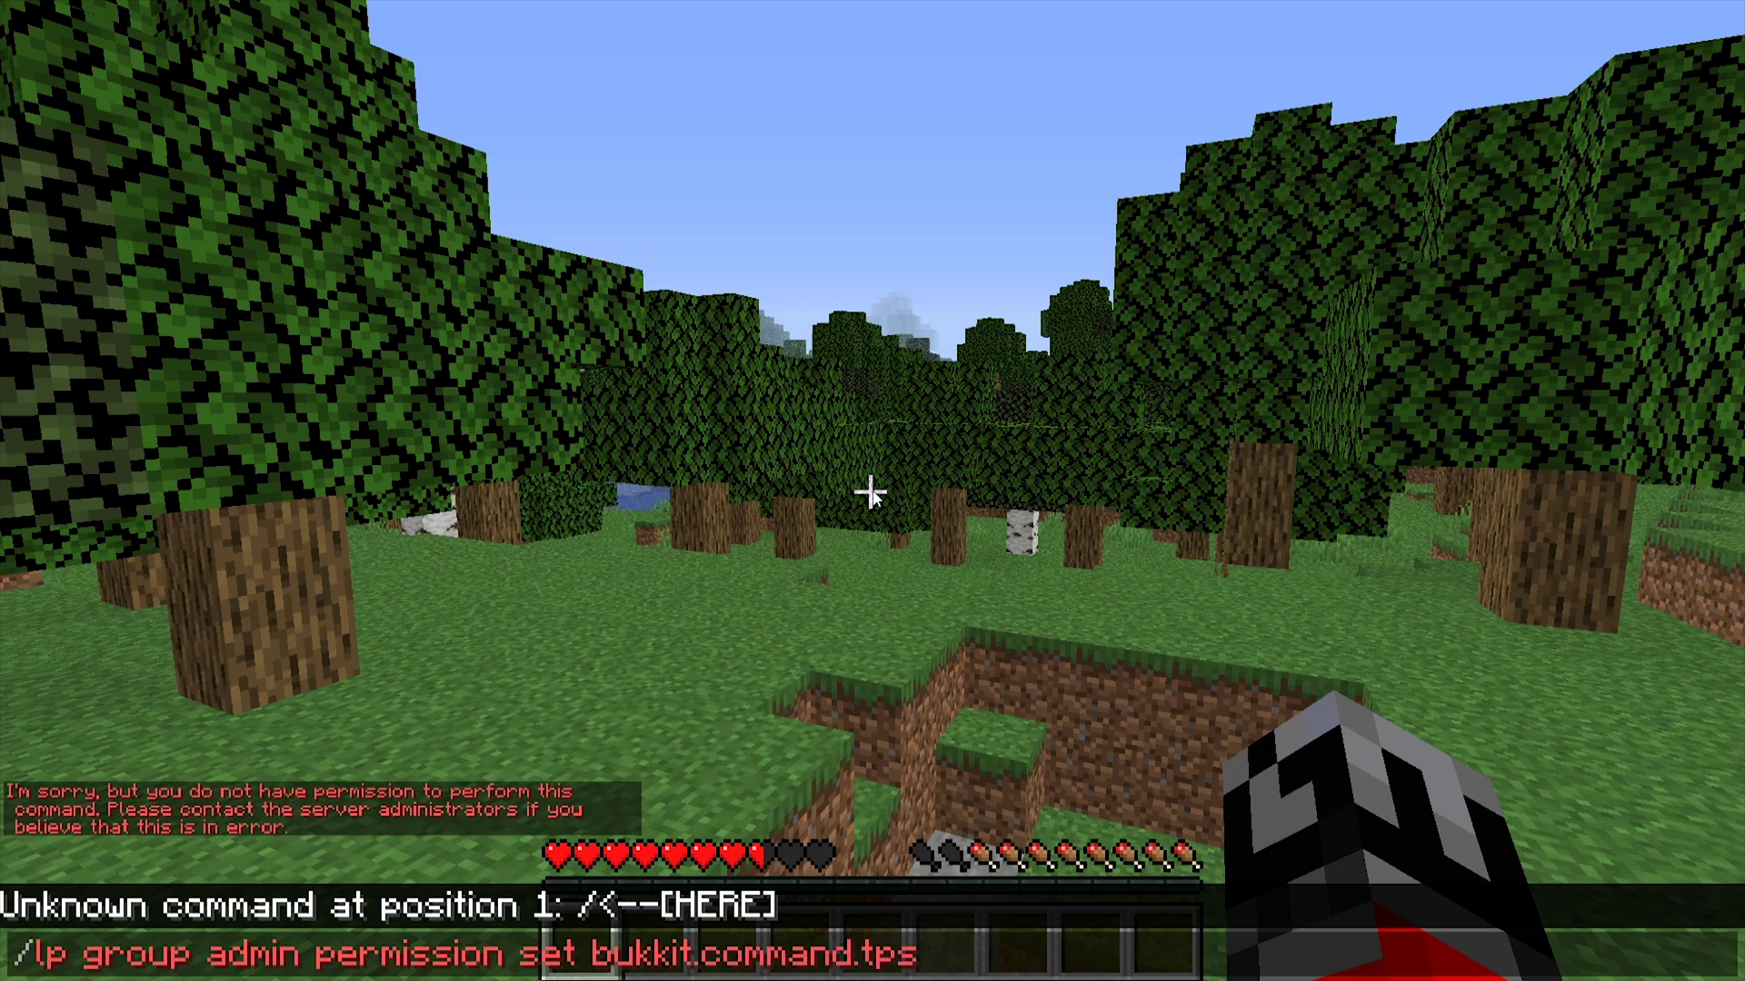
key("Left")
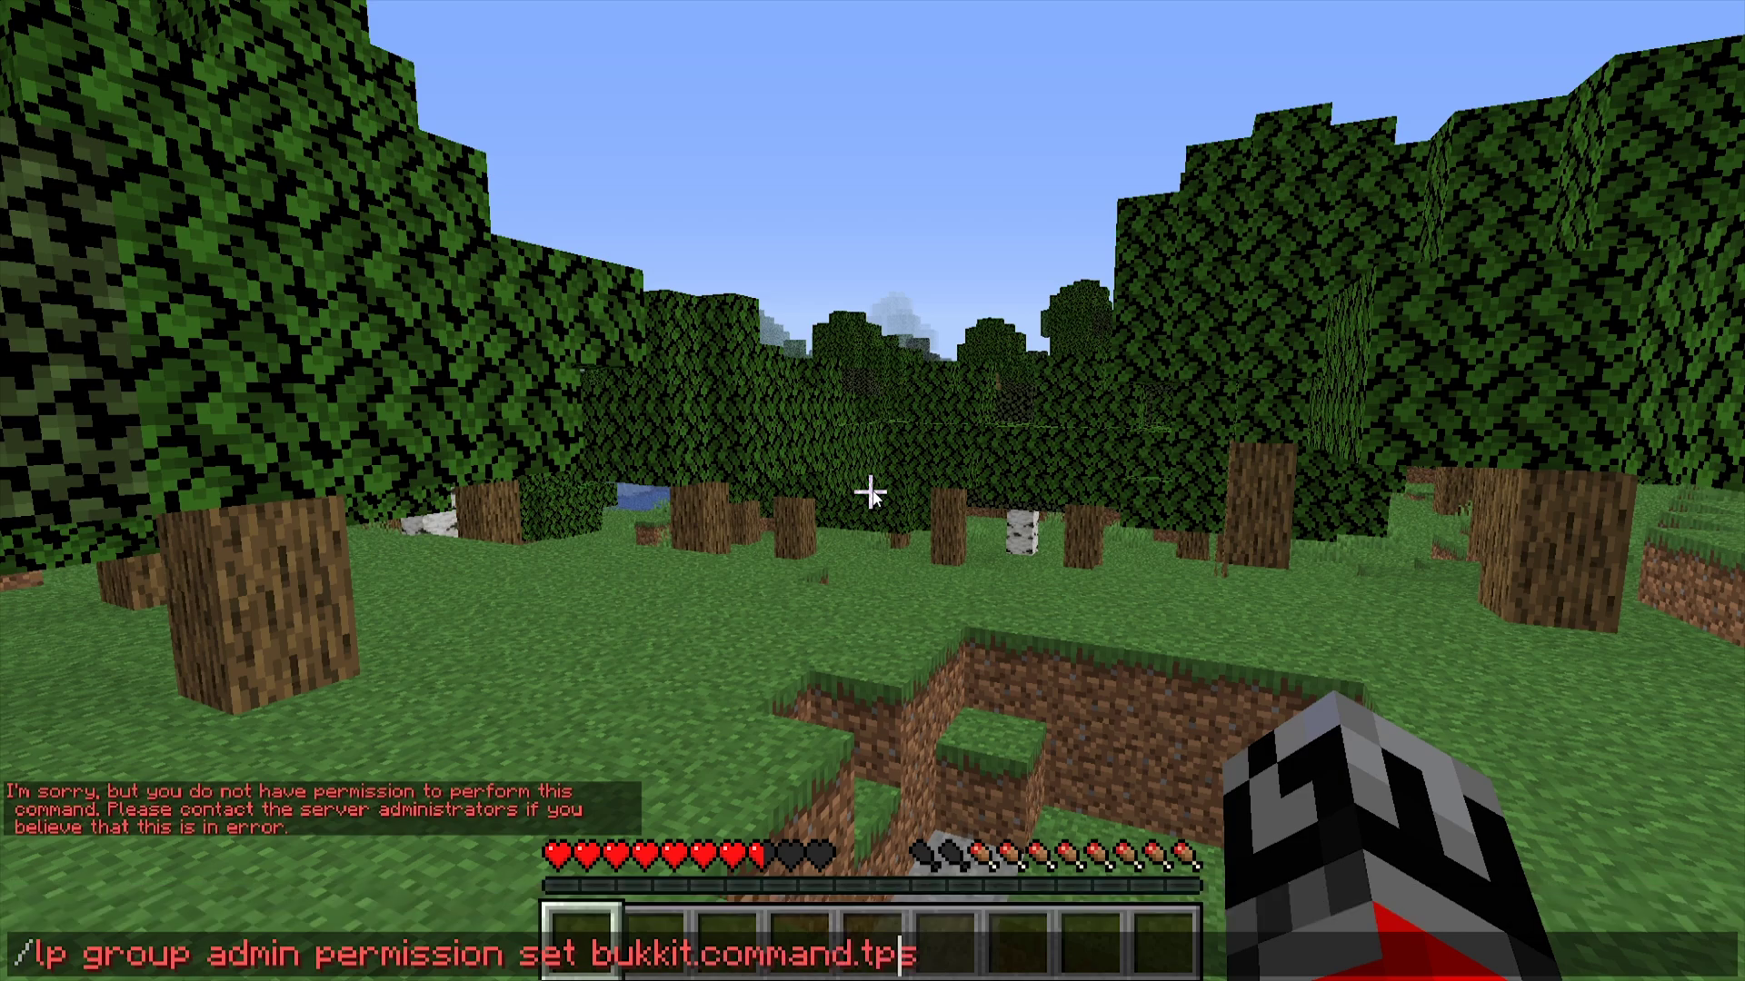
key("Right")
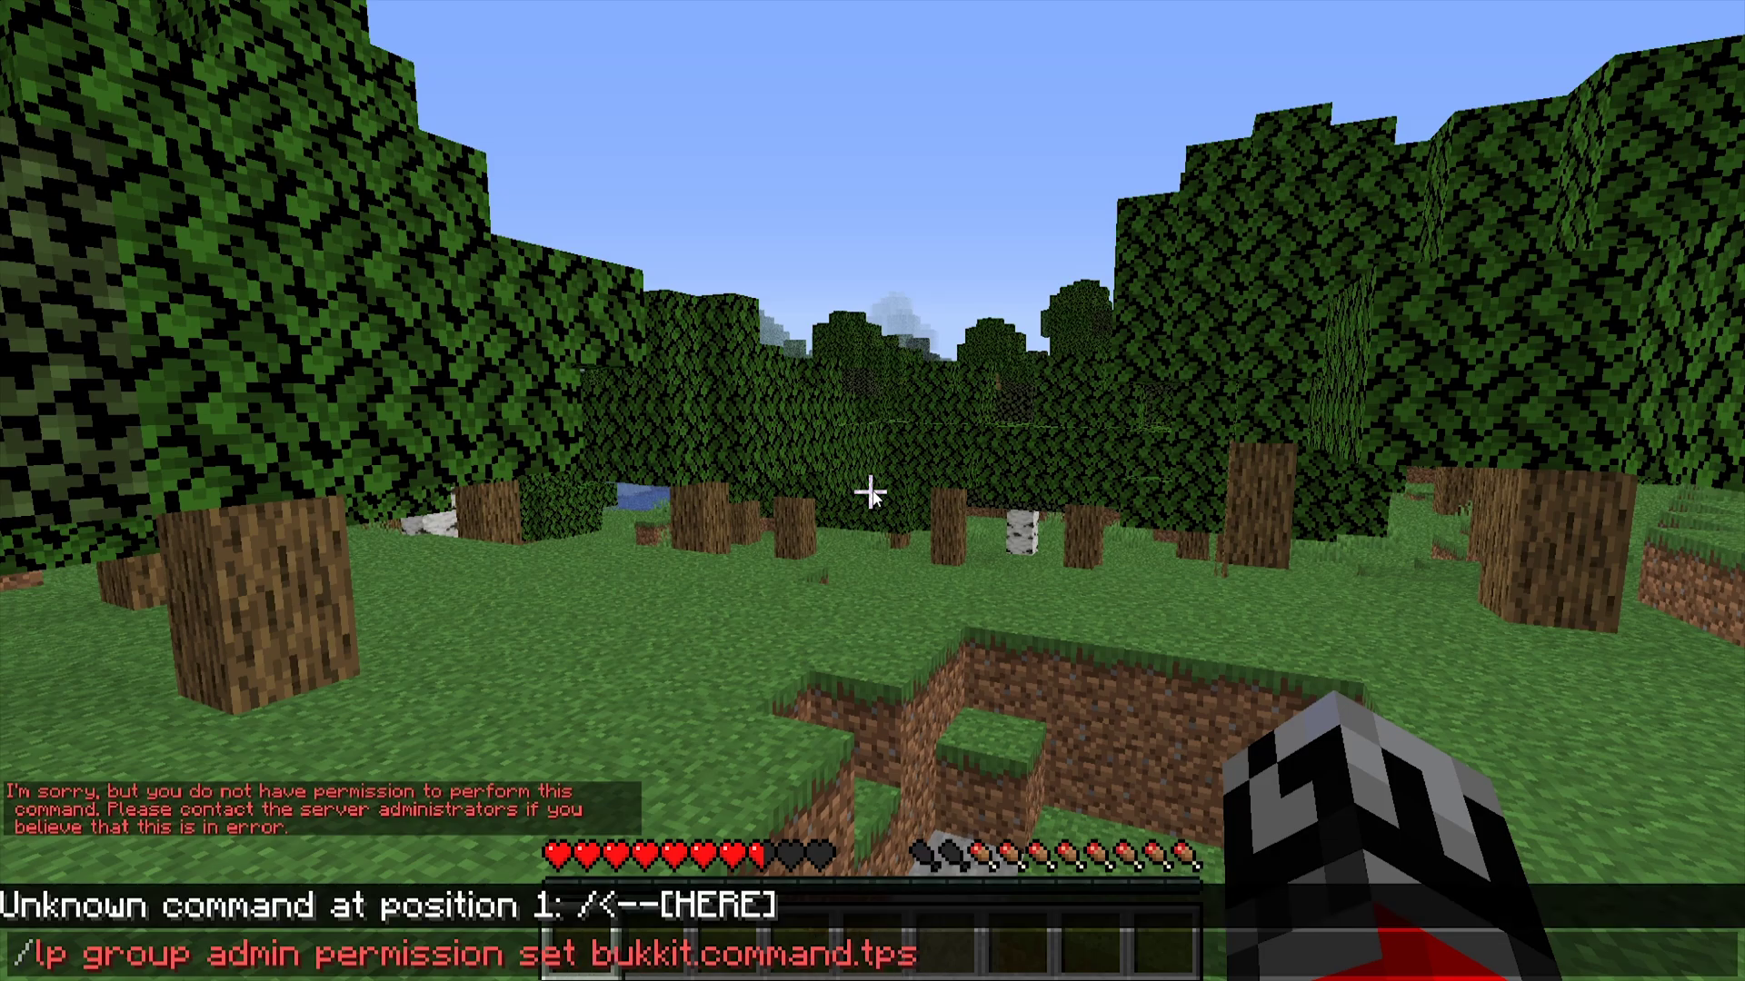
key("Return")
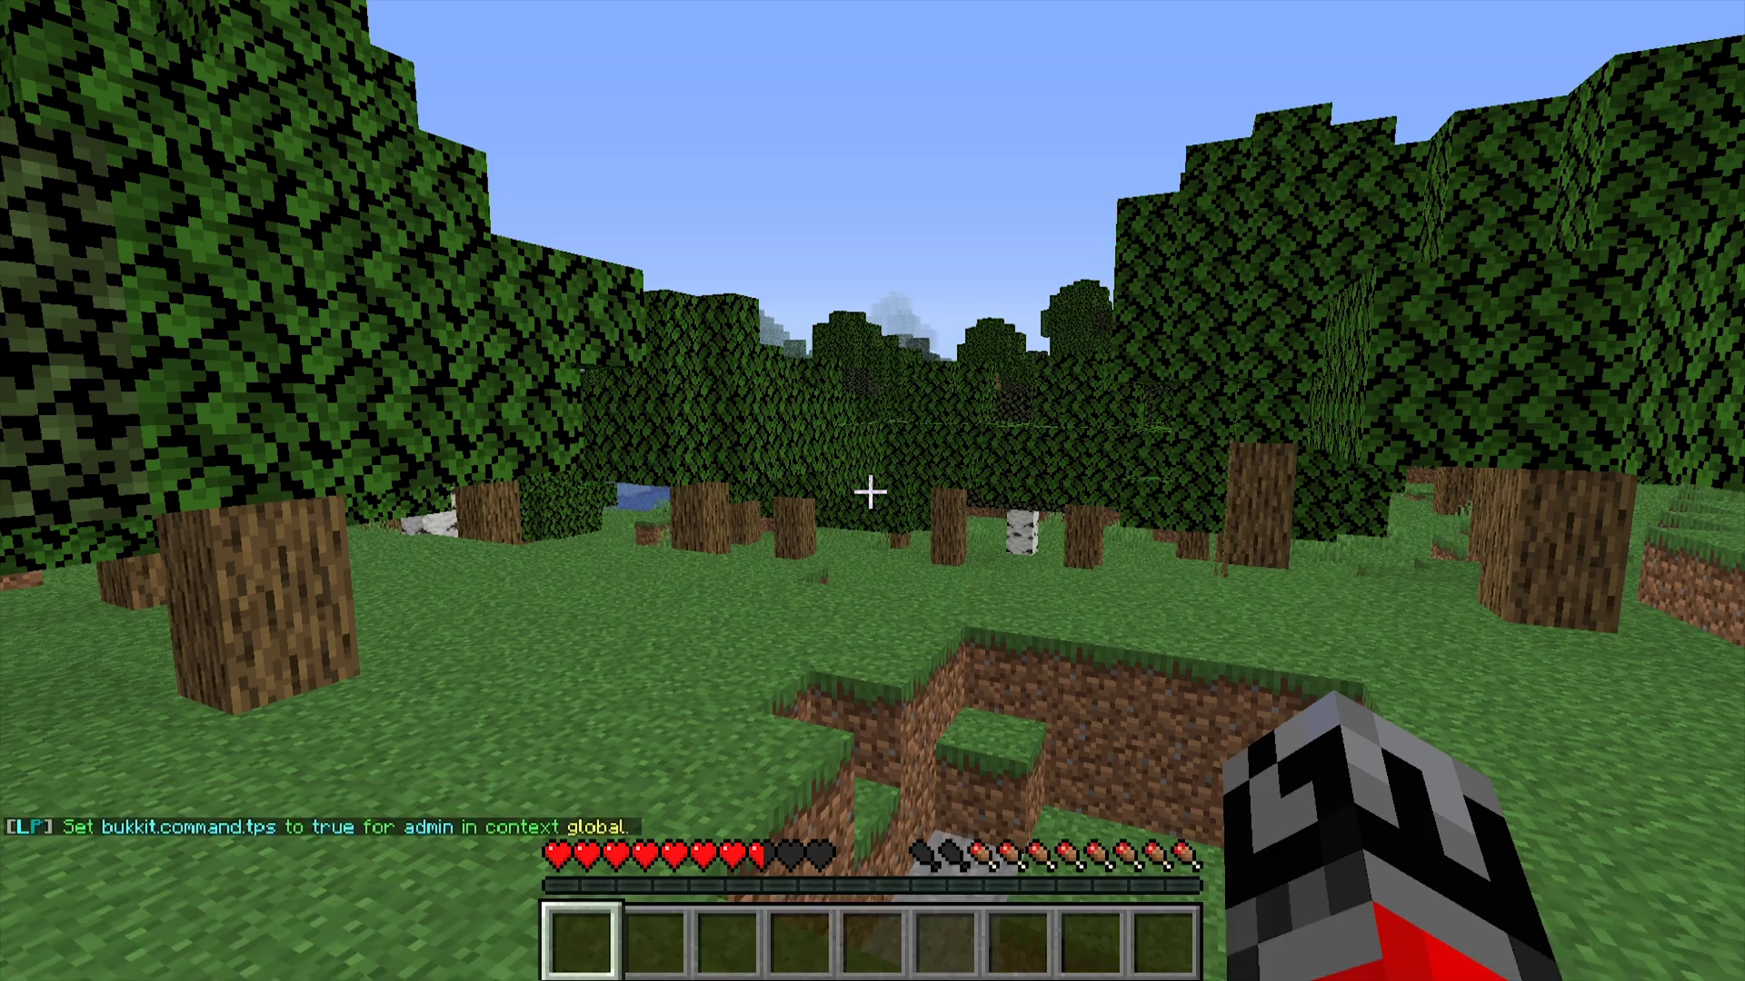
key("s")
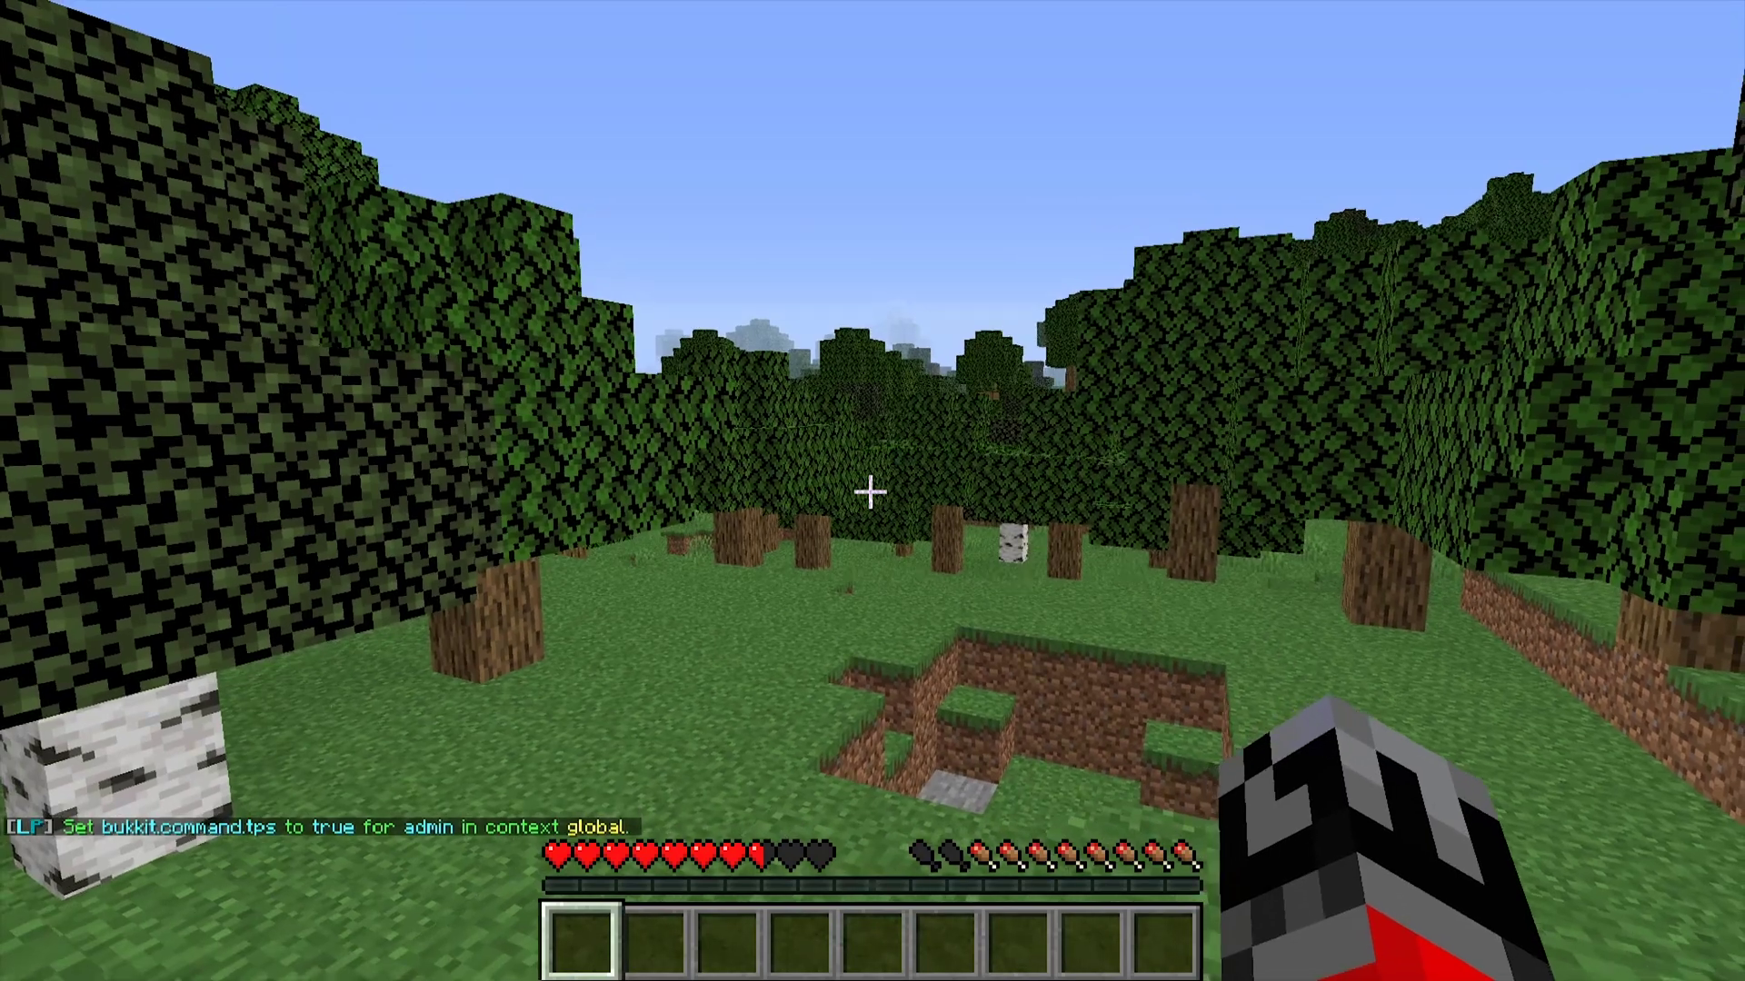
key("w")
- Run /tps and confirm it now reports 20.0 TPS
key("t")
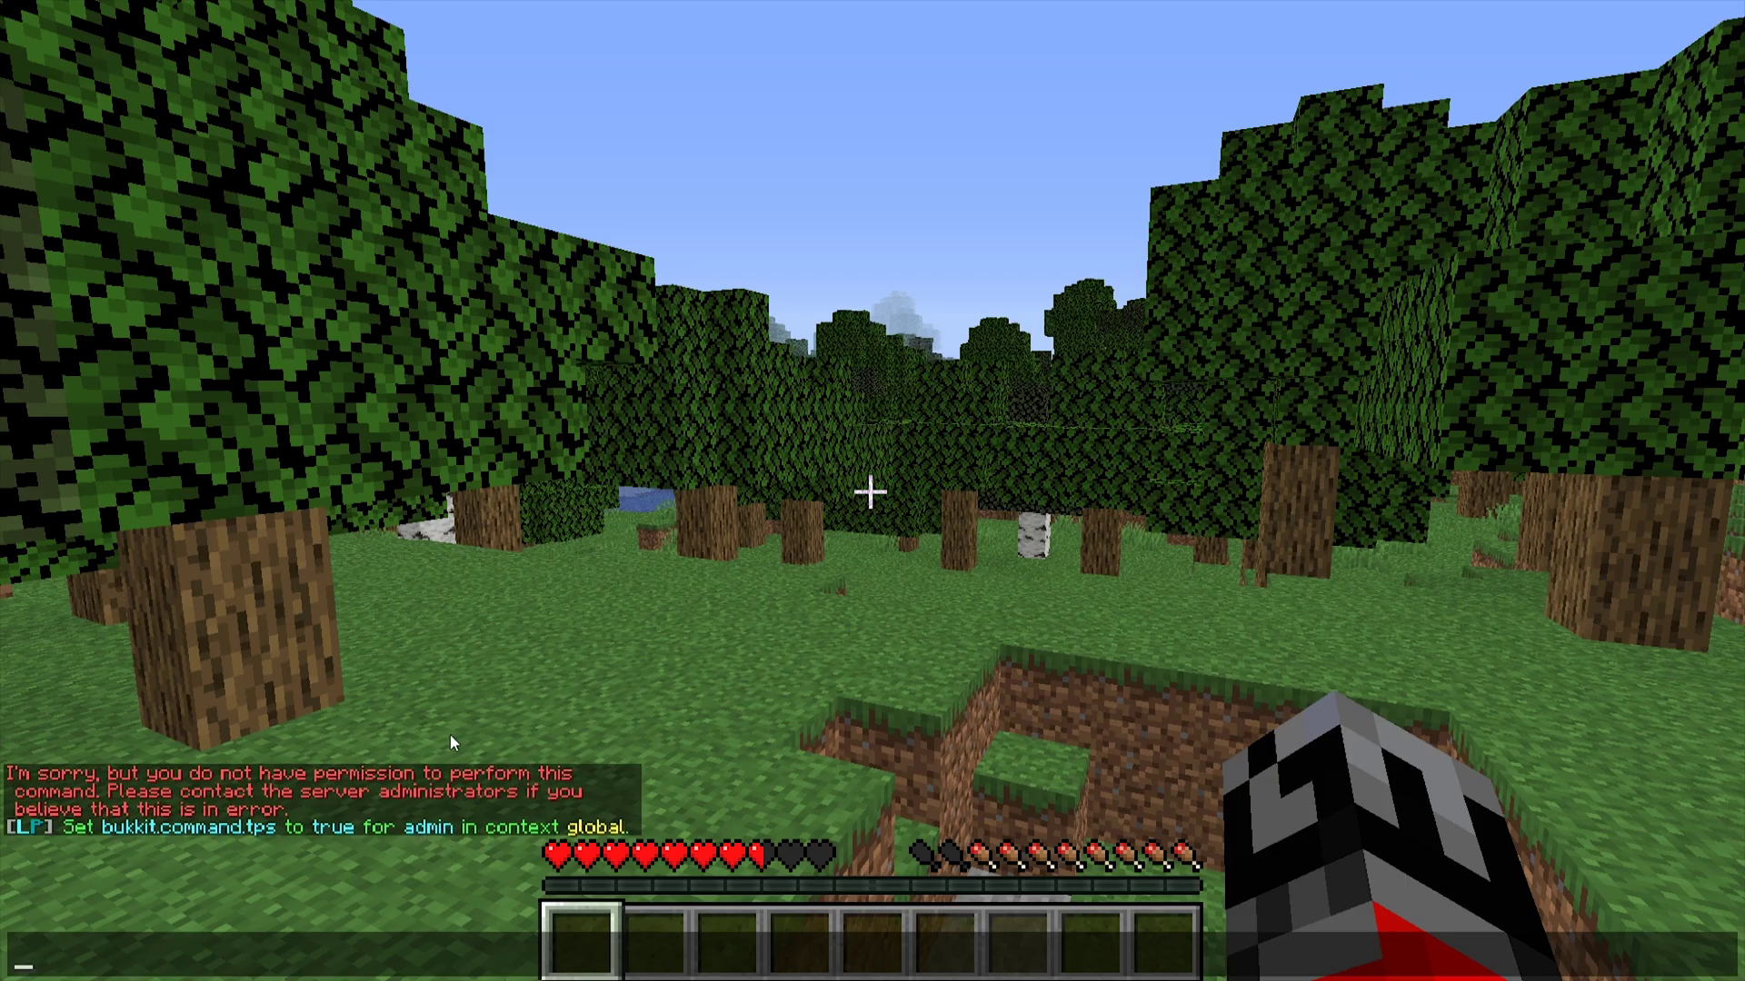
type("/tps")
key("Return")
key("s")
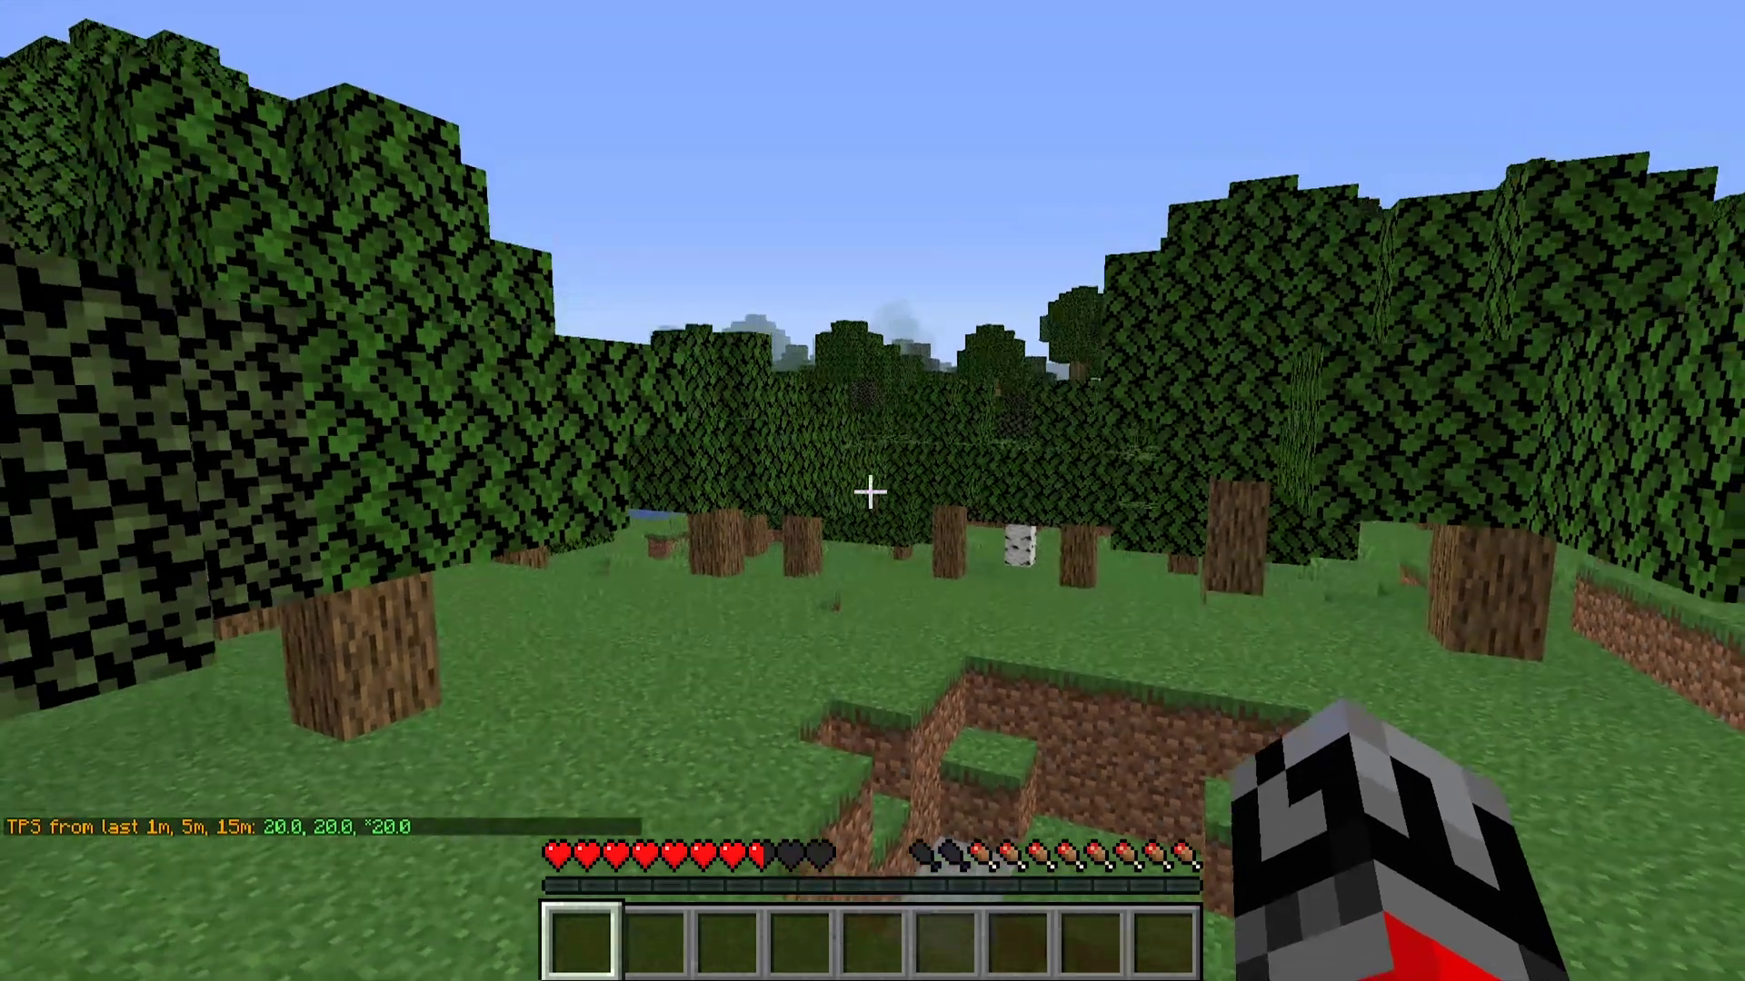
key("s")
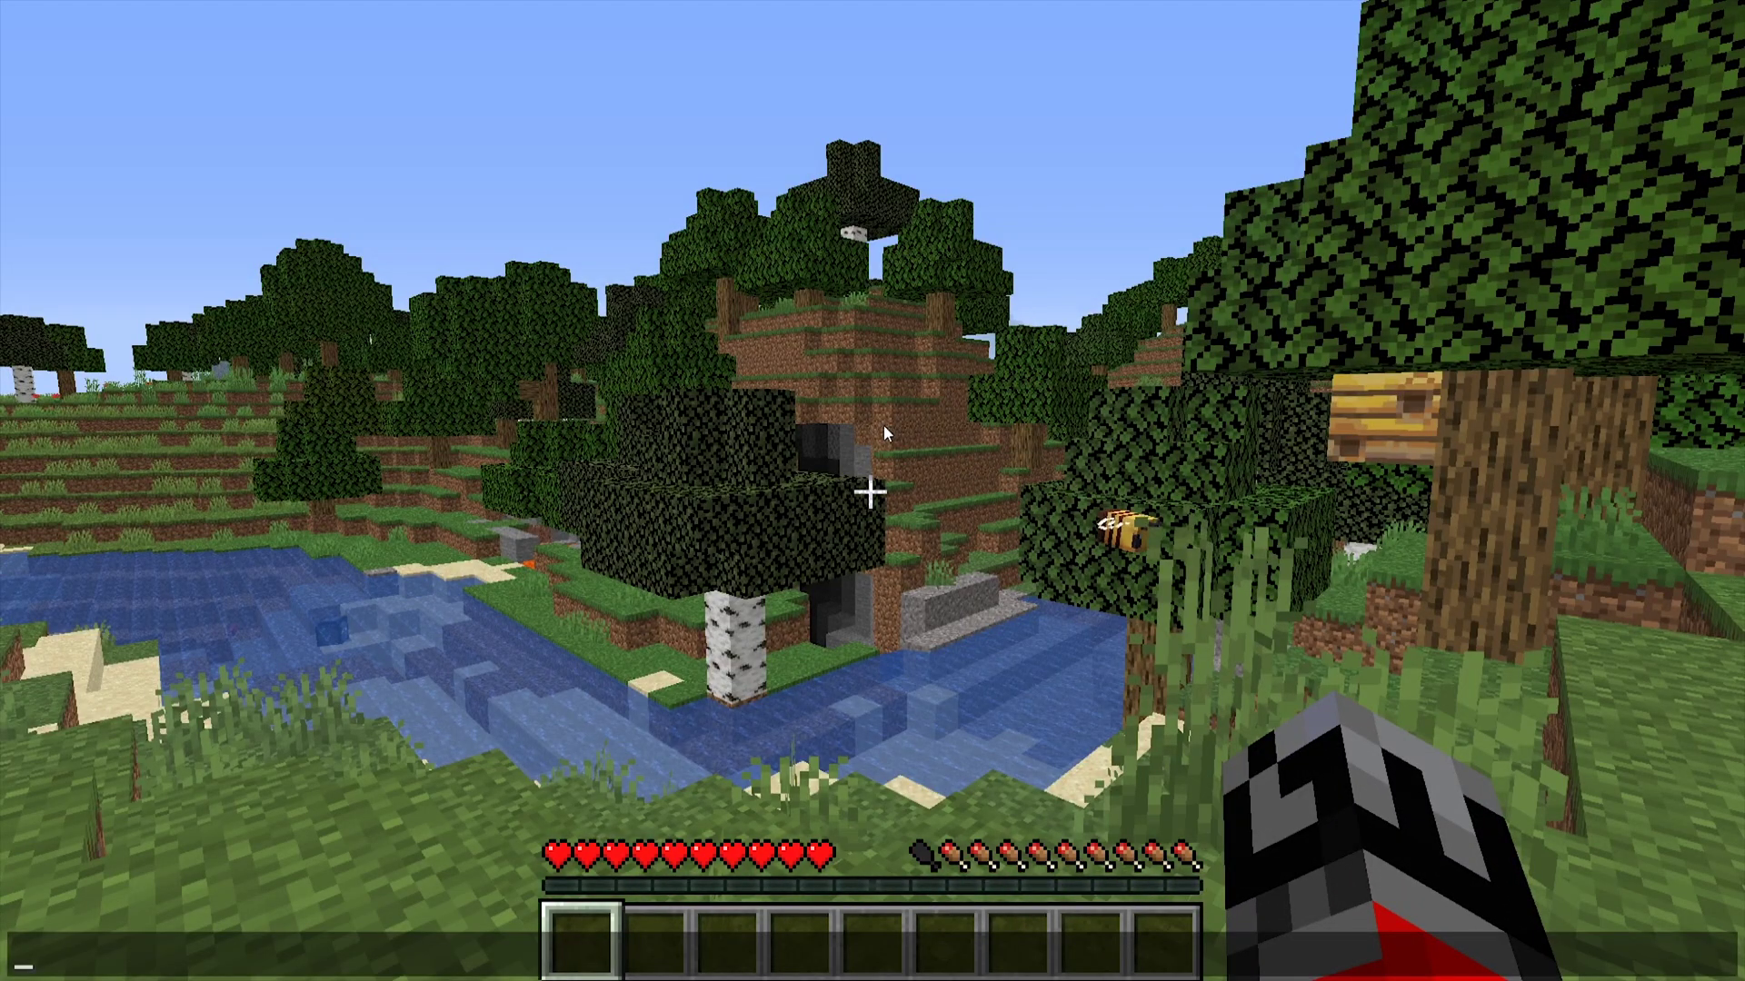
- Send the chat message 'hi'
type("hi")
key("Return")
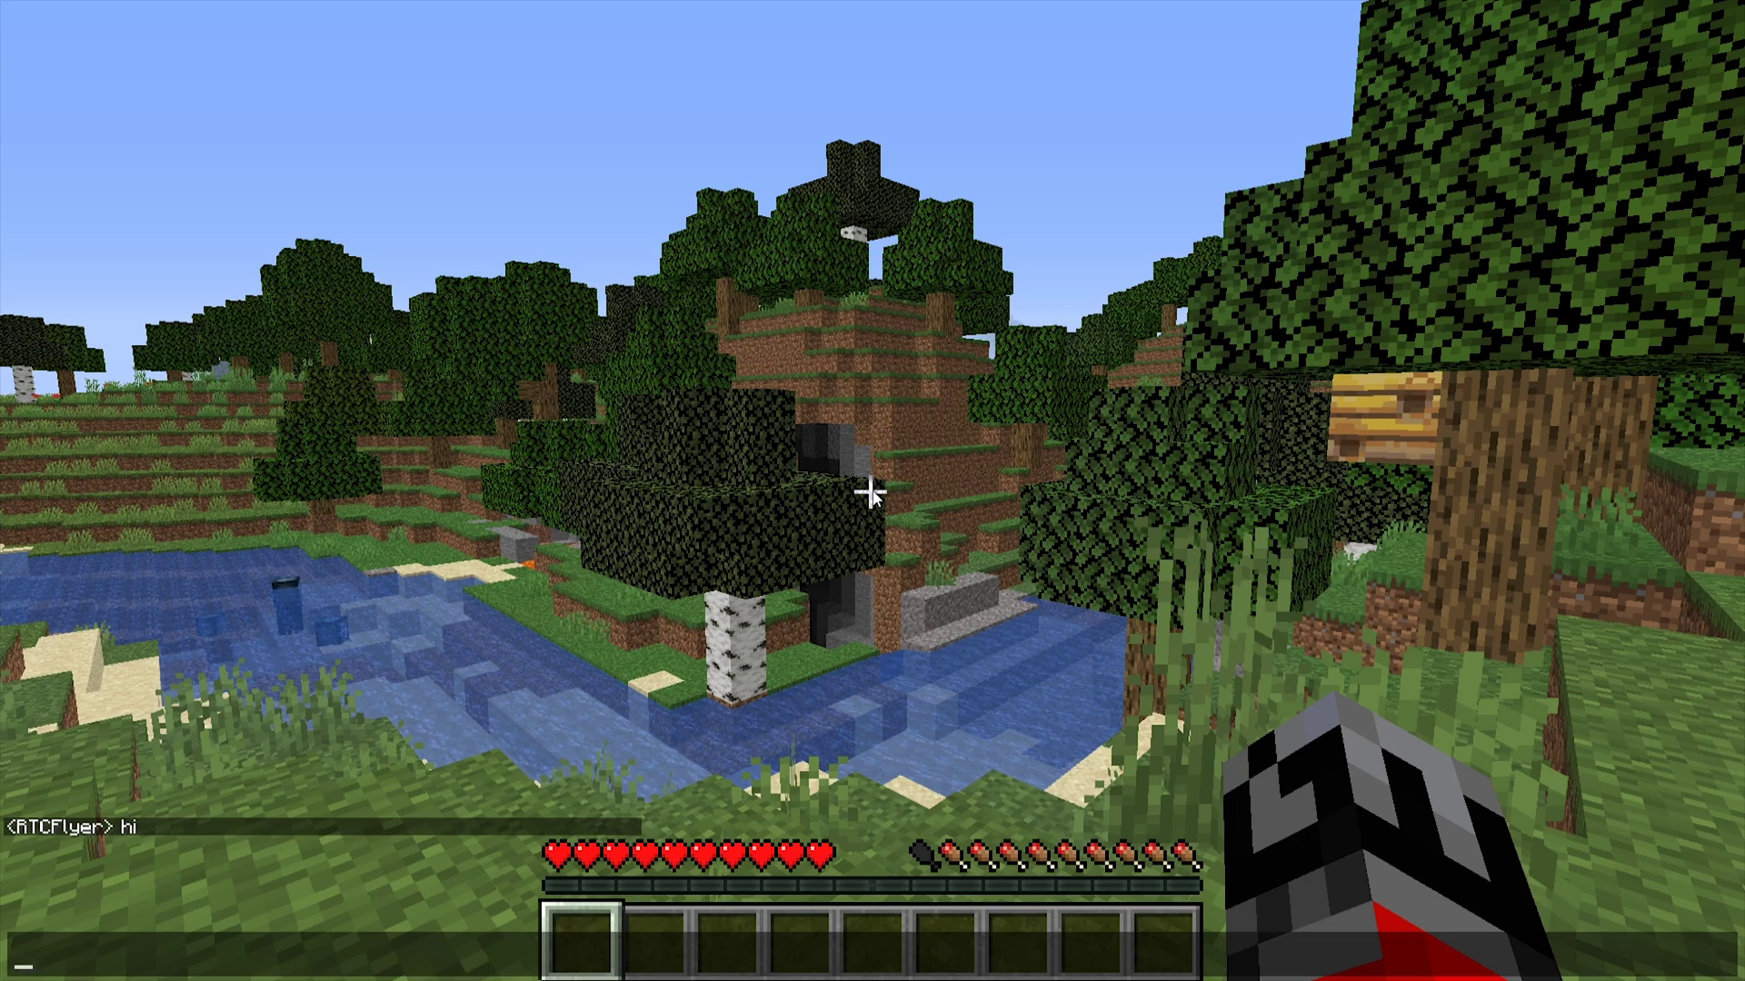
- Type /lp group admin meta addprefix 100 "&f[&bAdmin&f]" using Tab completion
type("/lp")
key("Tab")
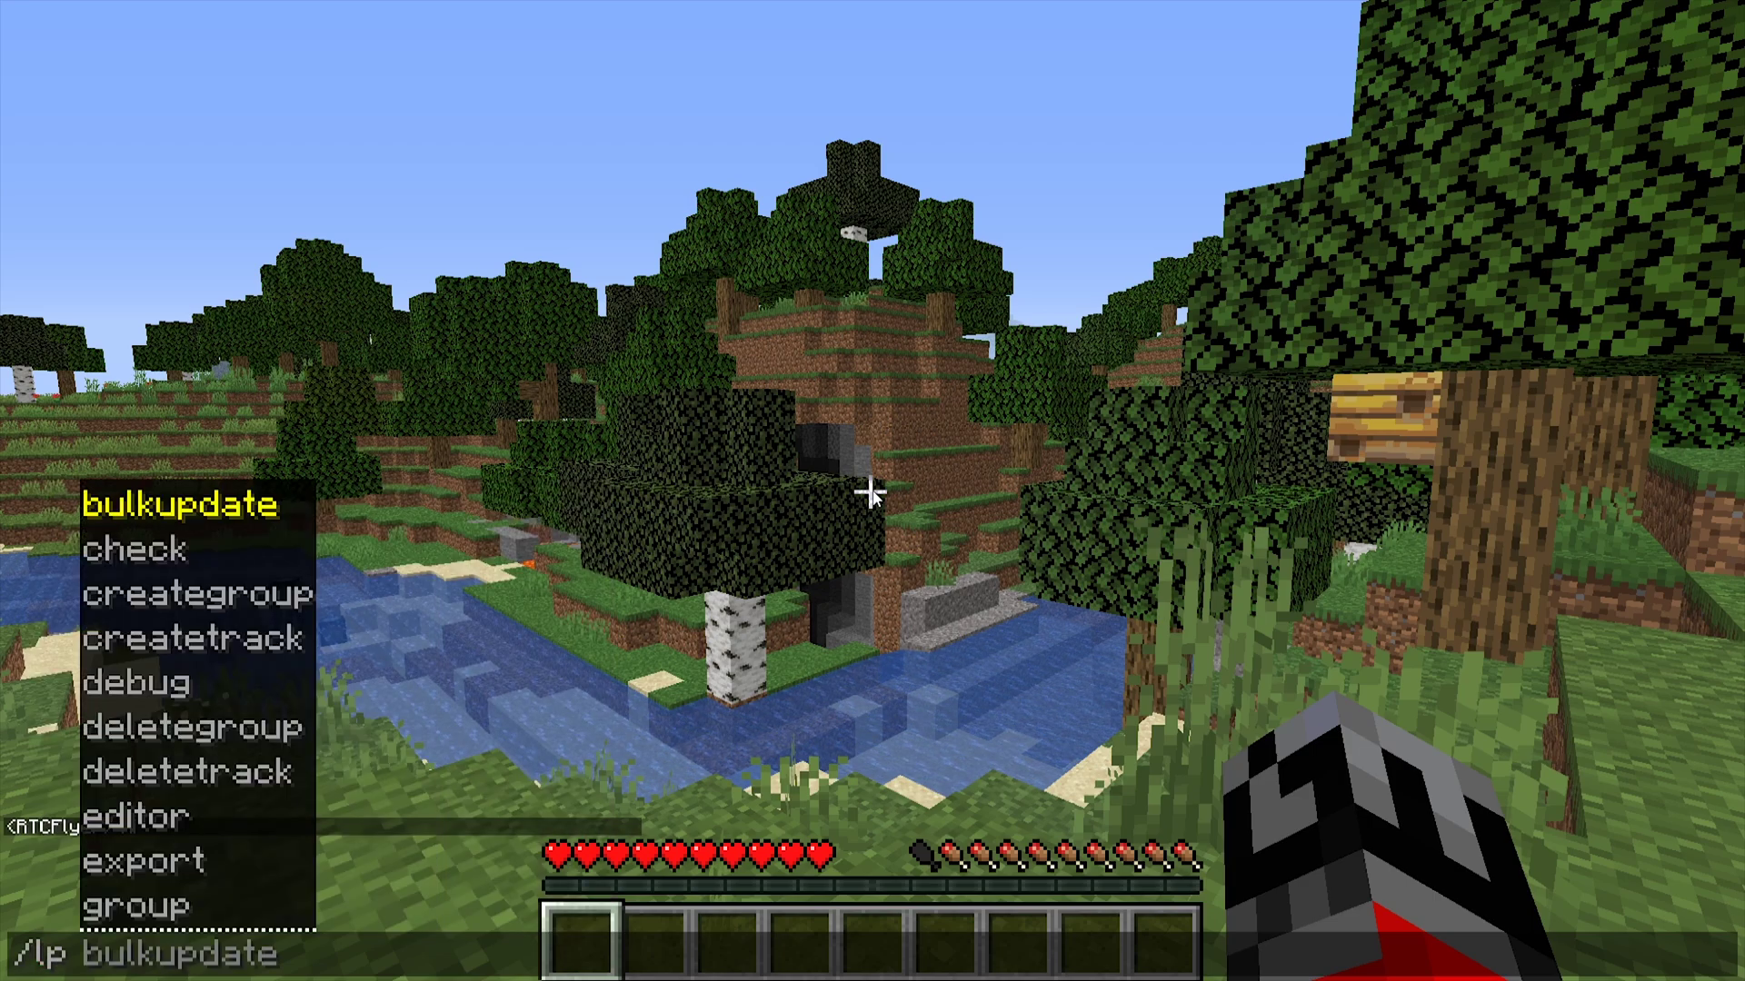
type("group ad")
key("Tab")
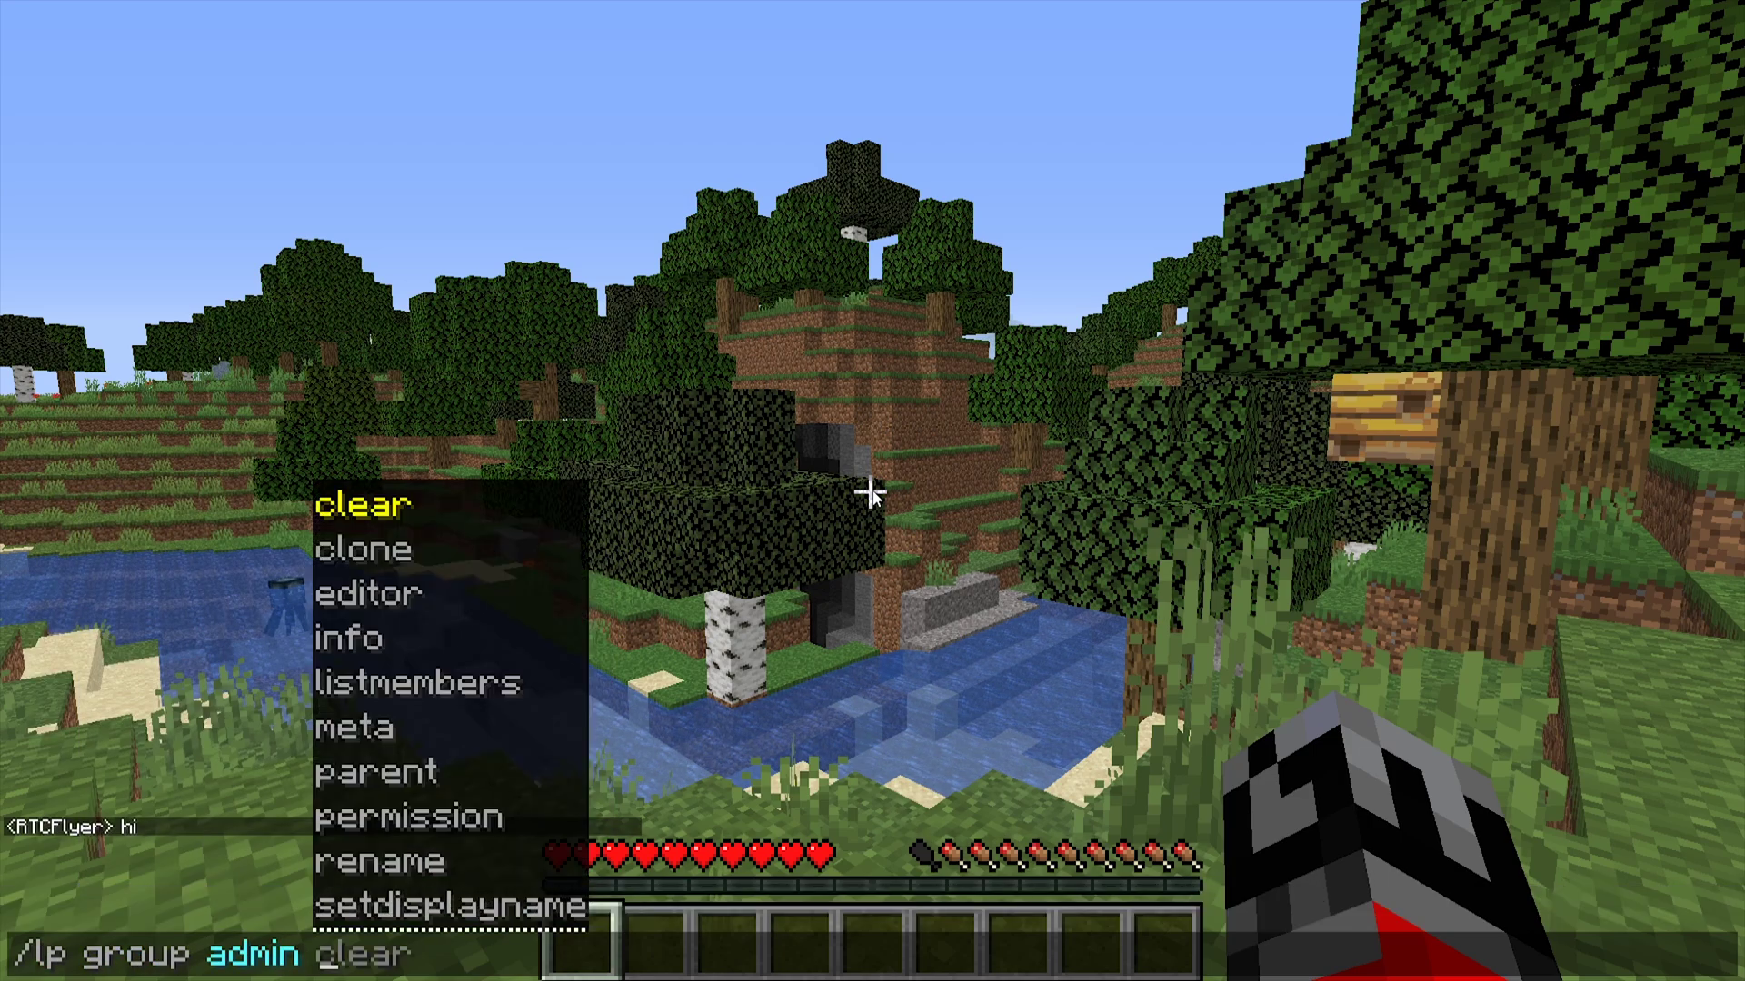
type("meta addpre")
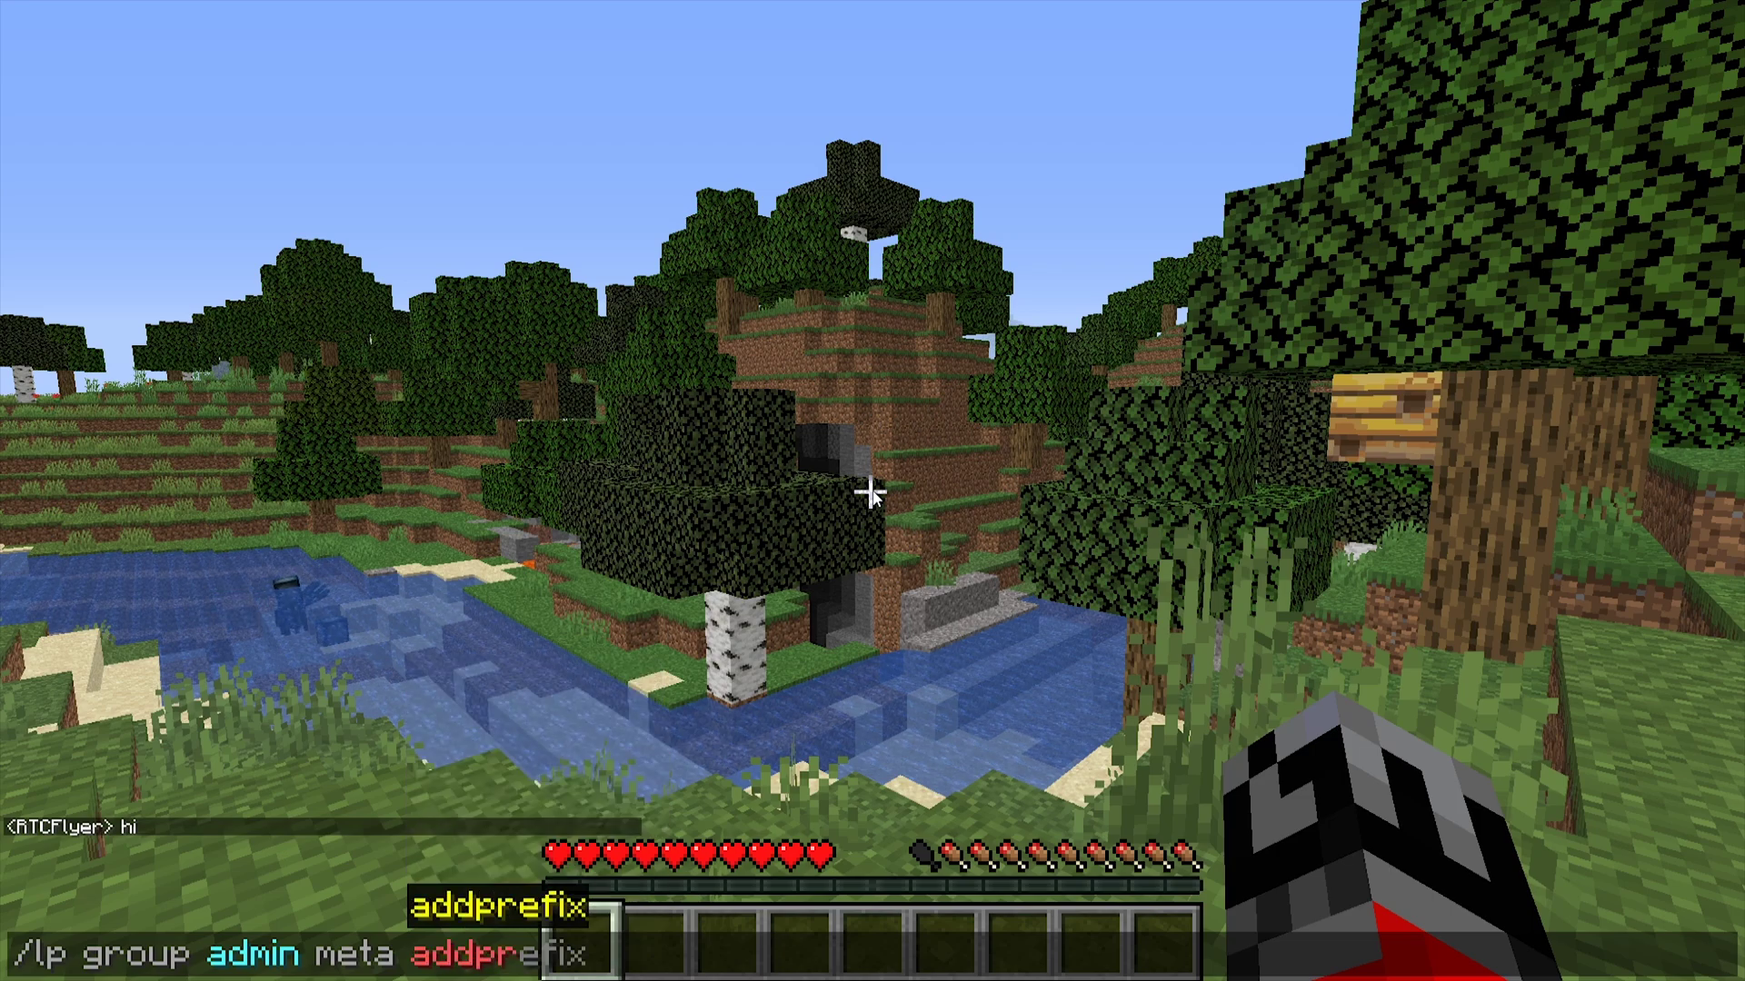
key("Tab")
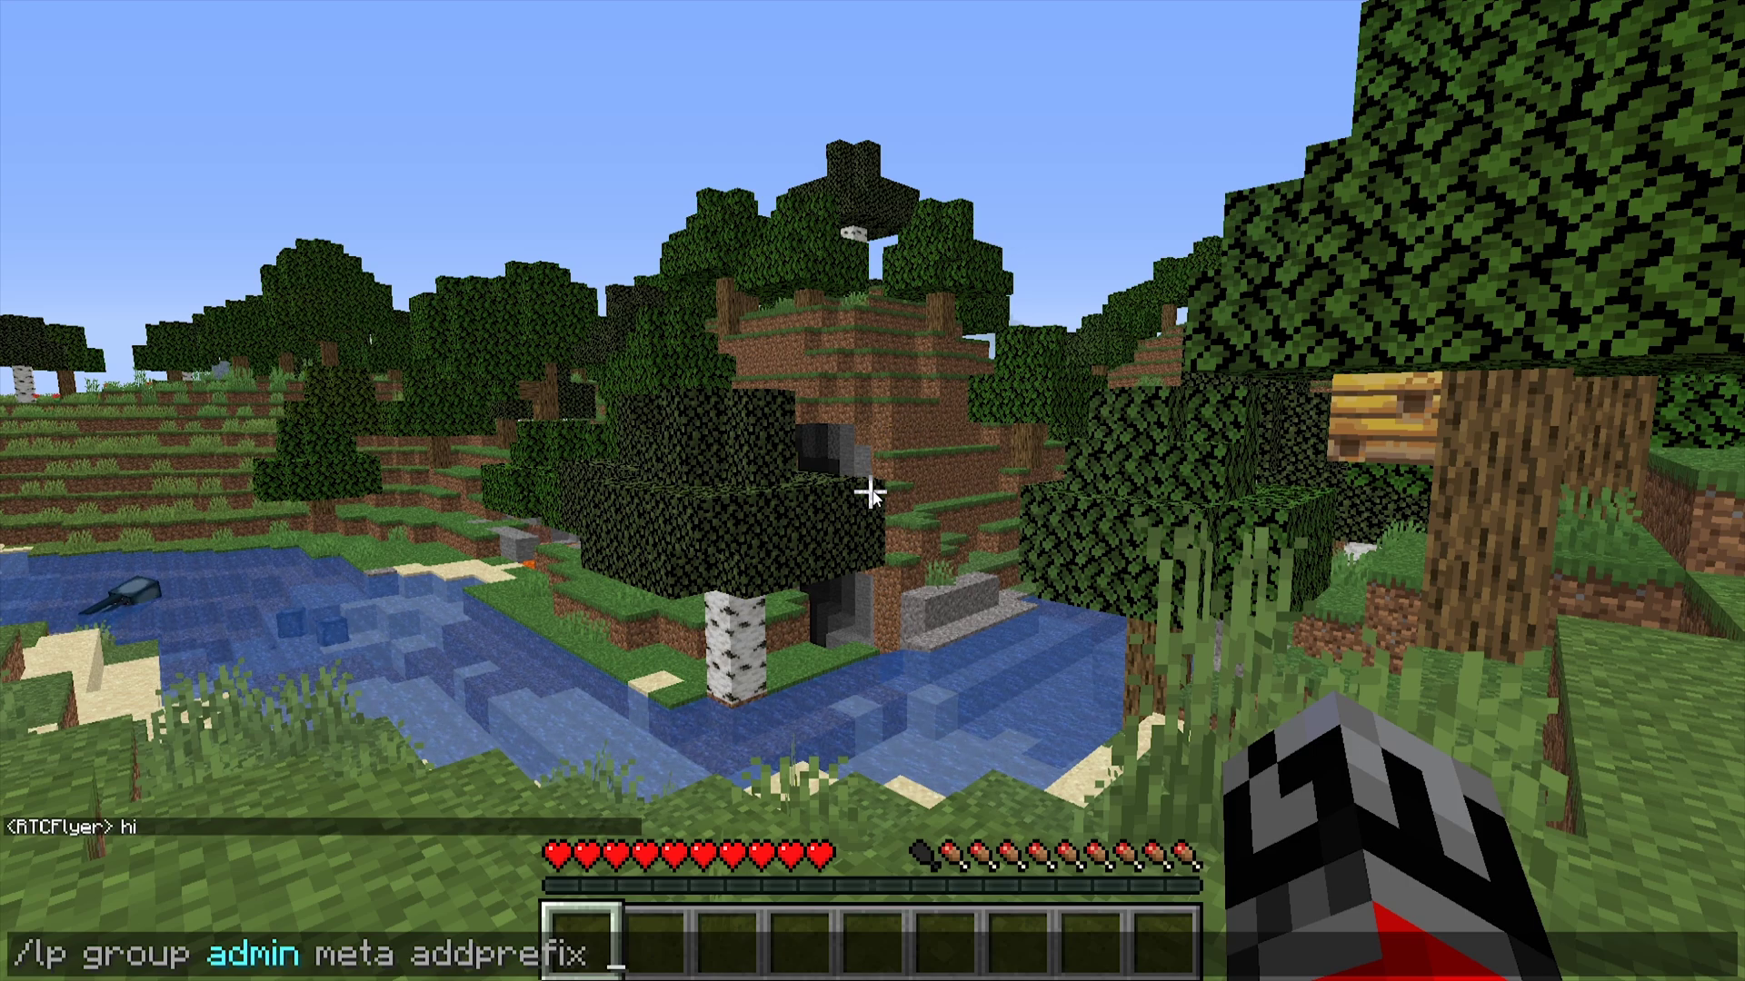
type("100")
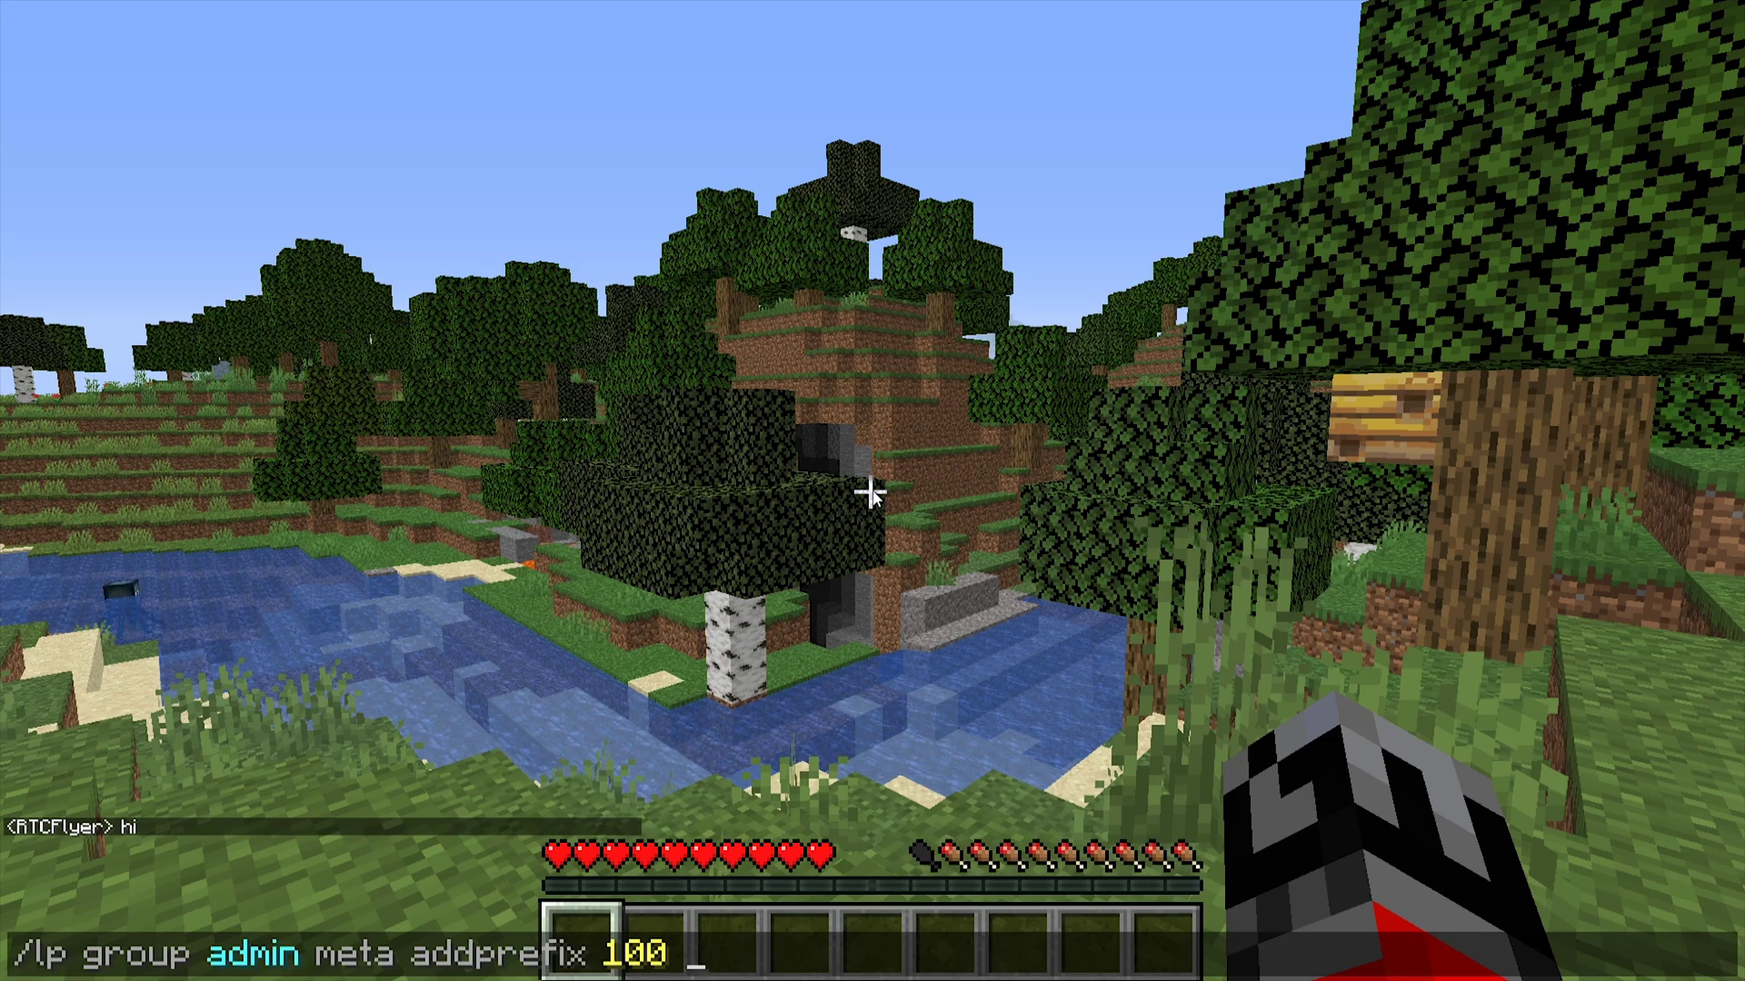
type("&f[")
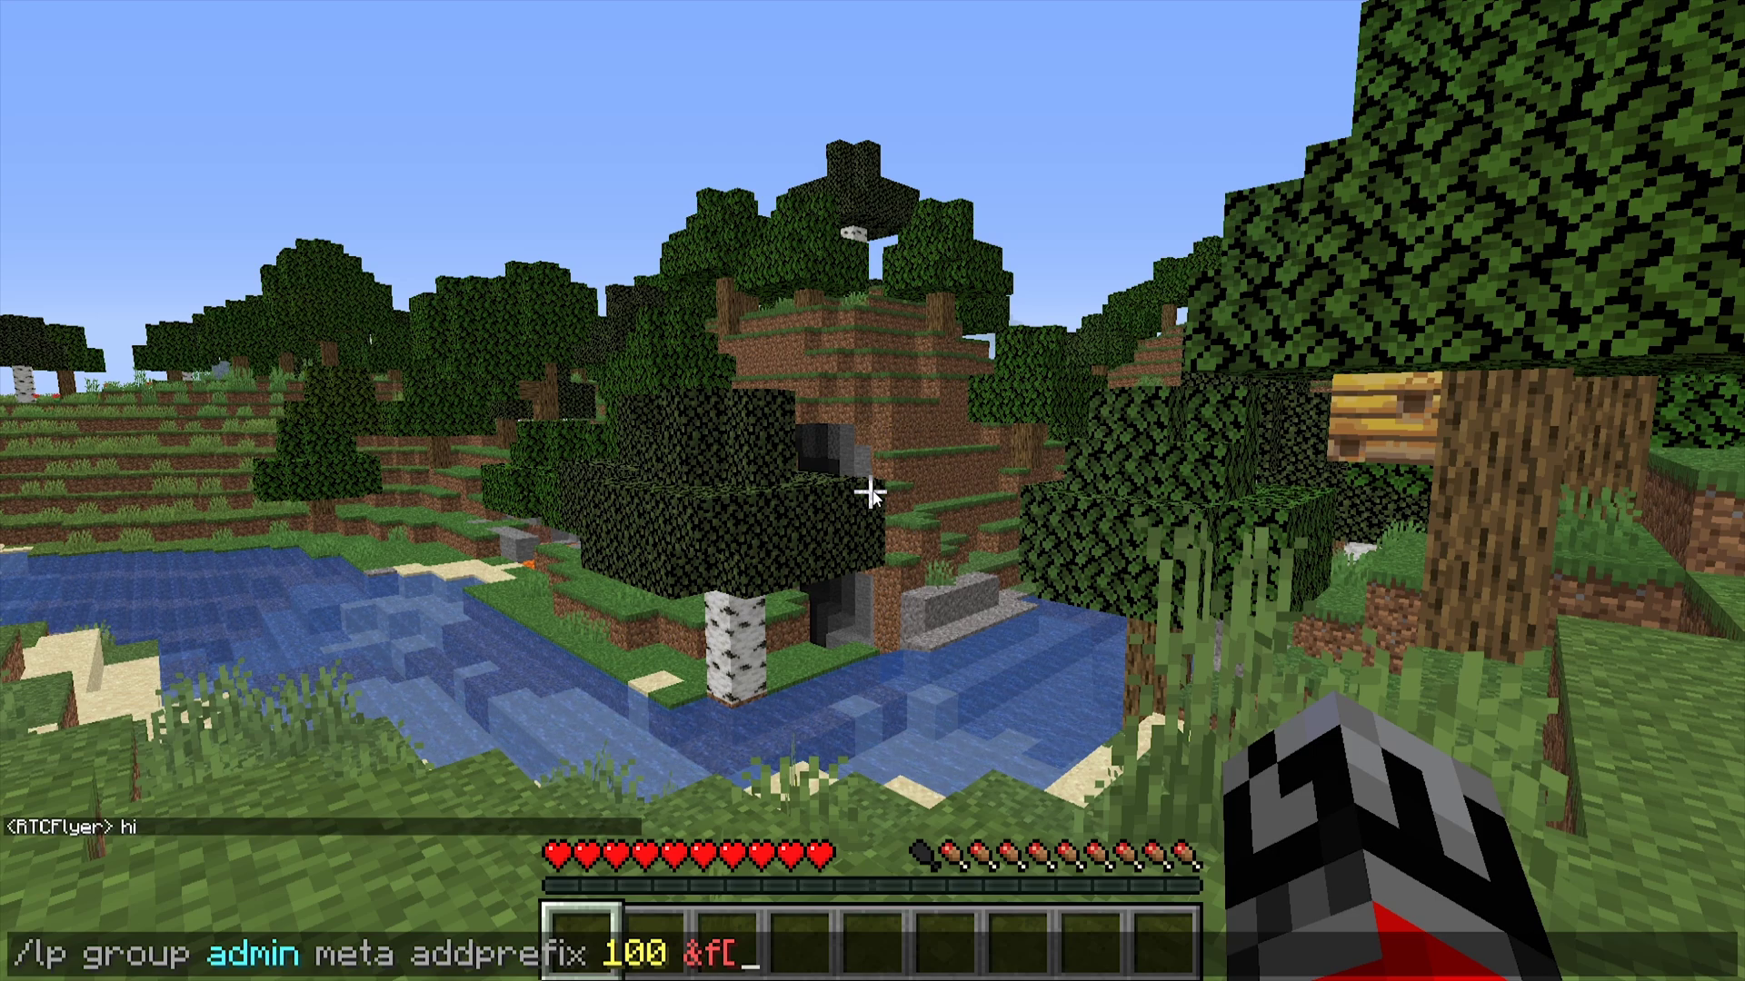
type("&bAdmin&f")
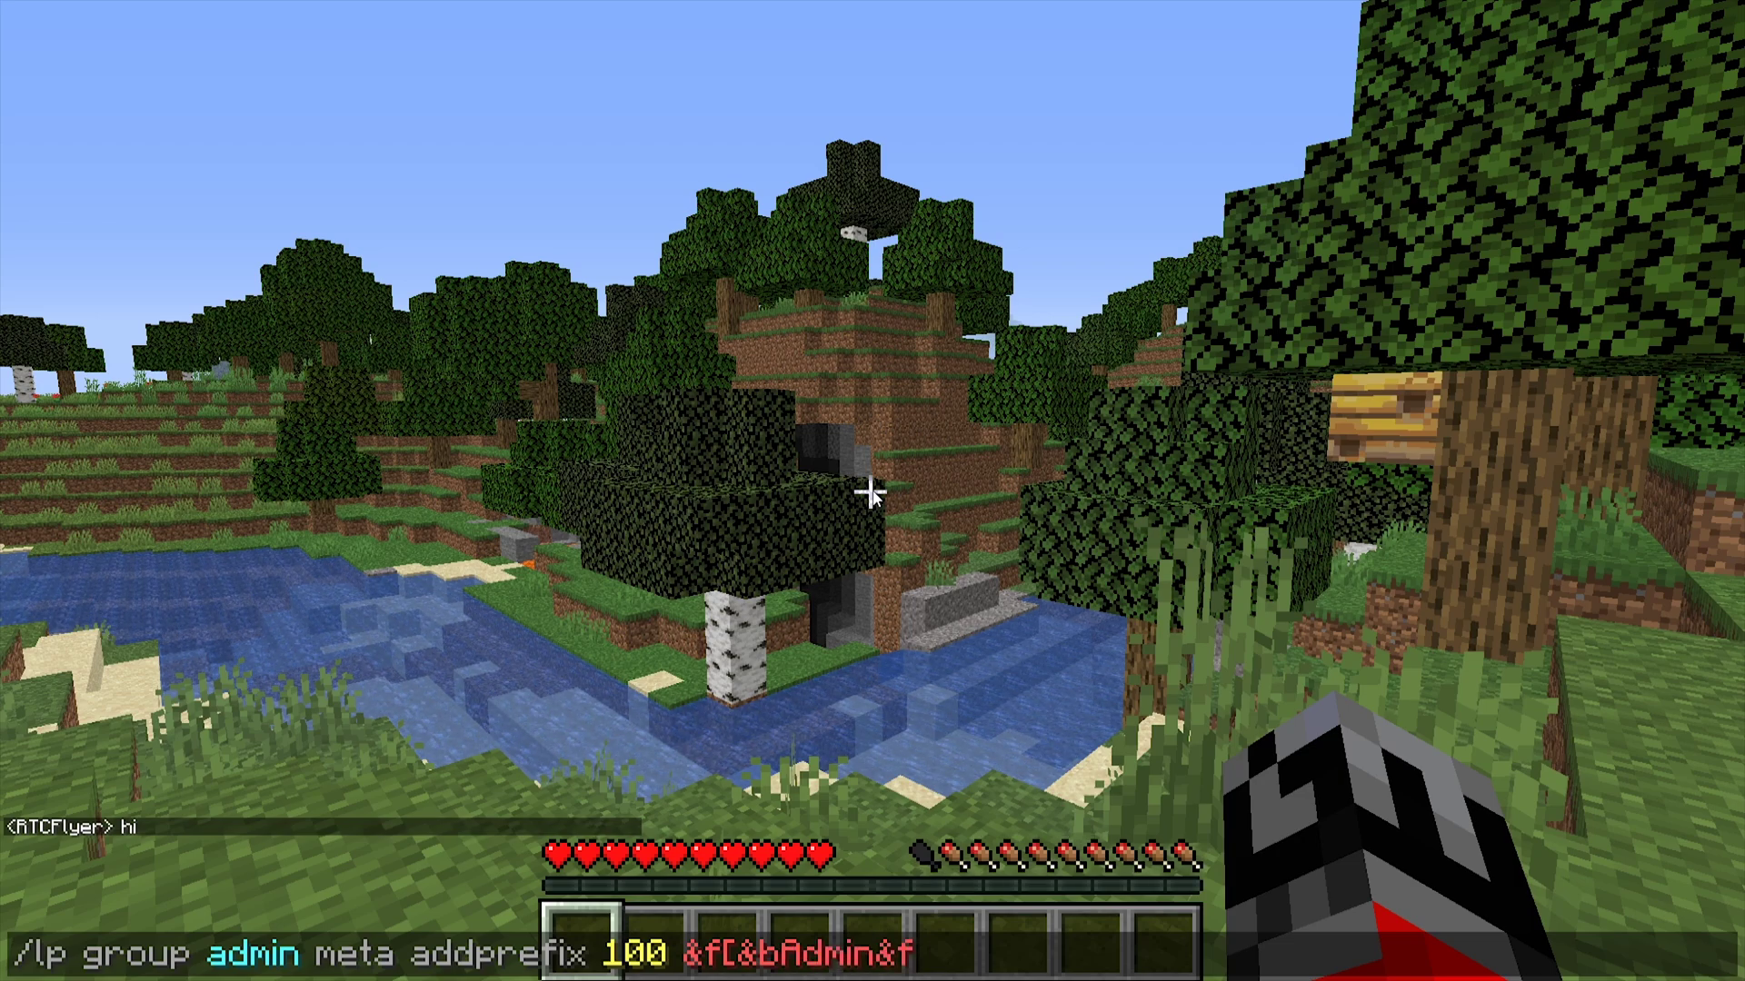
type("]")
- Send the addprefix command, then post 'hi' to check the [Admin] prefix shows
key("Return")
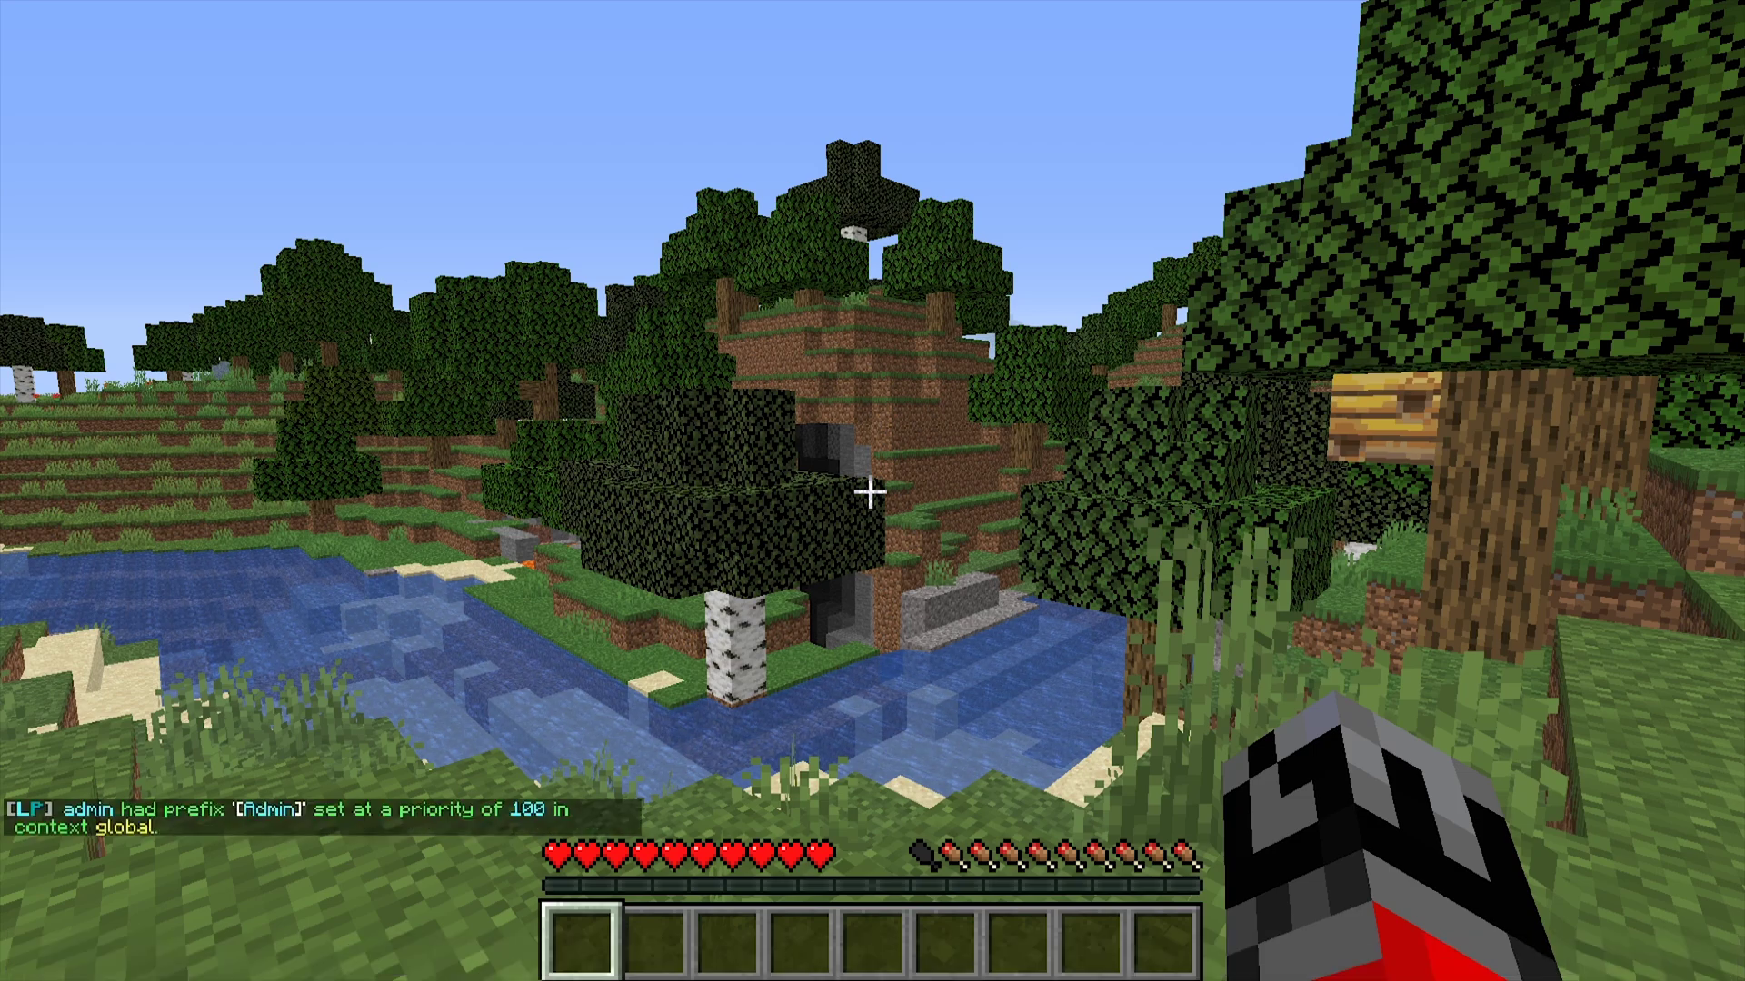
key("t")
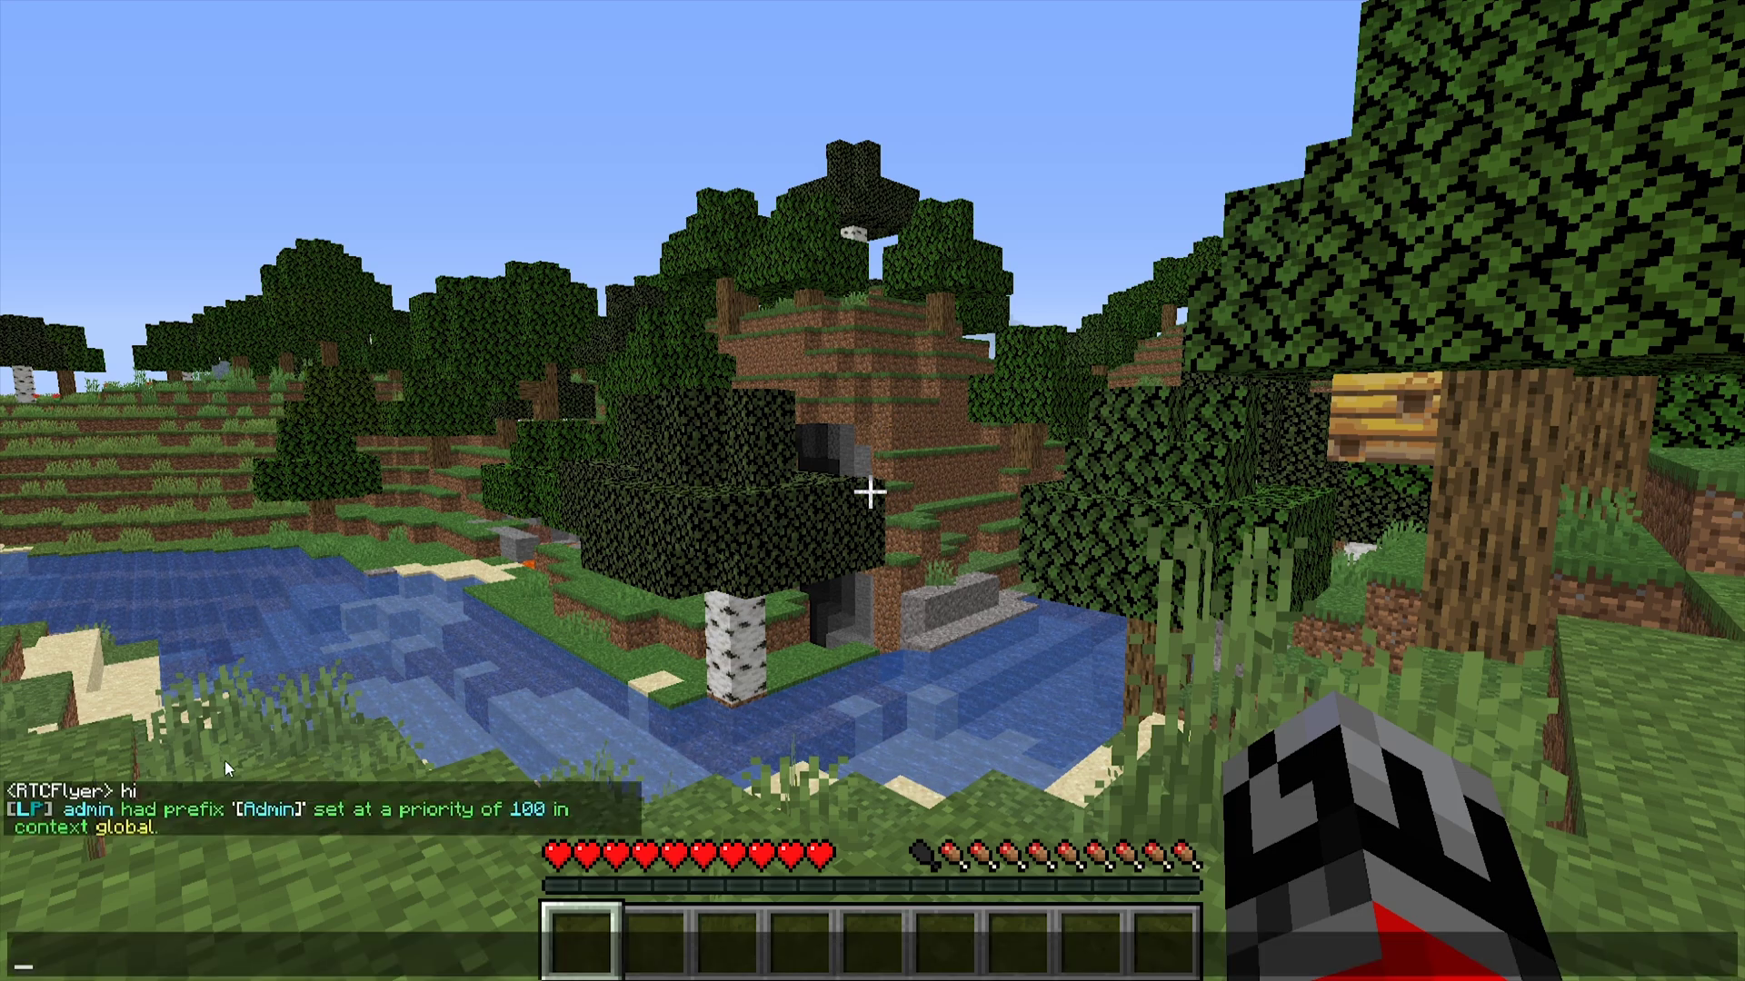
mouse_move(303, 816)
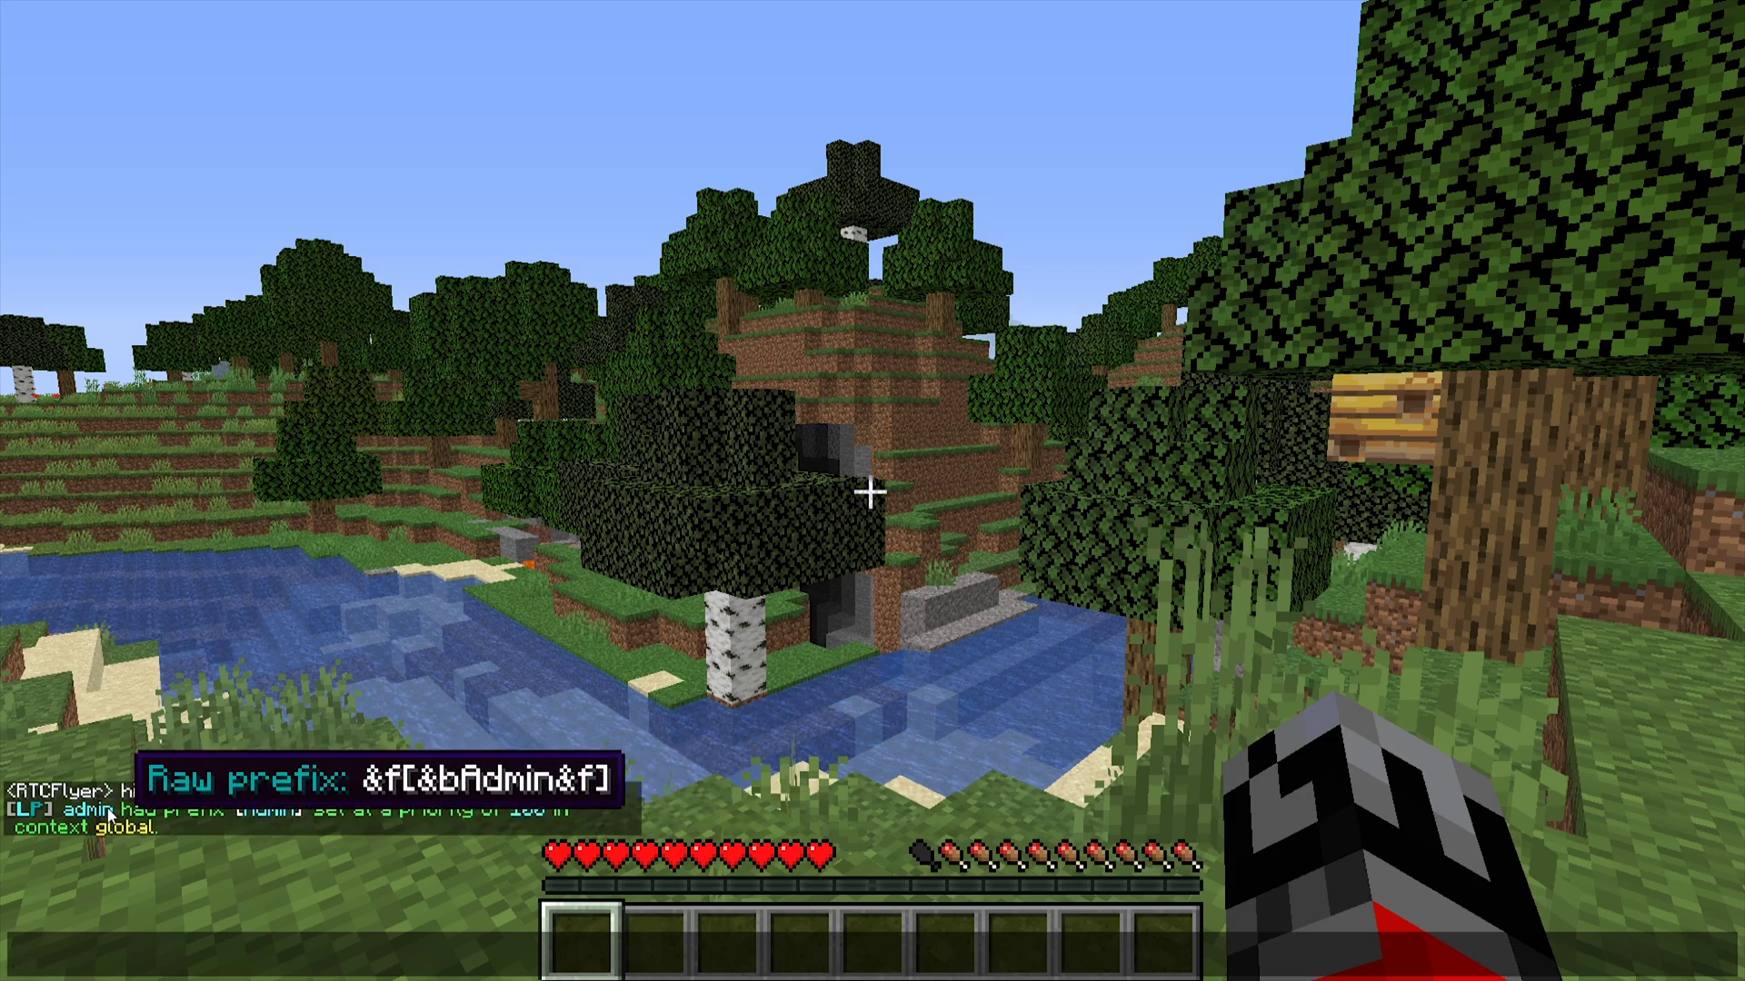
type("hi")
key("Return")
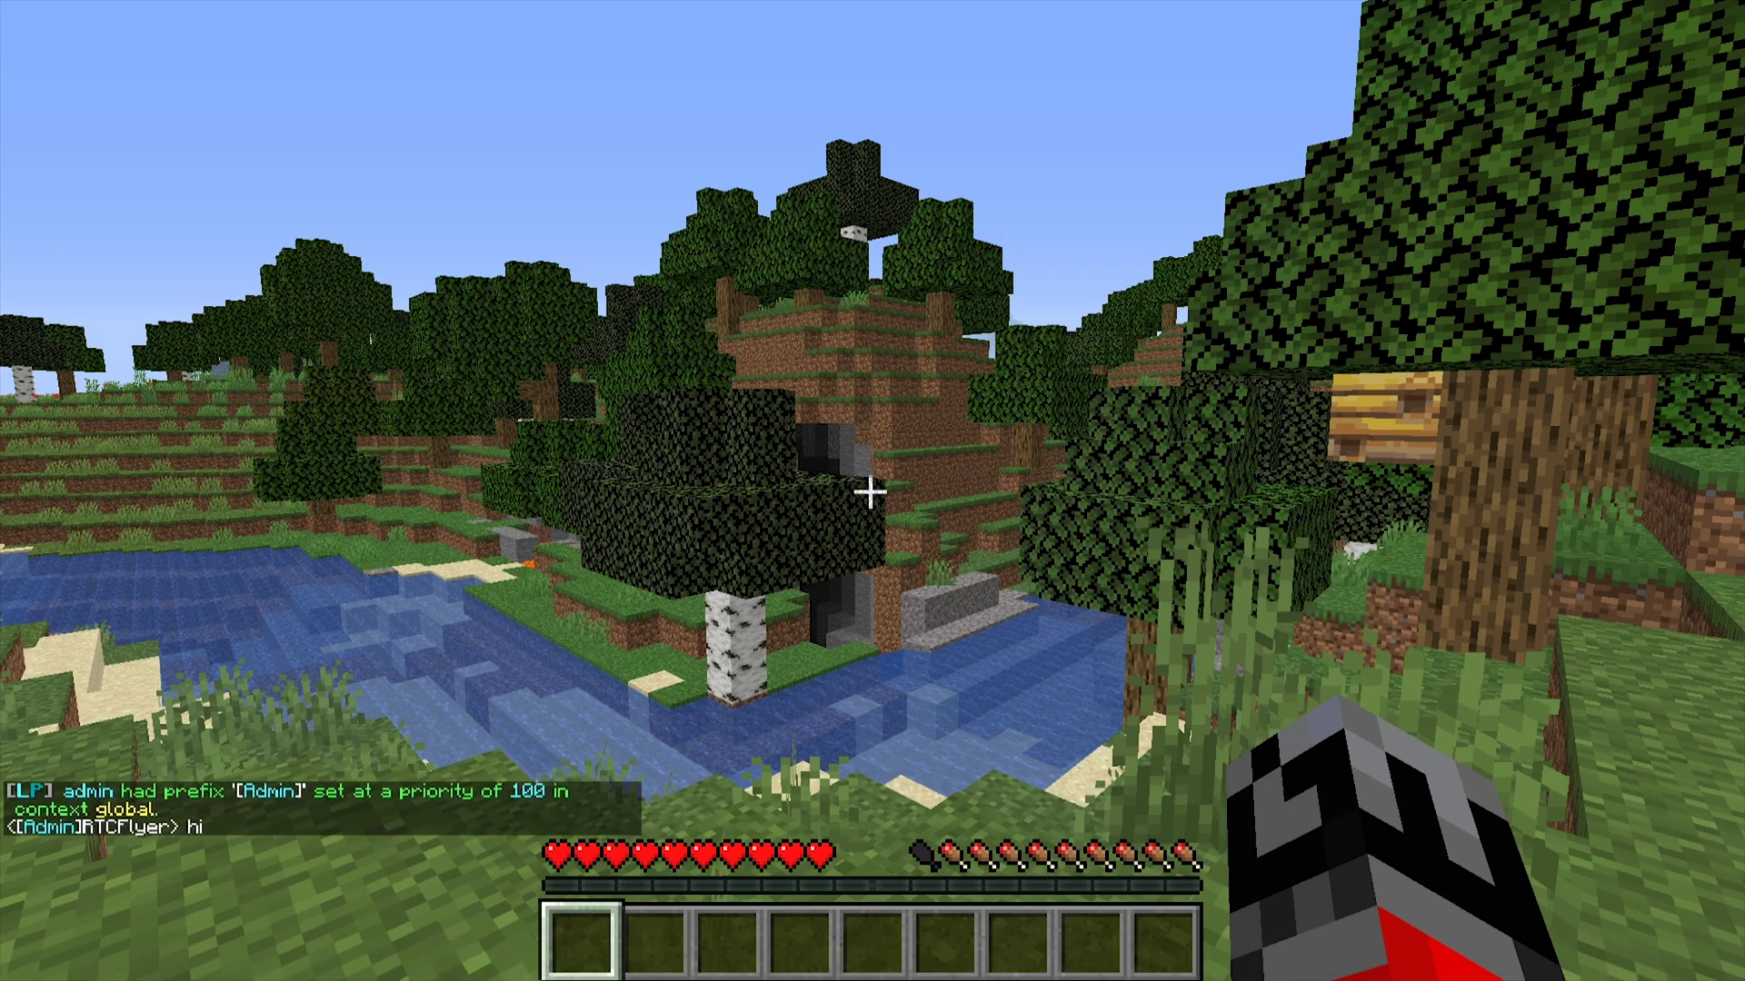
key("s")
key("t")
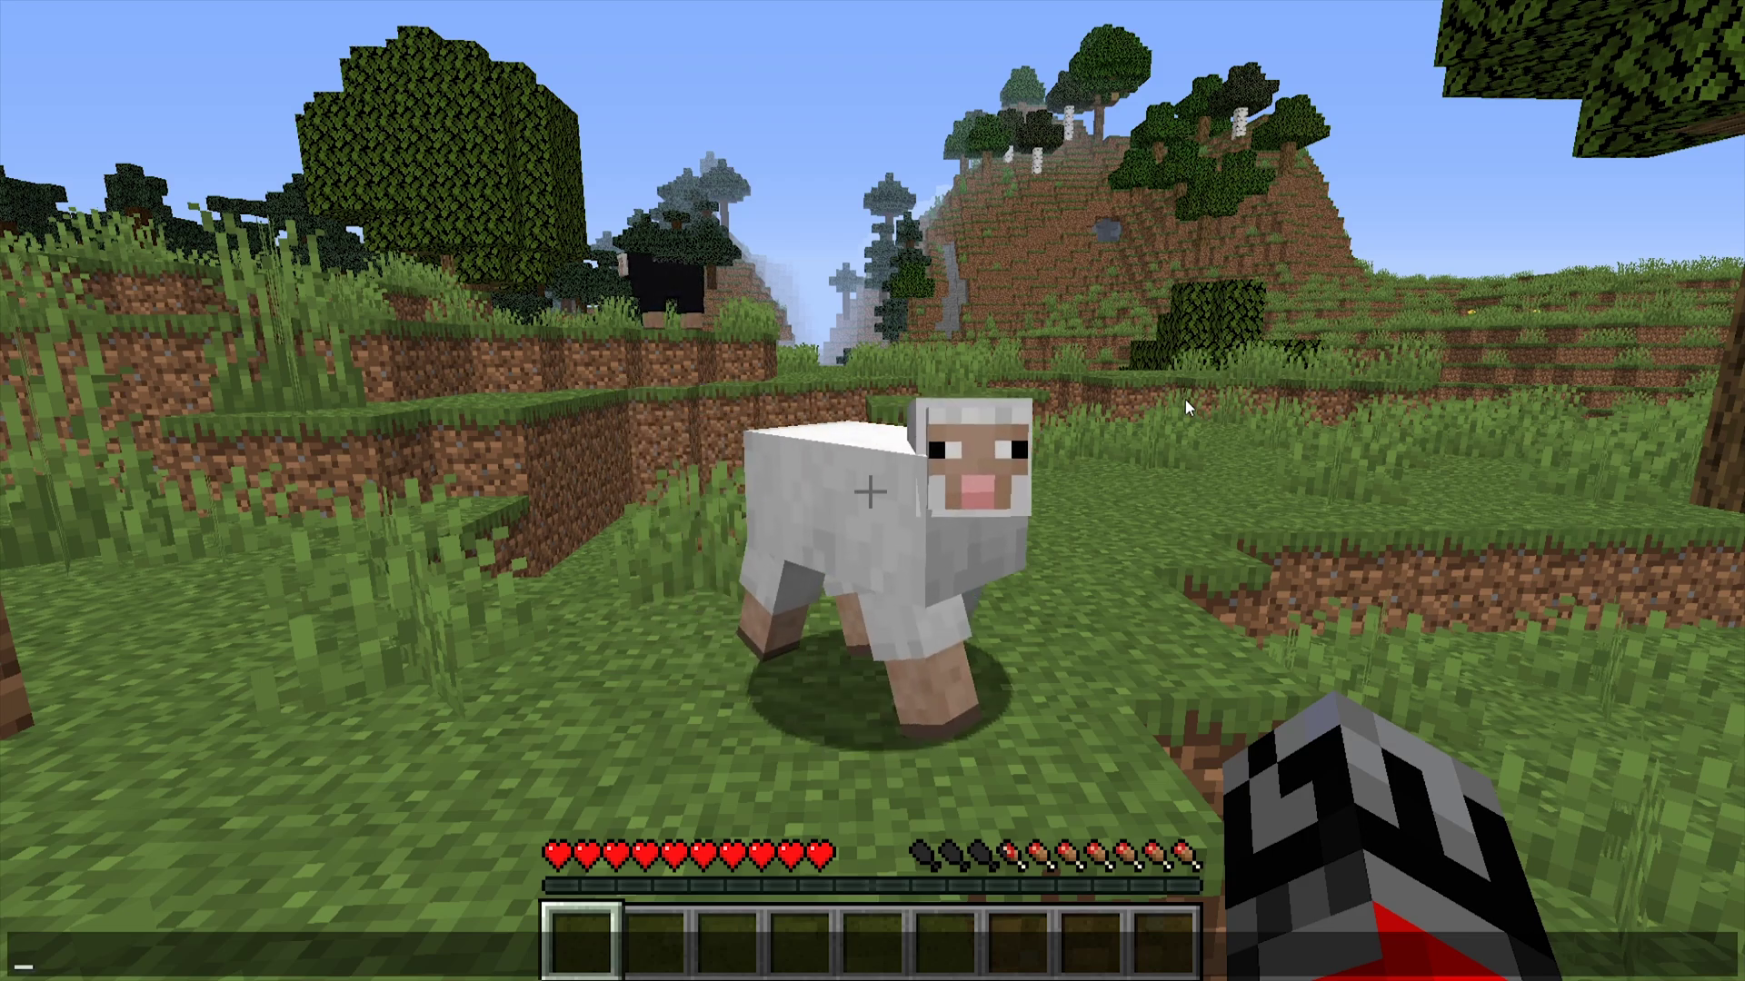
- Run /lp group default listmembers to list the default group's members
type("/lp ")
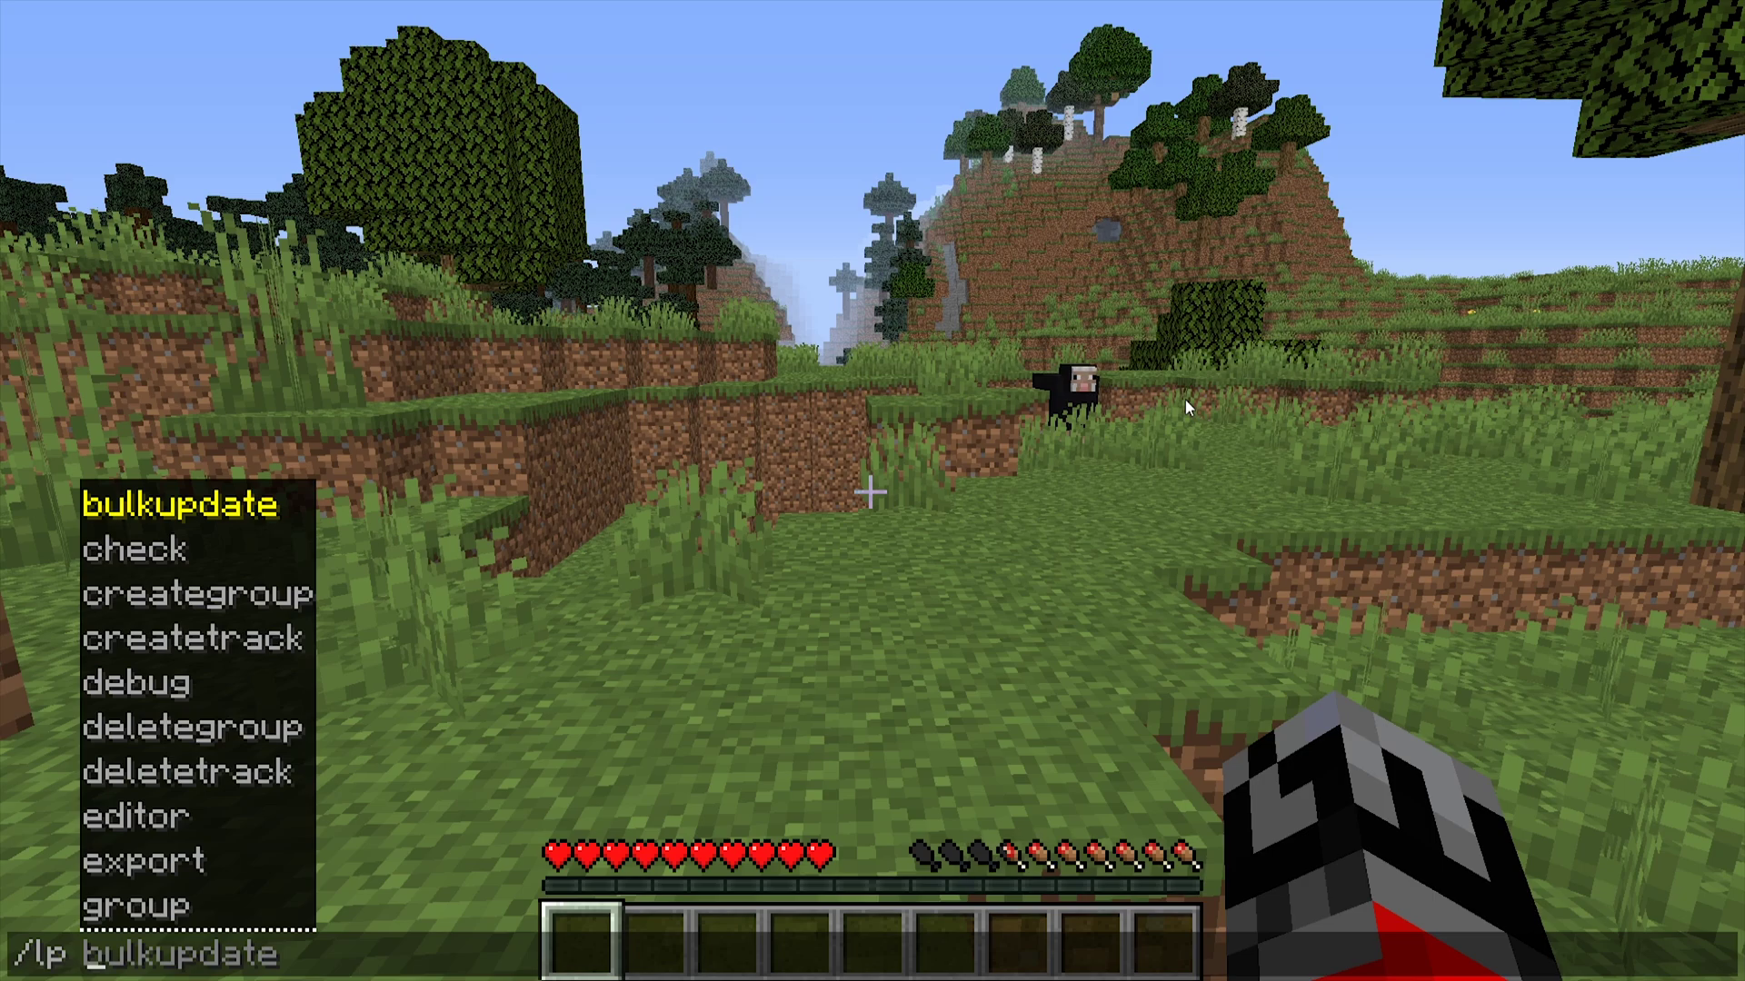
type("group ")
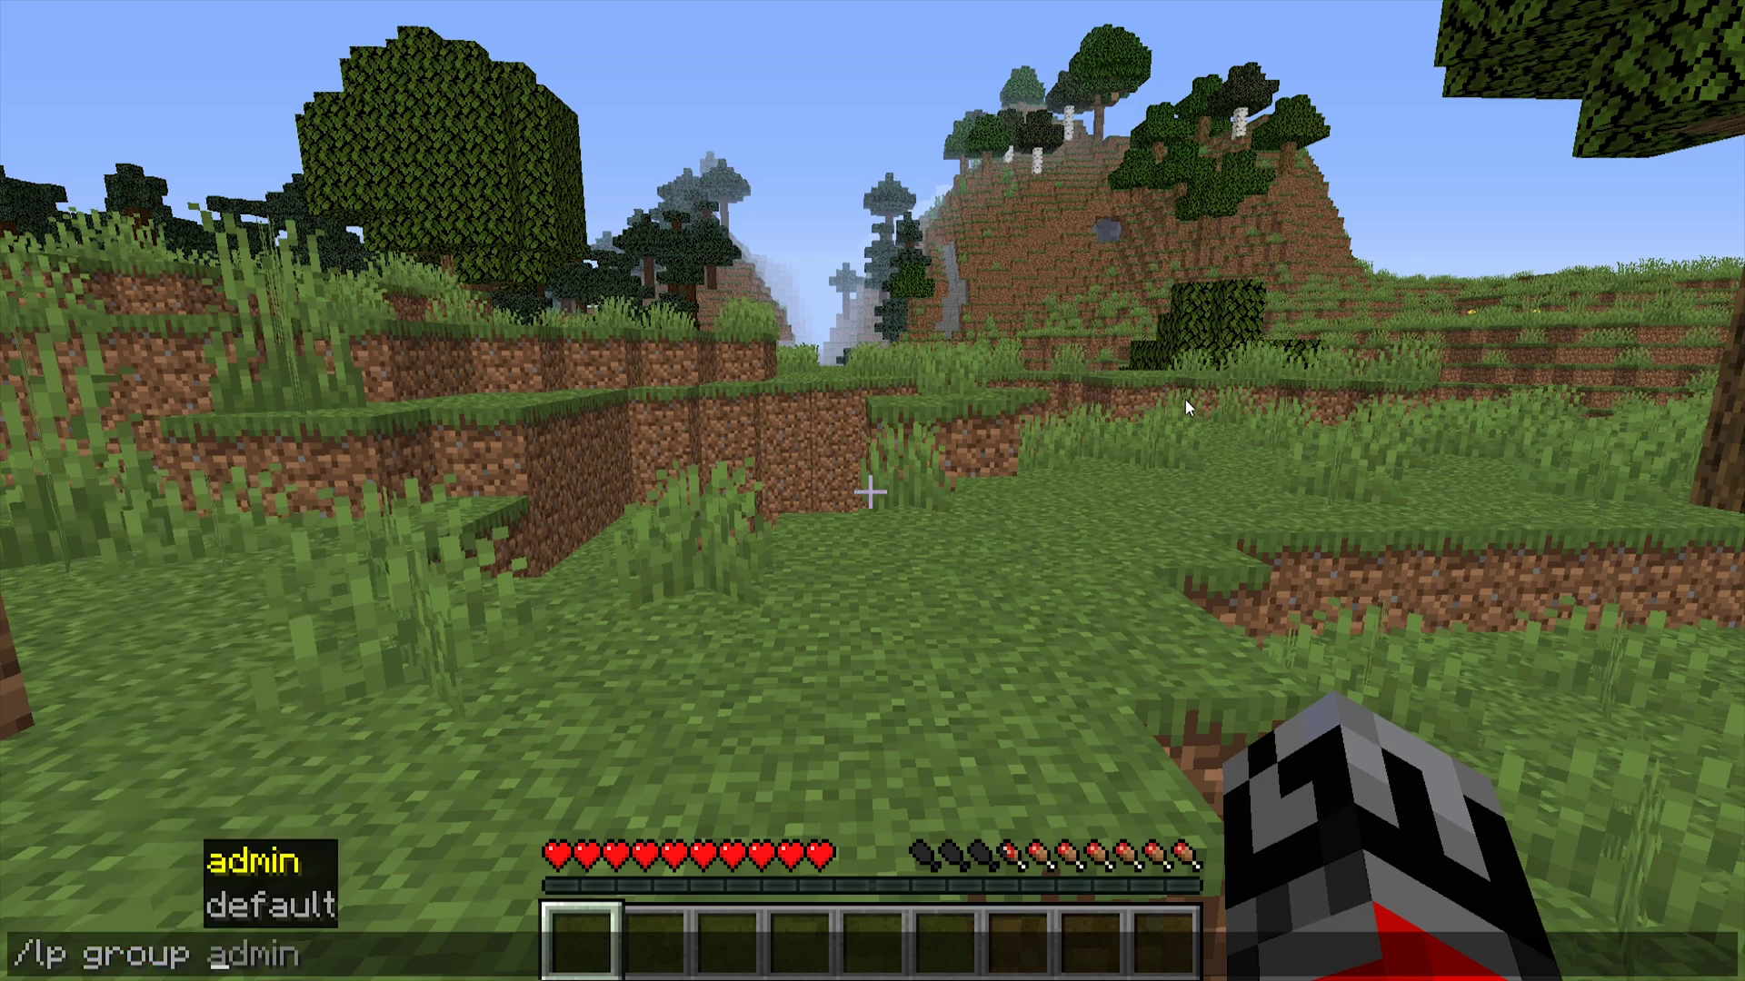
type("default ")
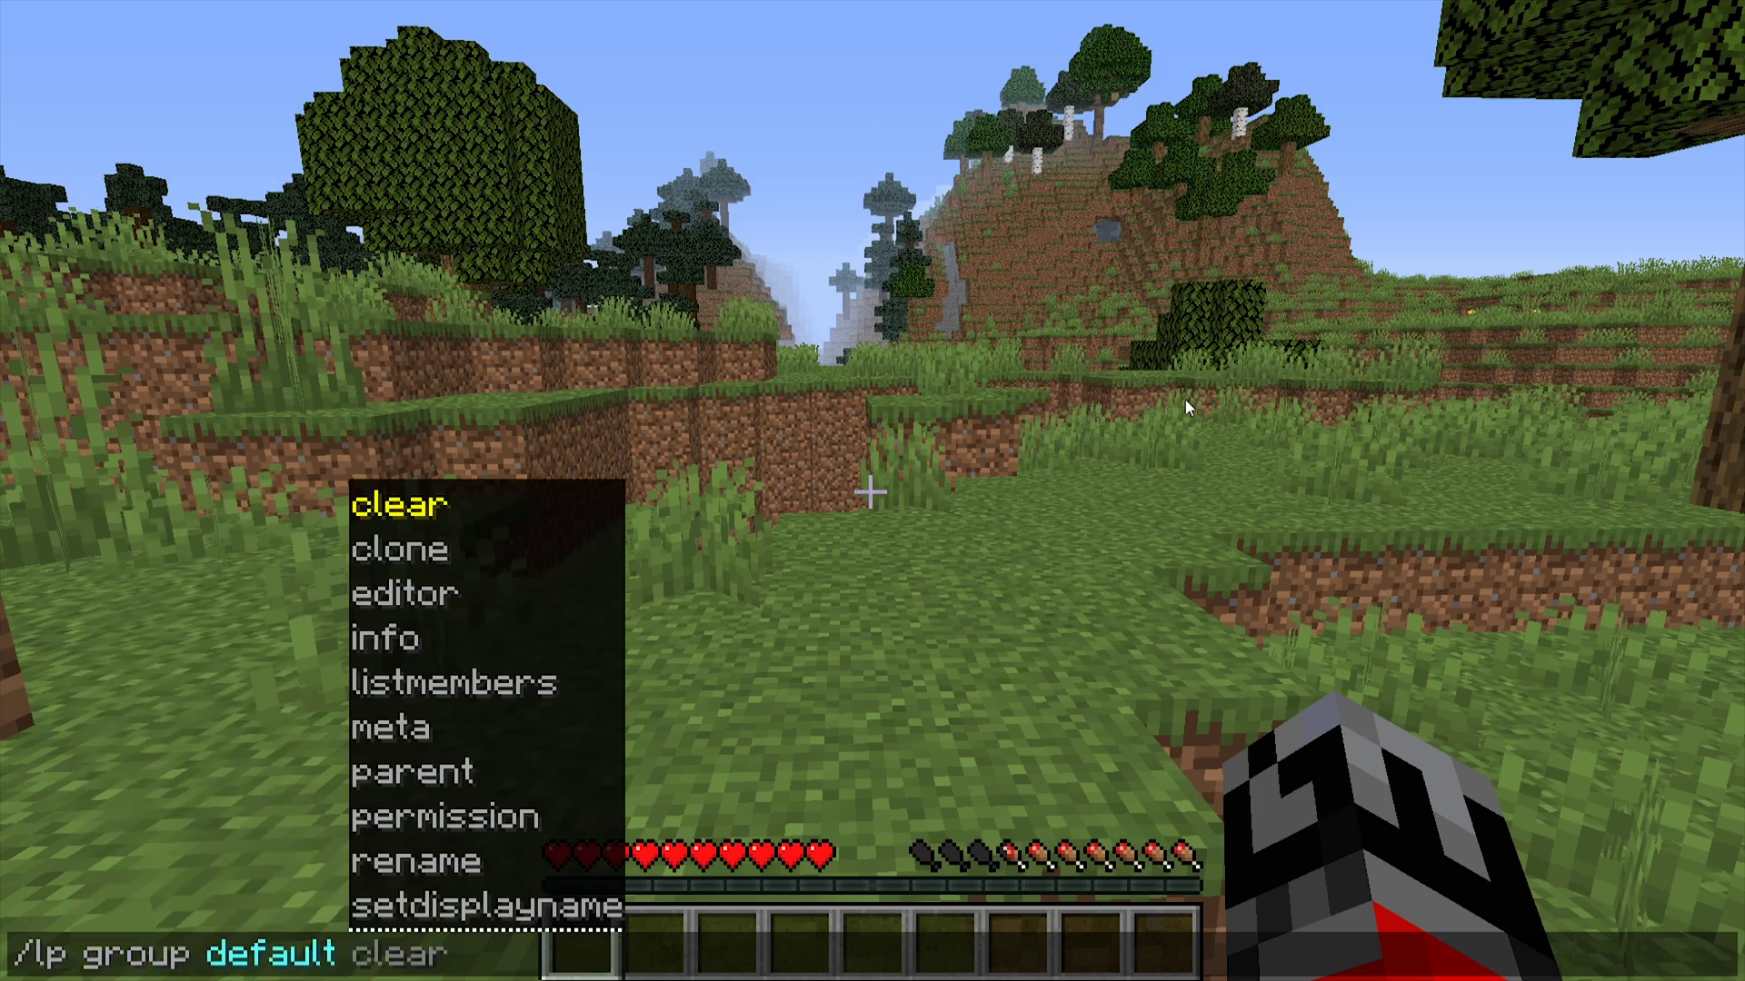
type("listmem")
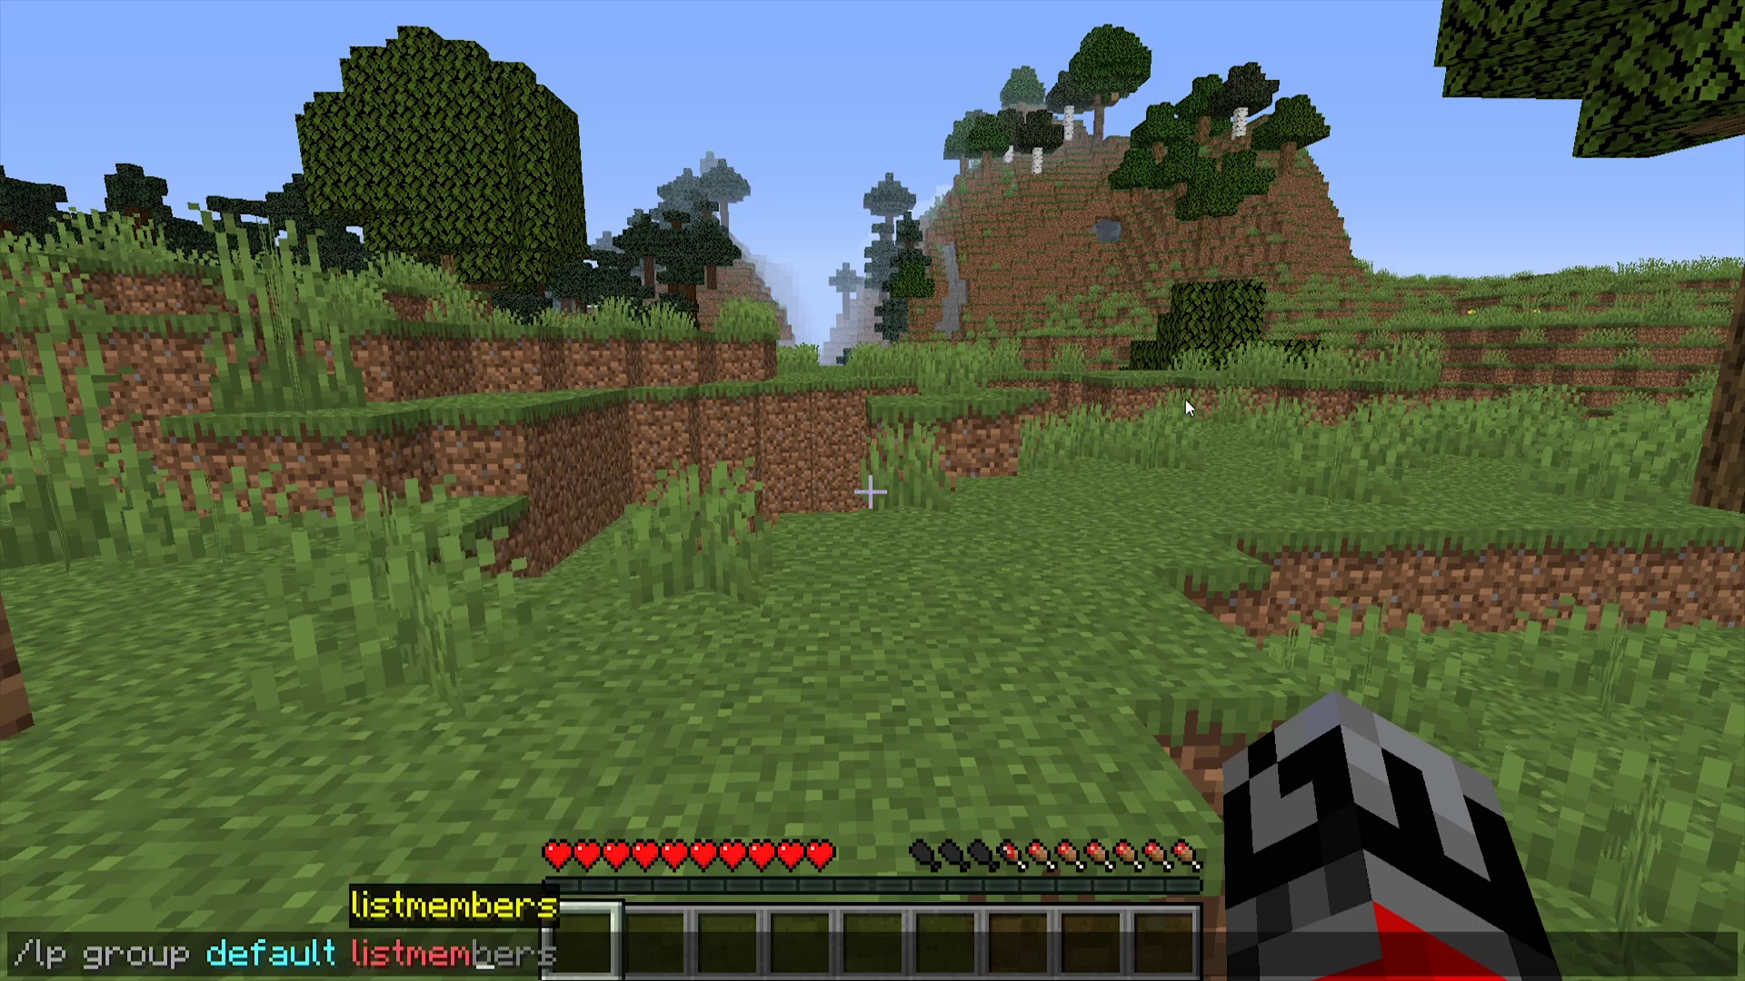
type("bers")
key("Return")
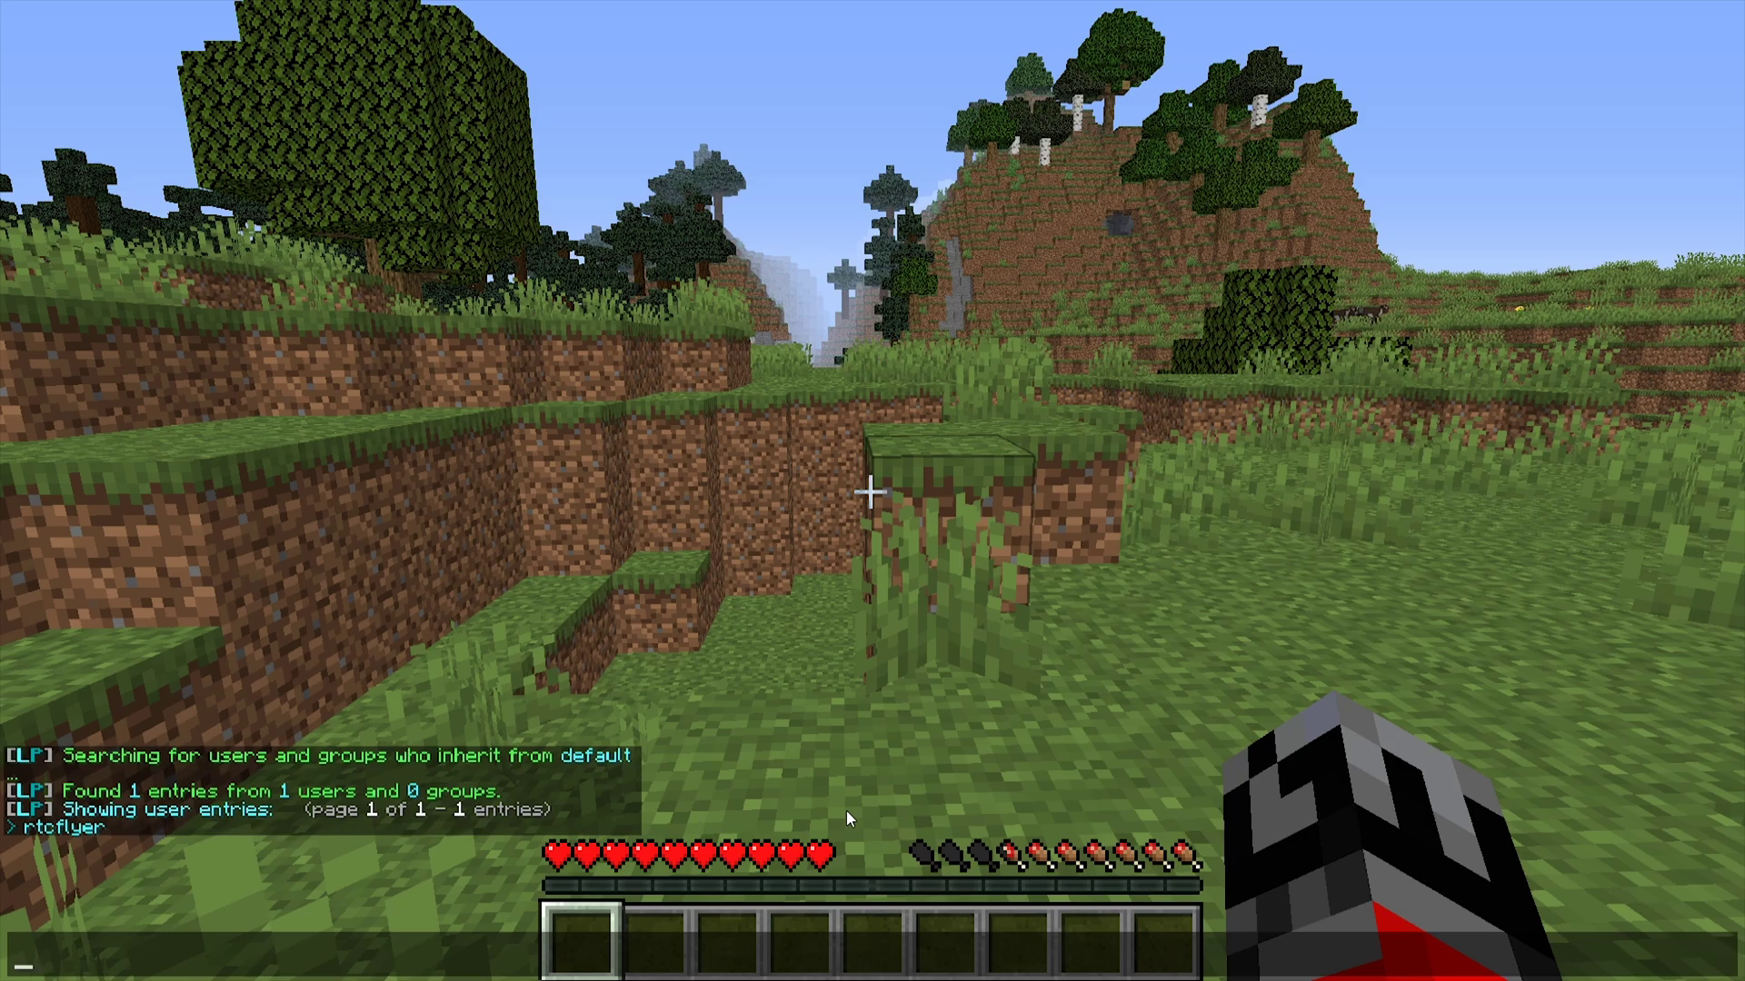
- Run /lp group default permission set essentials.rules true in chat
type("/lp ")
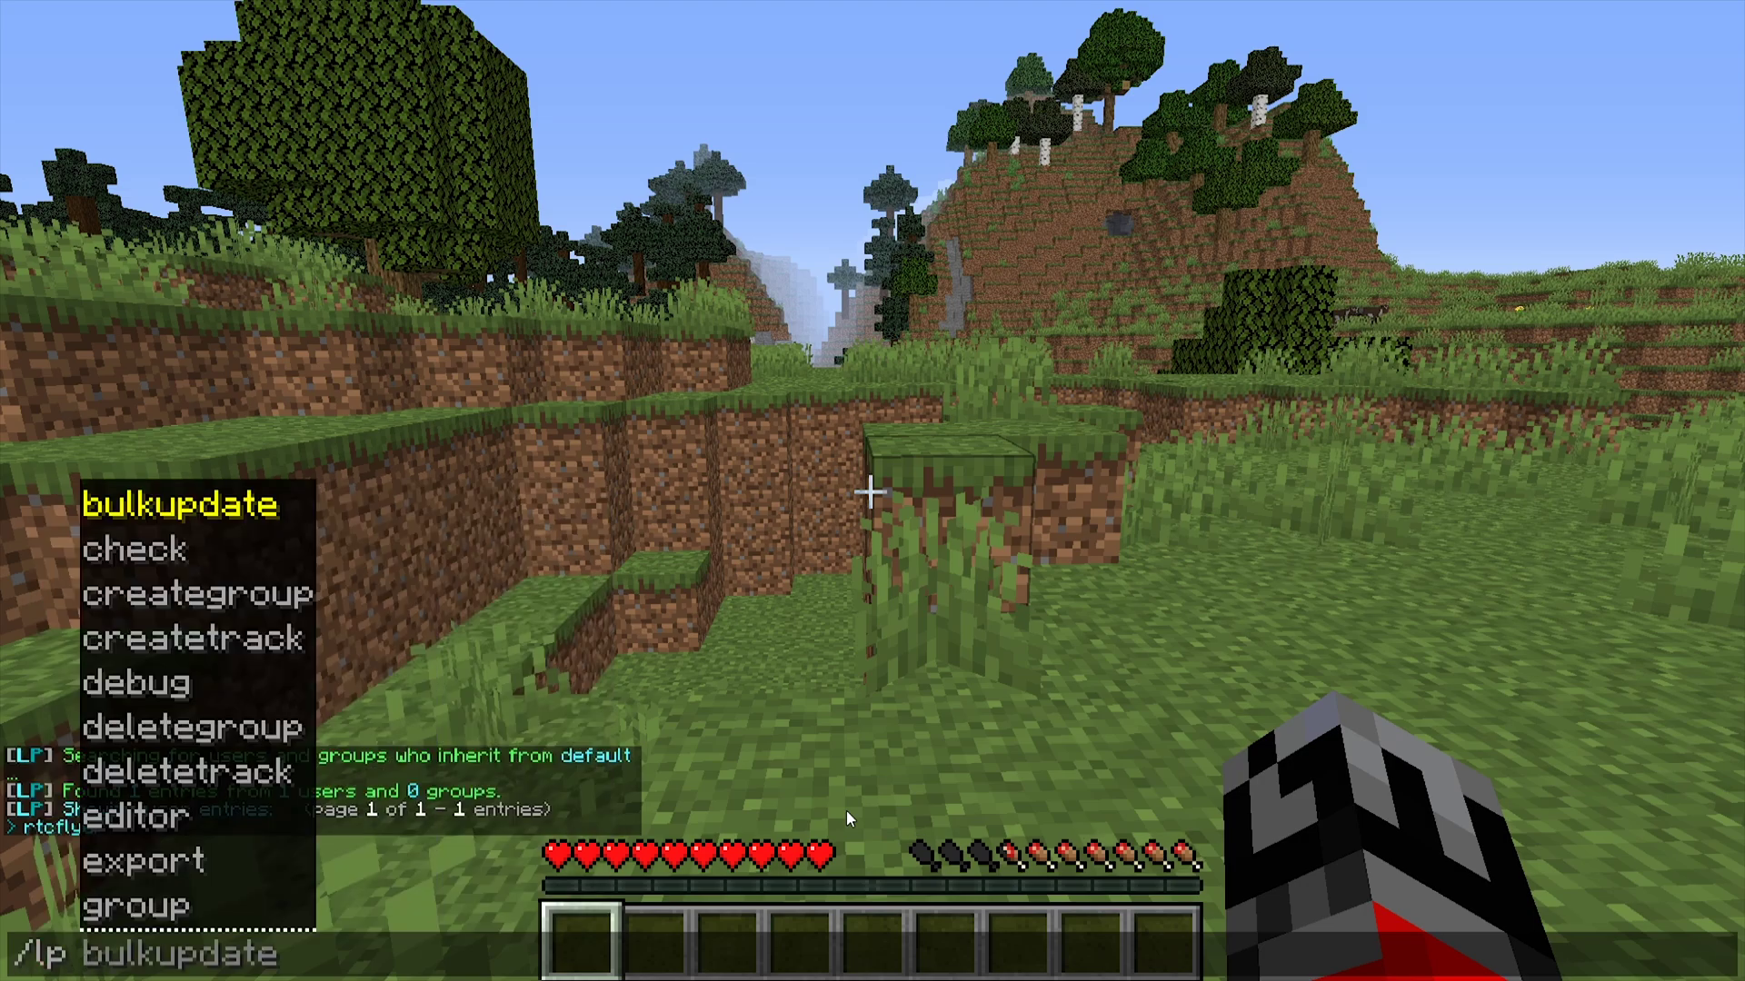
type("group default p")
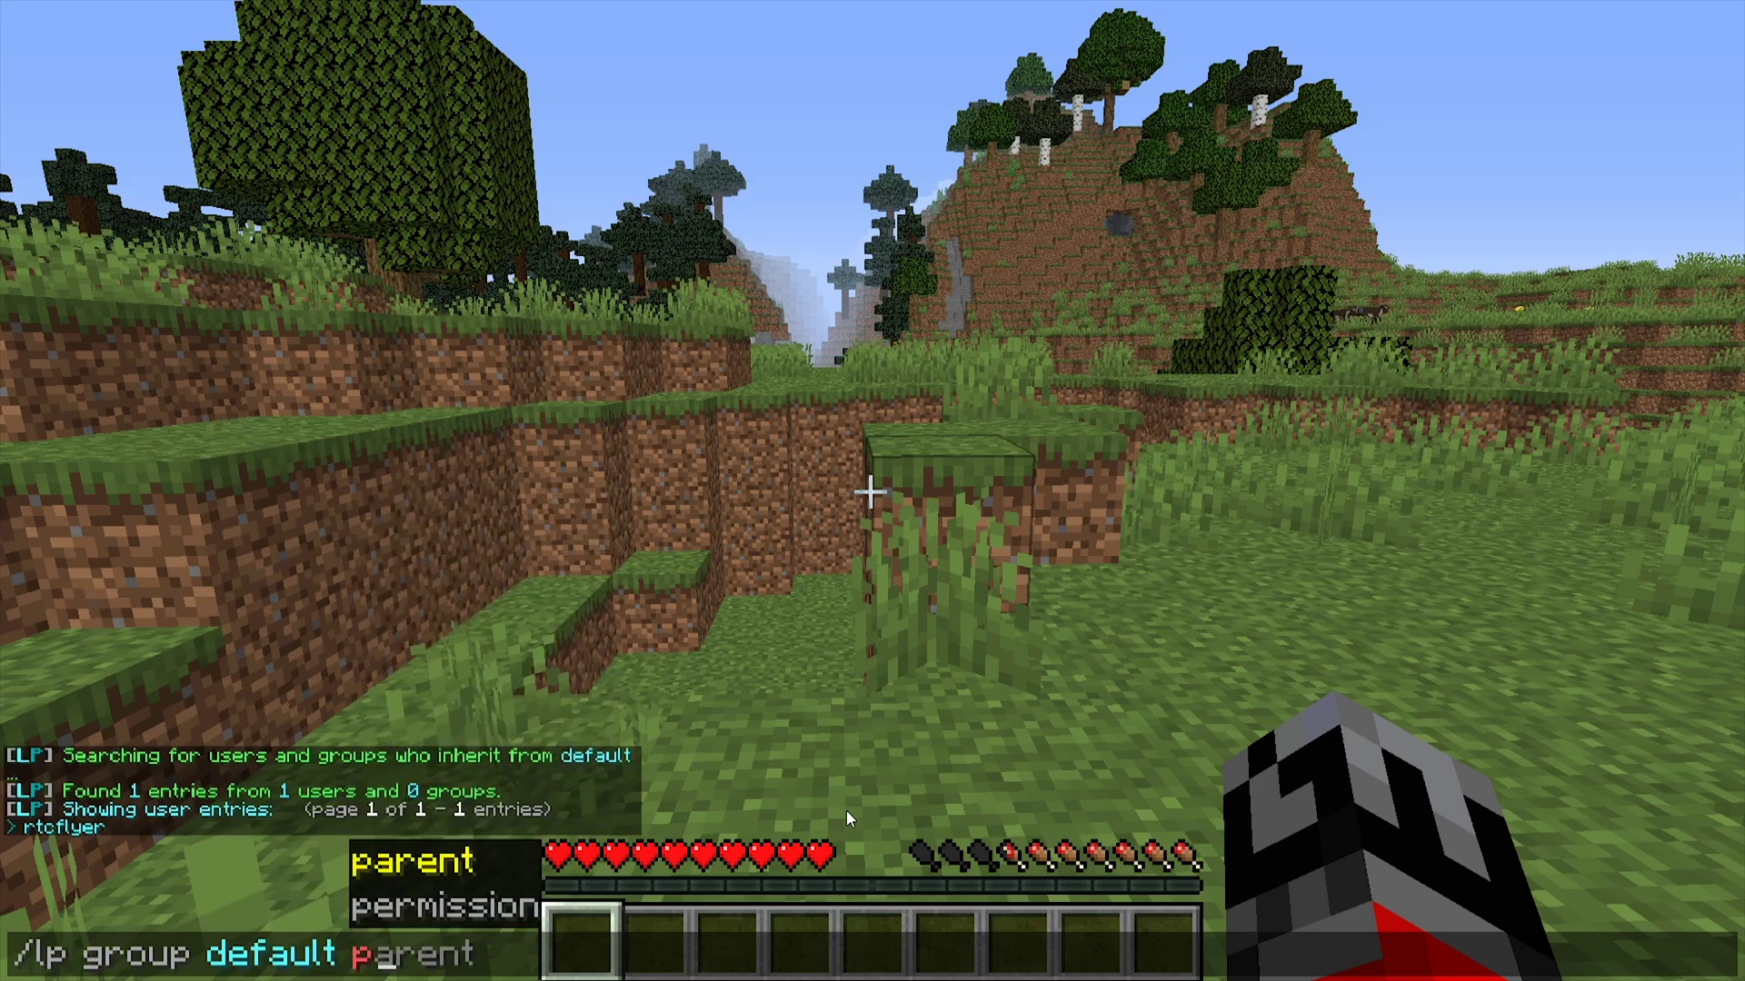
type("ermission set")
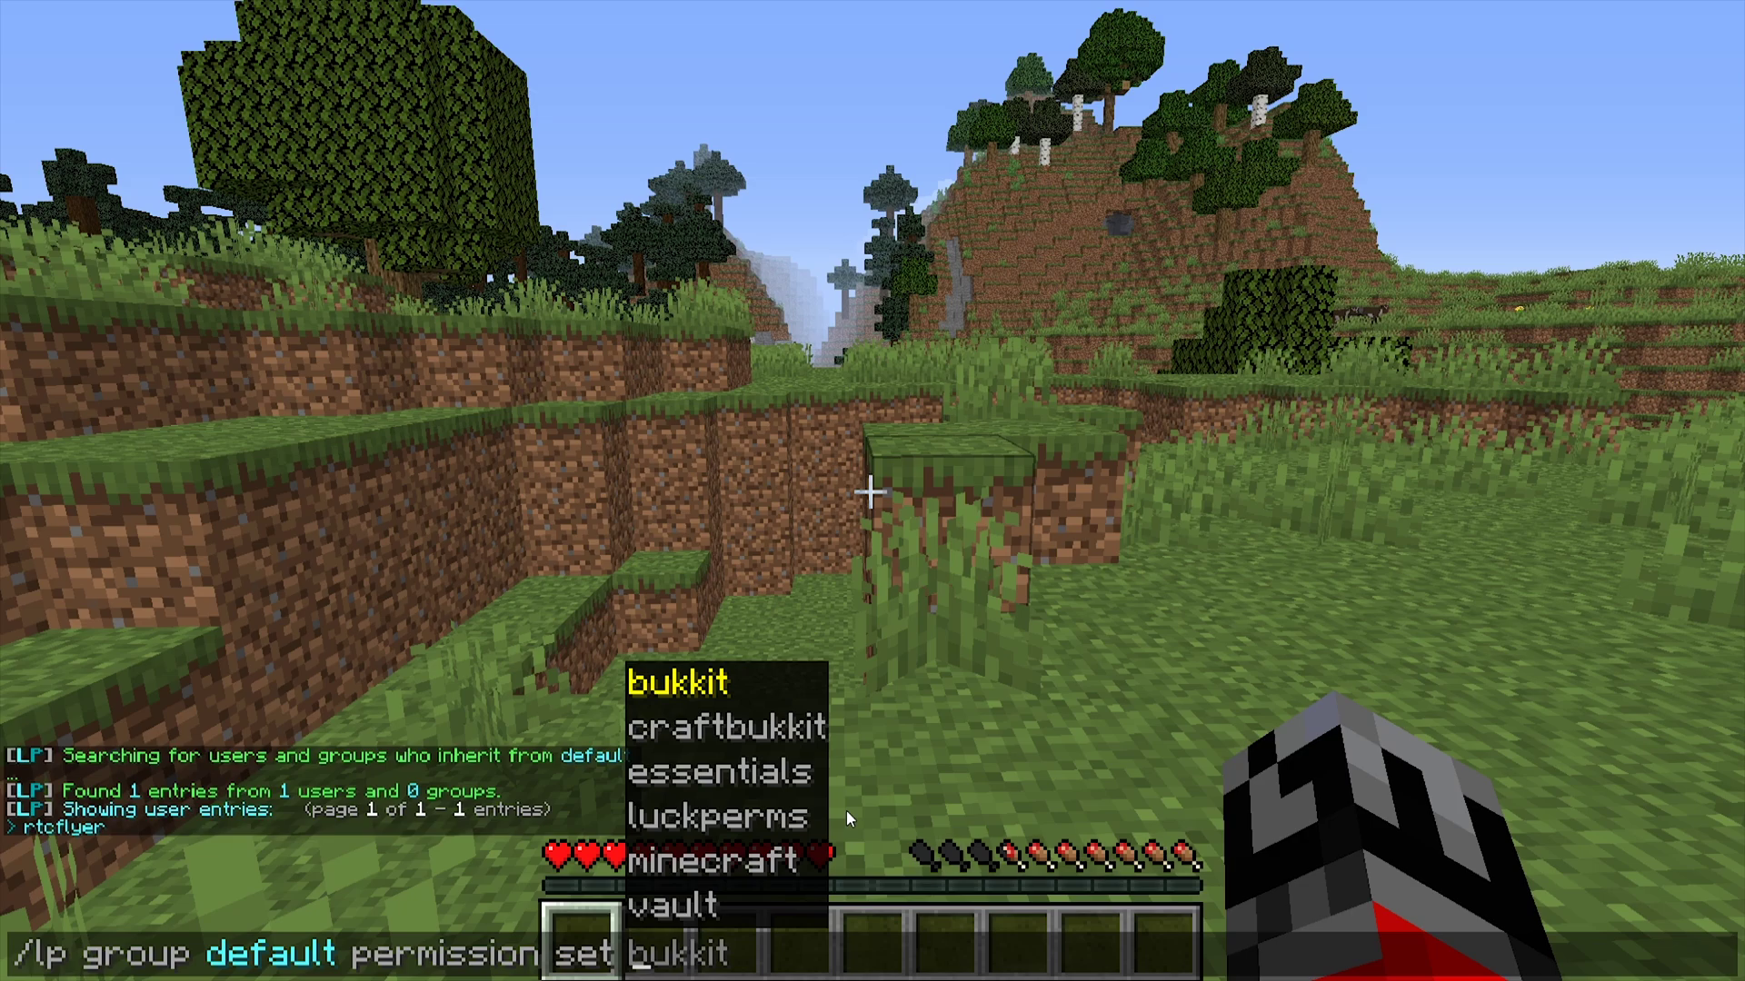
type("essenti")
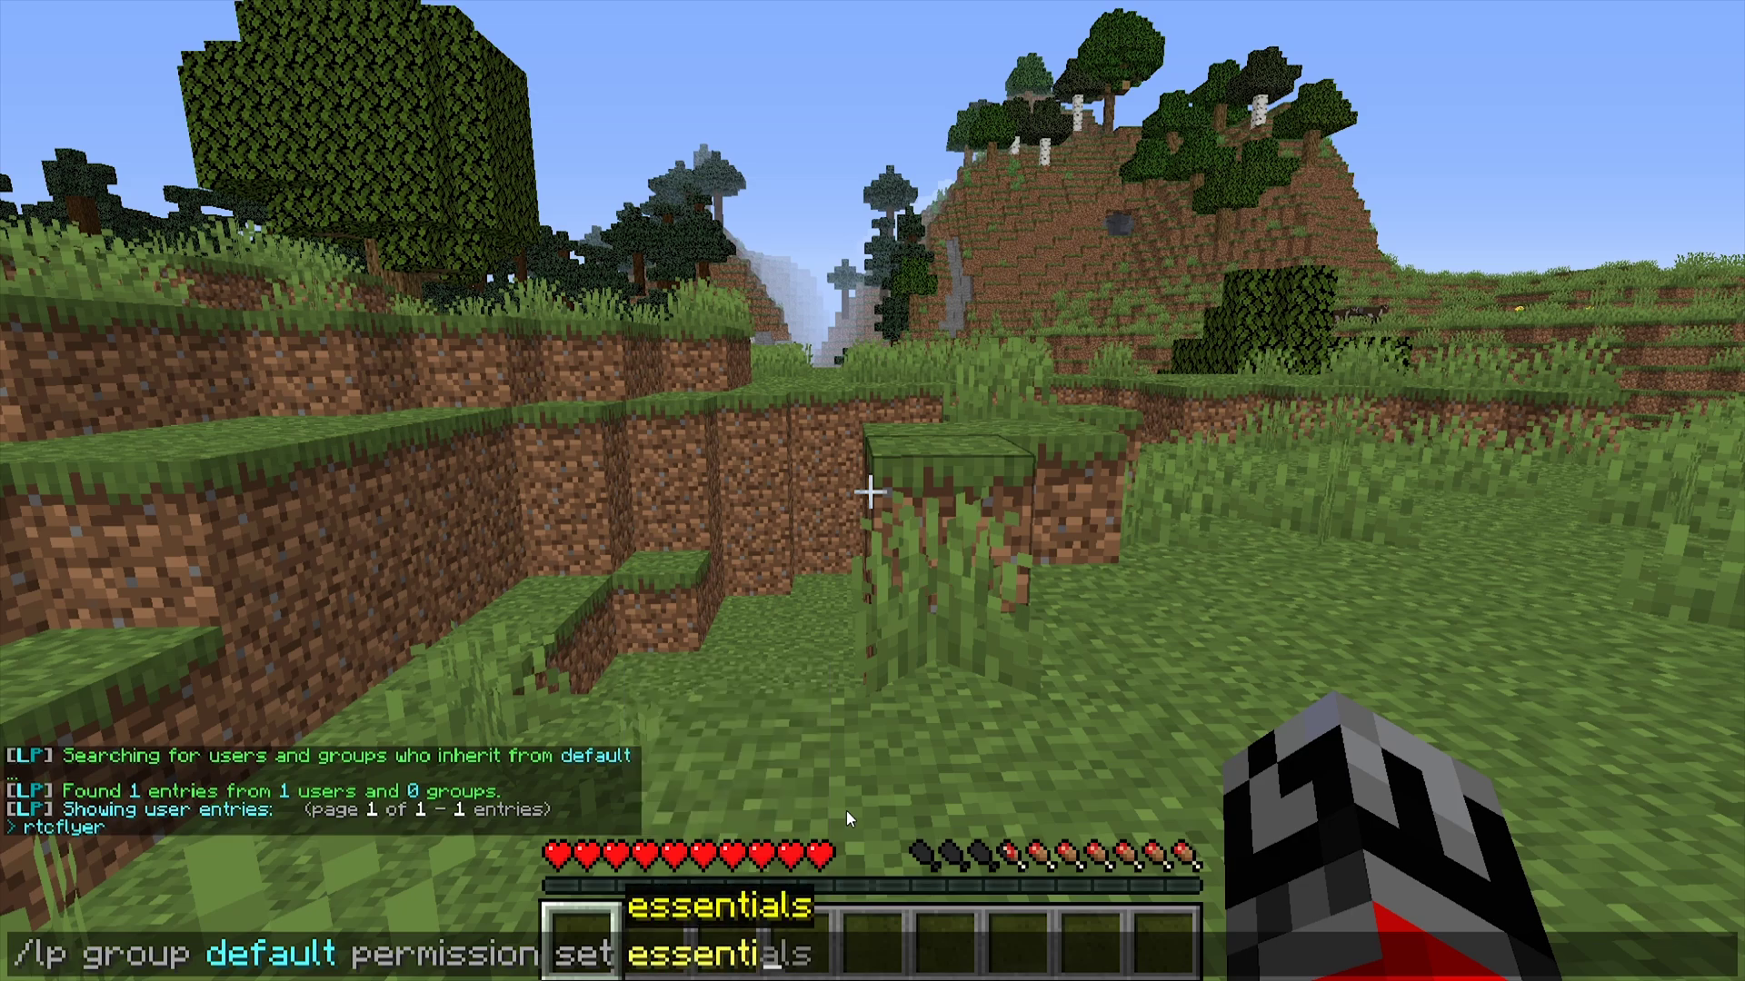
type("als.")
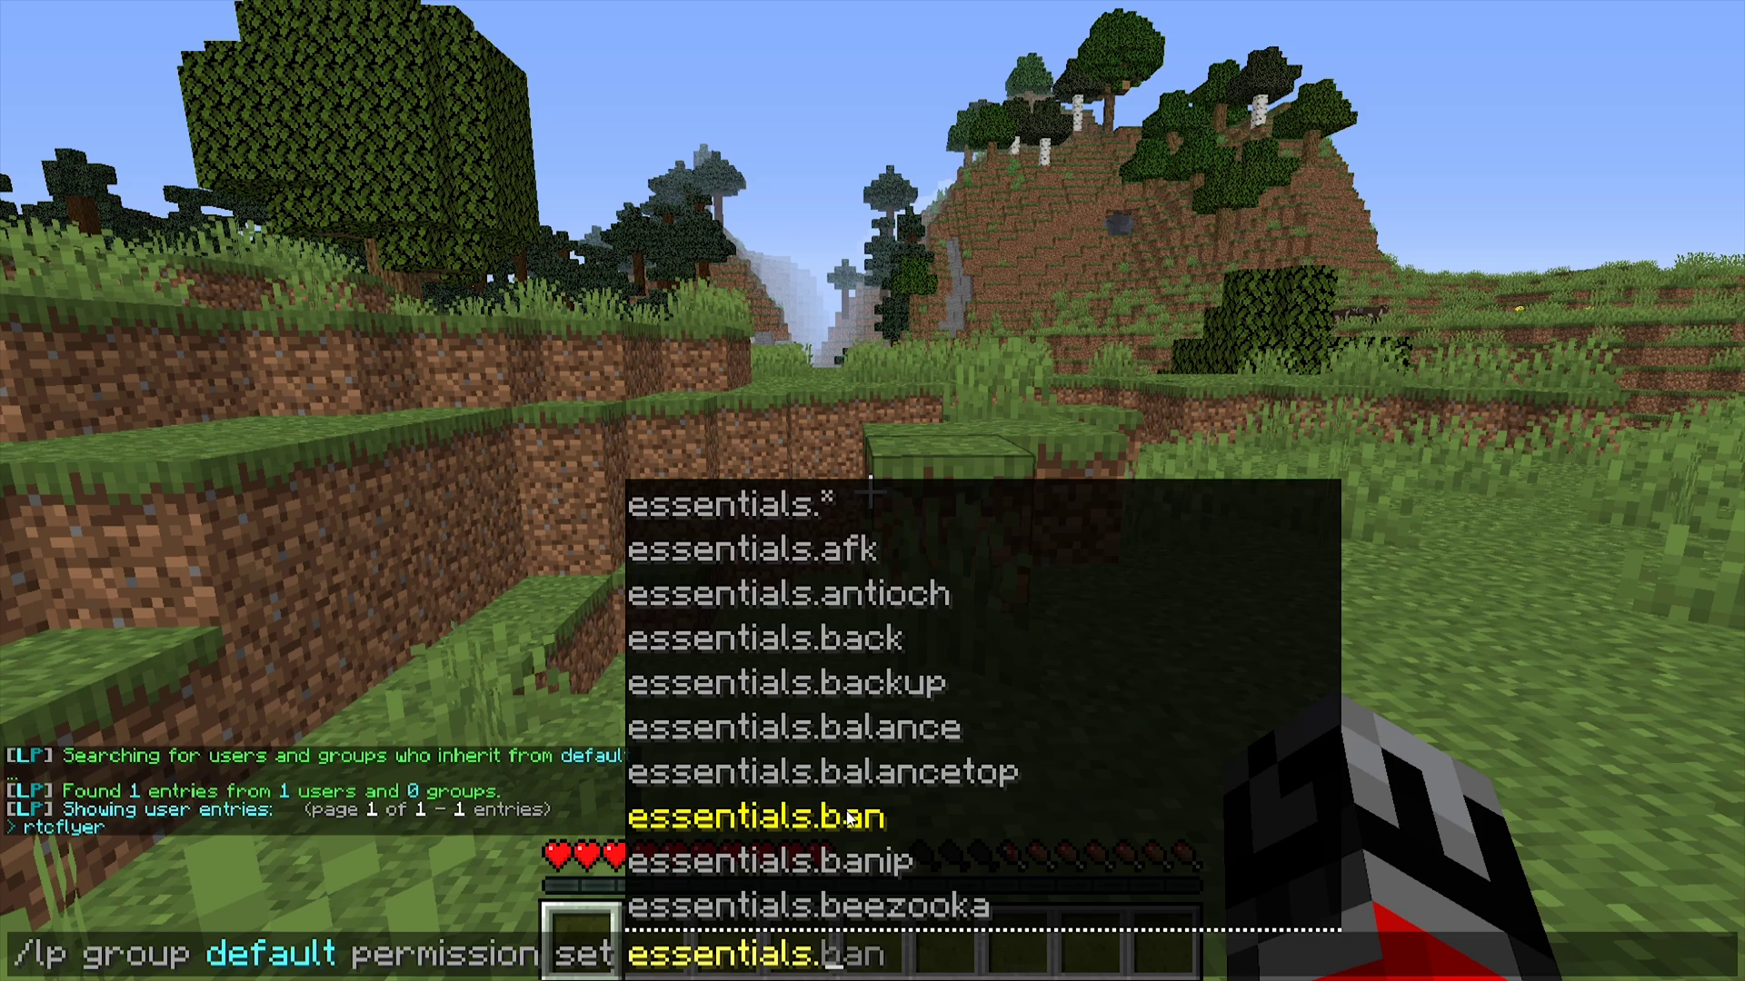
type("rules ")
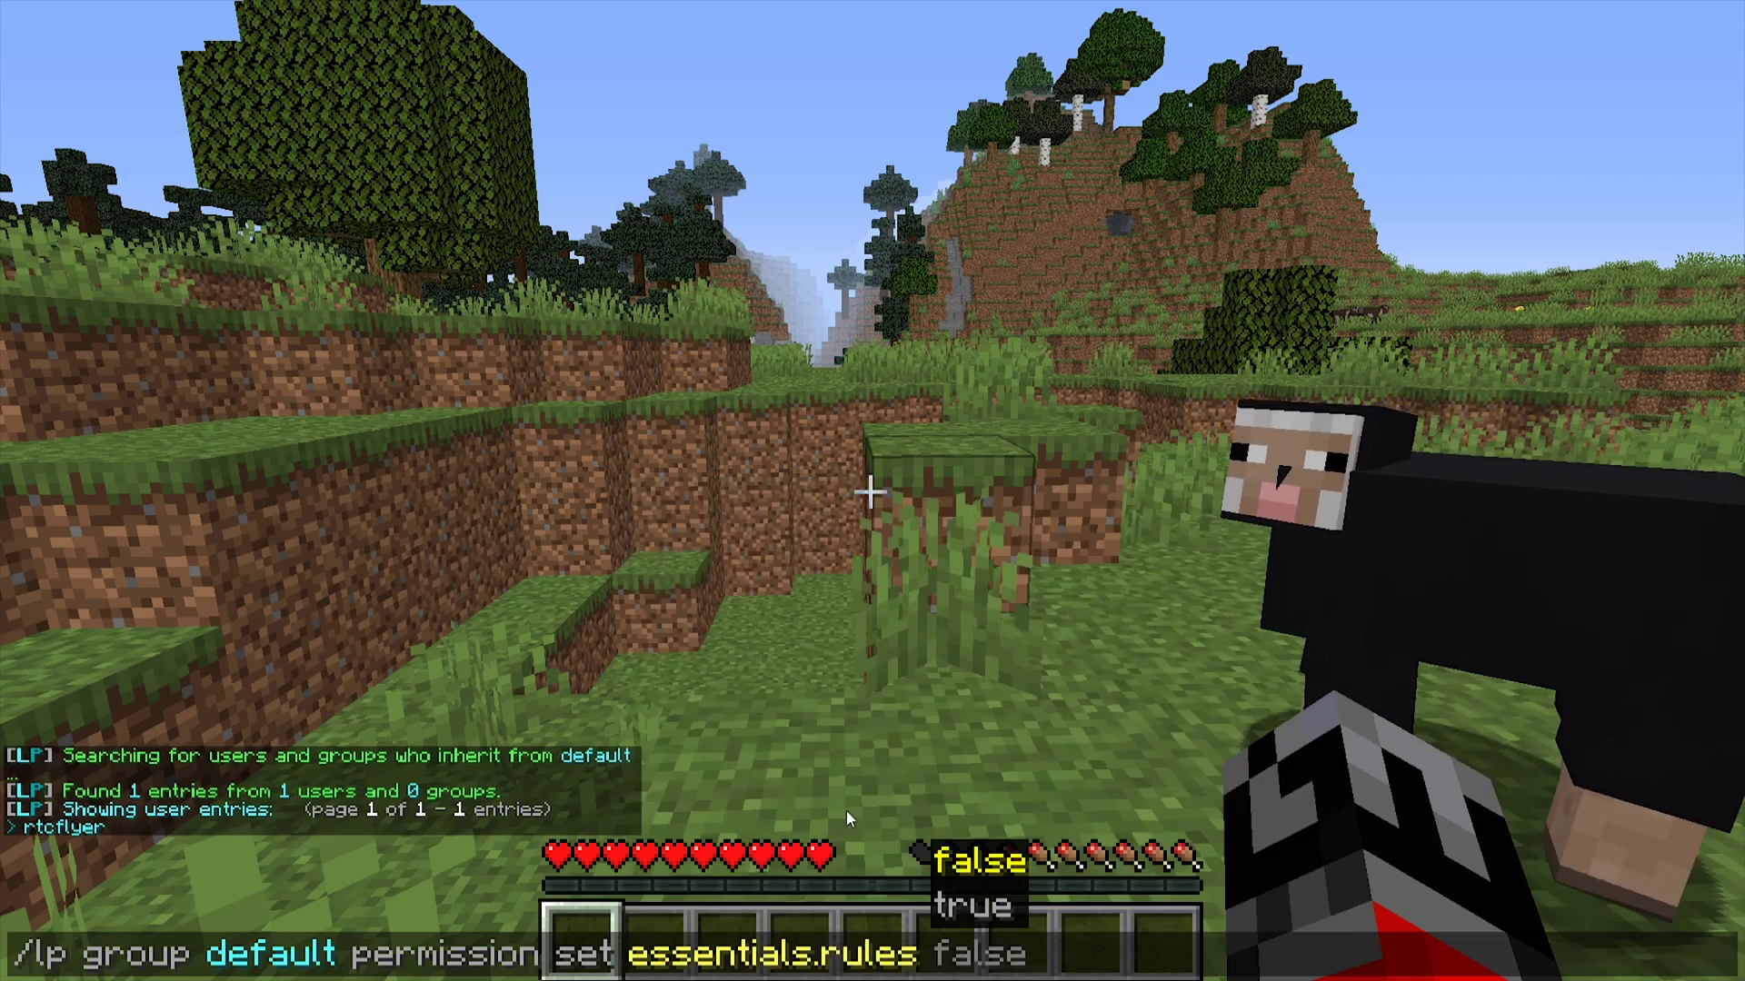
type("true")
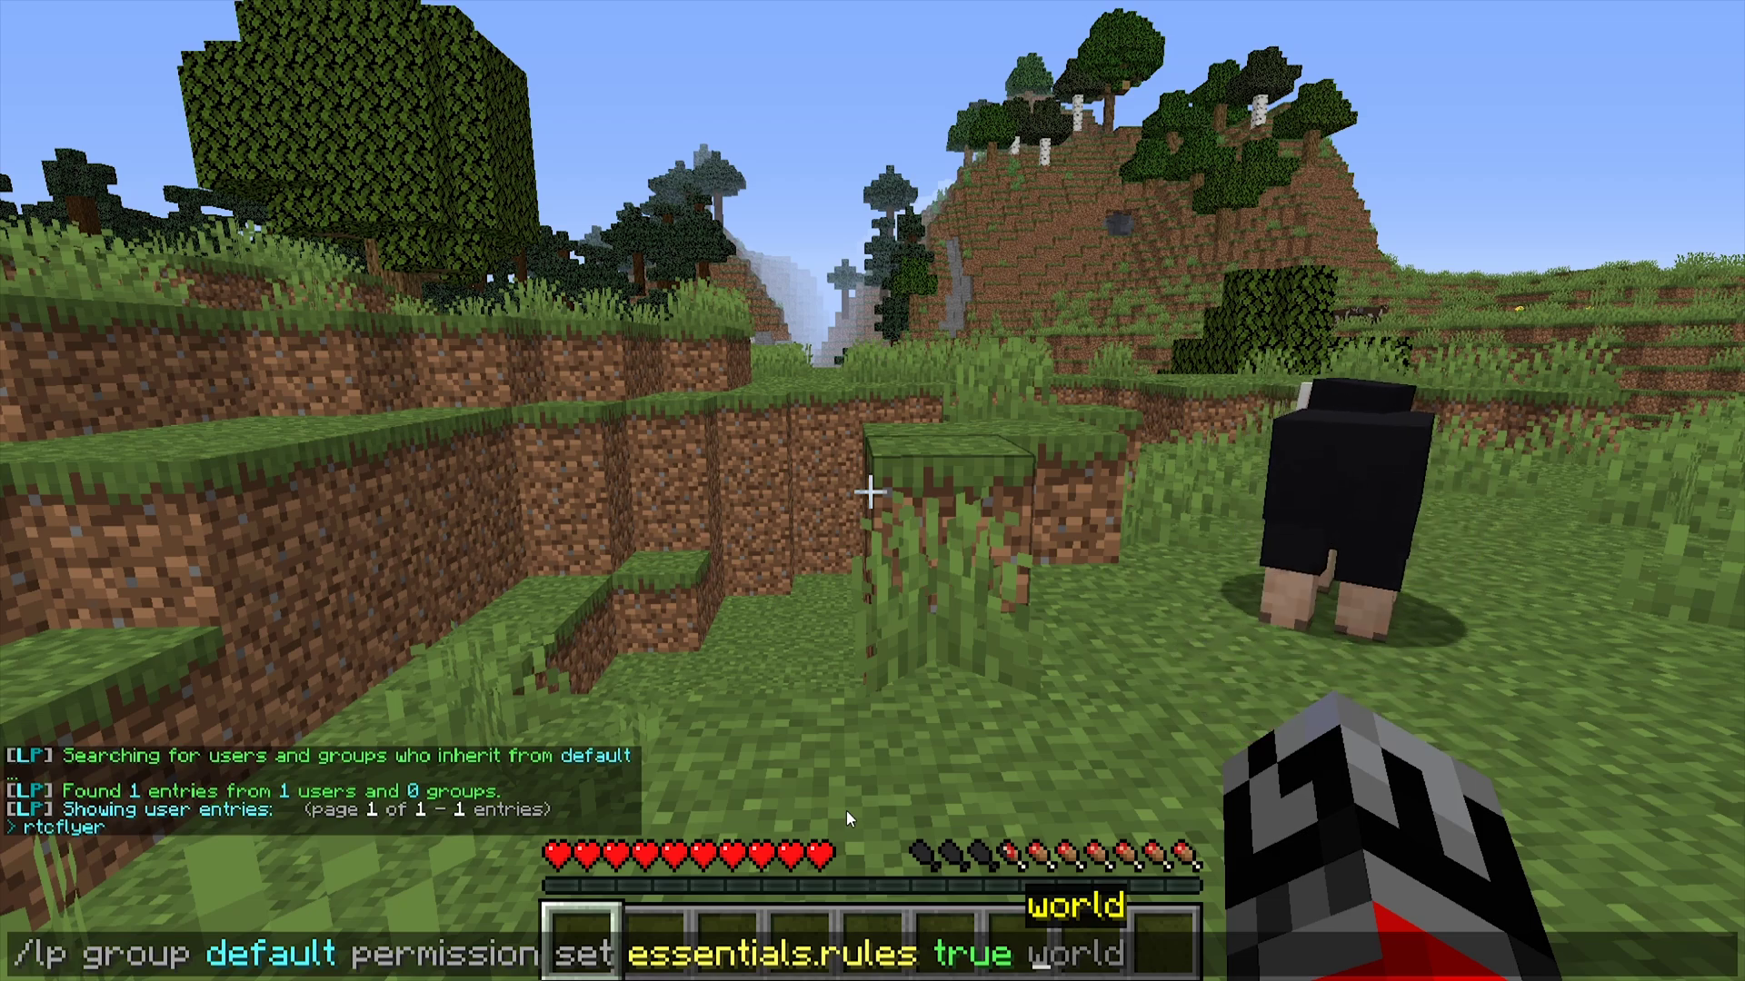
key("Return")
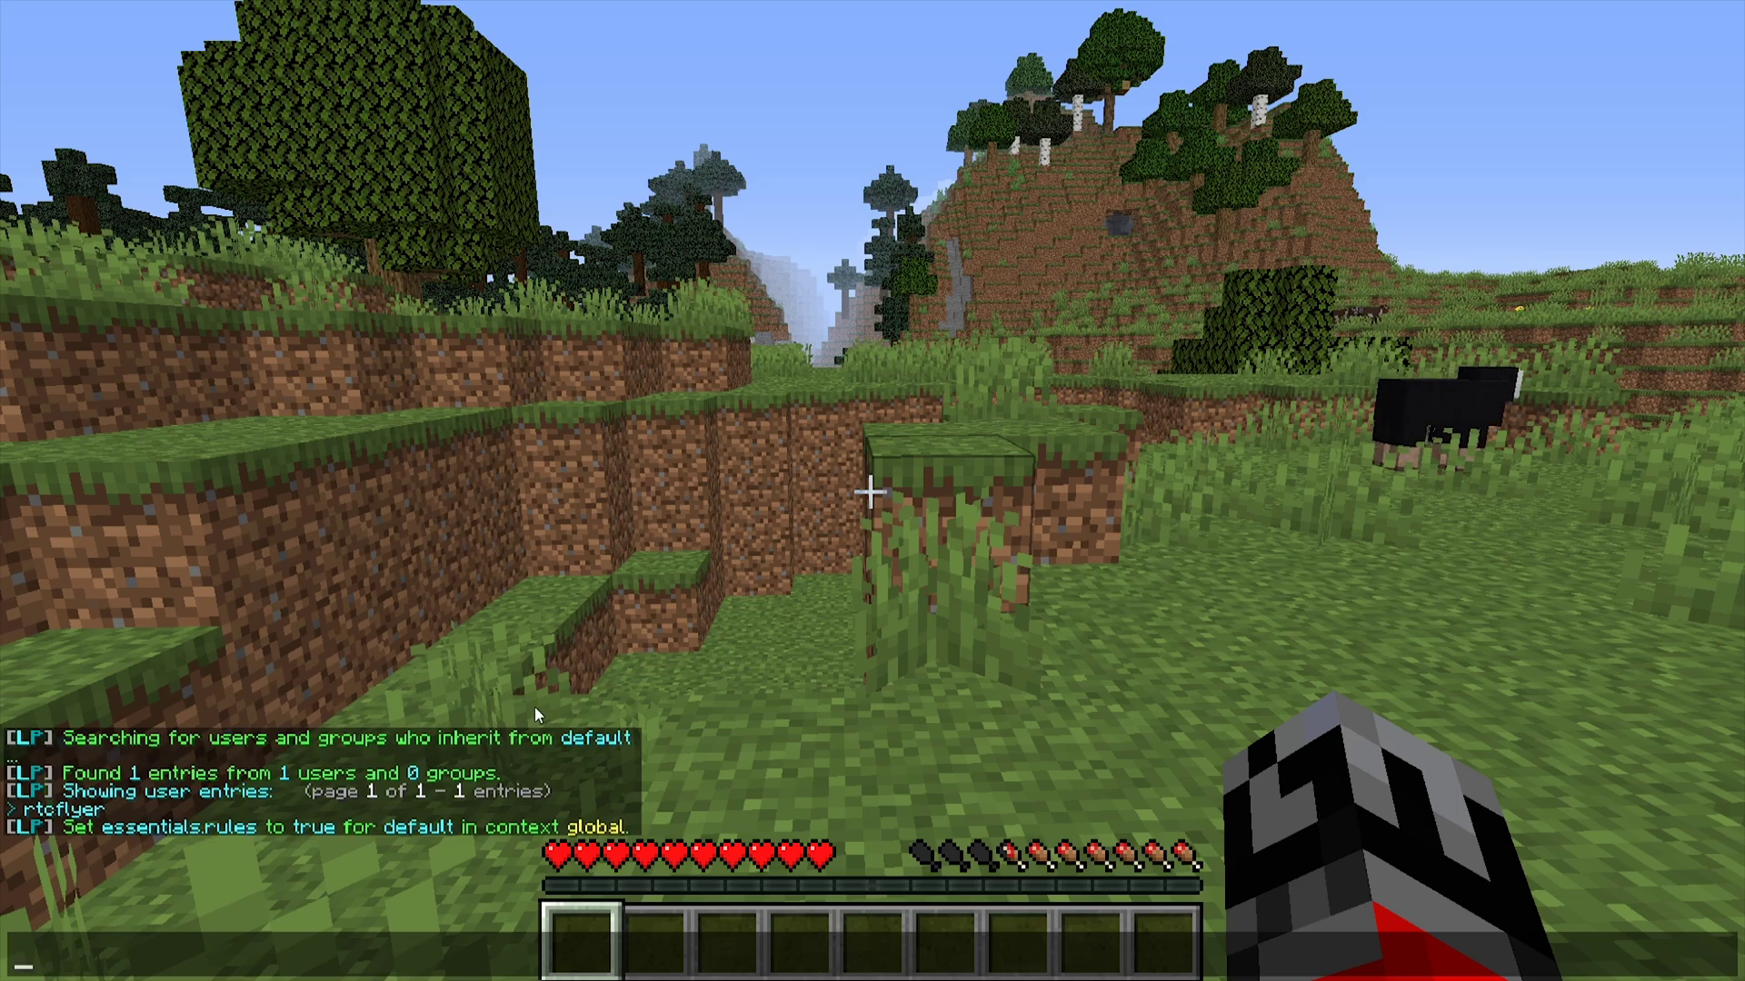
- Run /rules to show Be respectful, Be ethical, Use common sense, then reopen chat history
type("/rules")
key("Return")
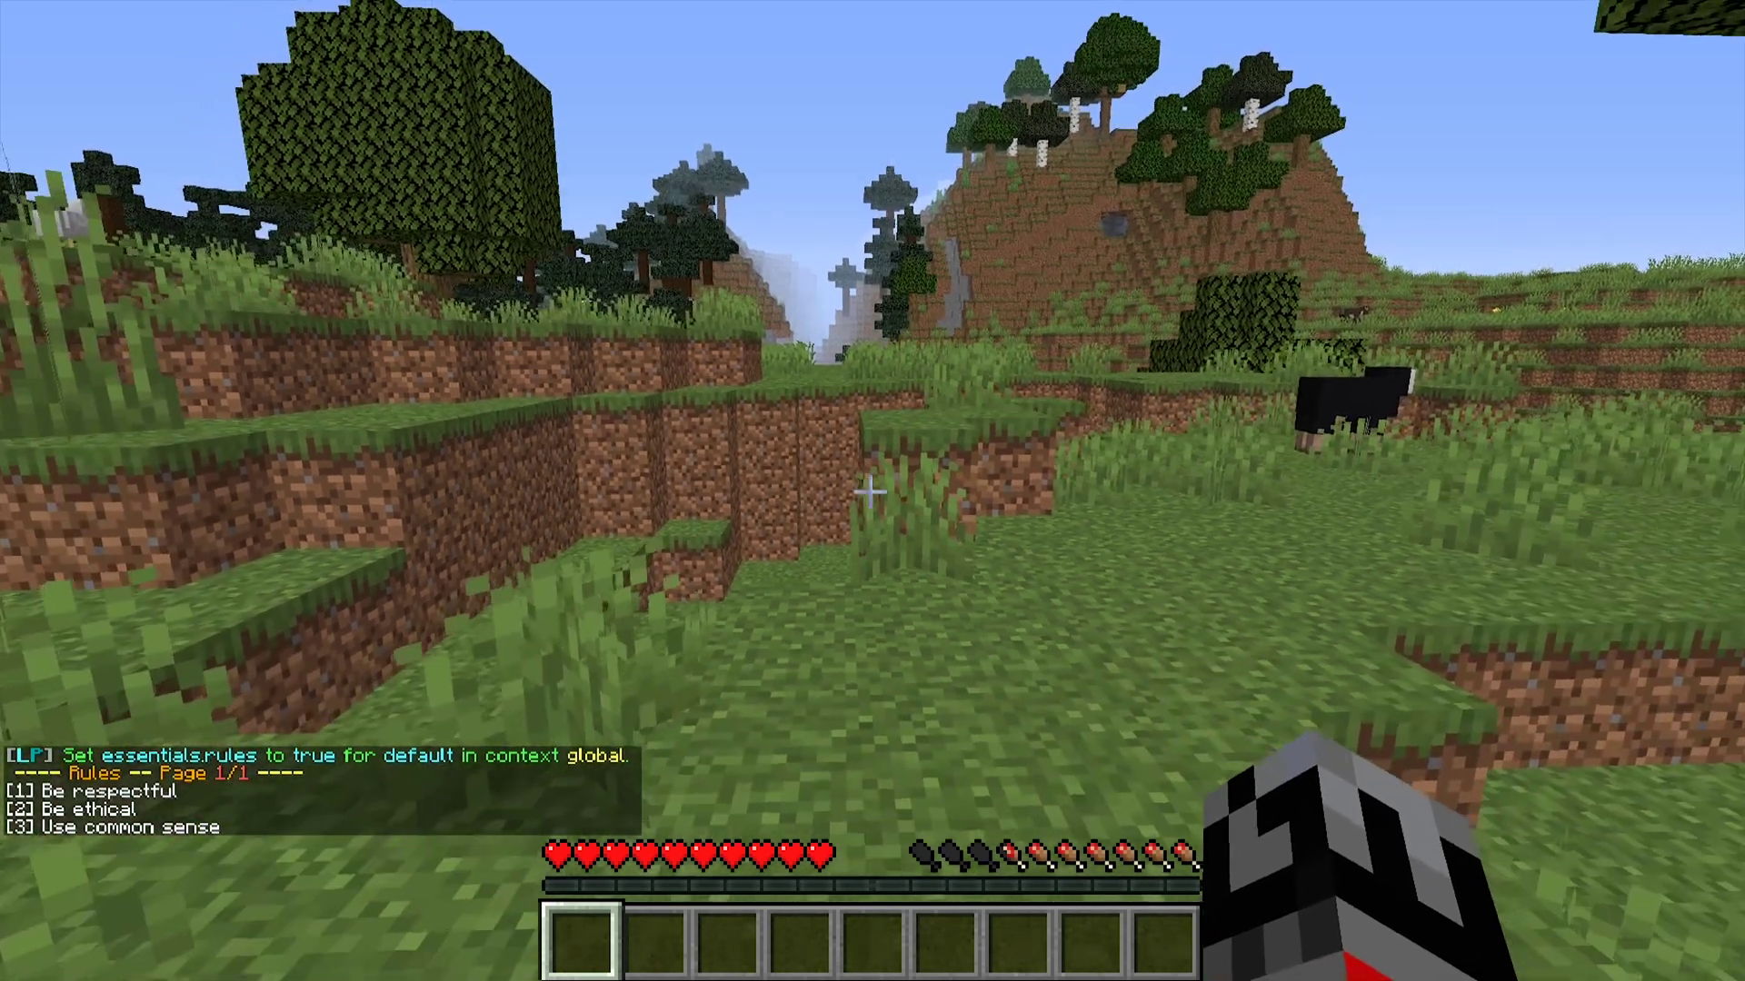
key("t")
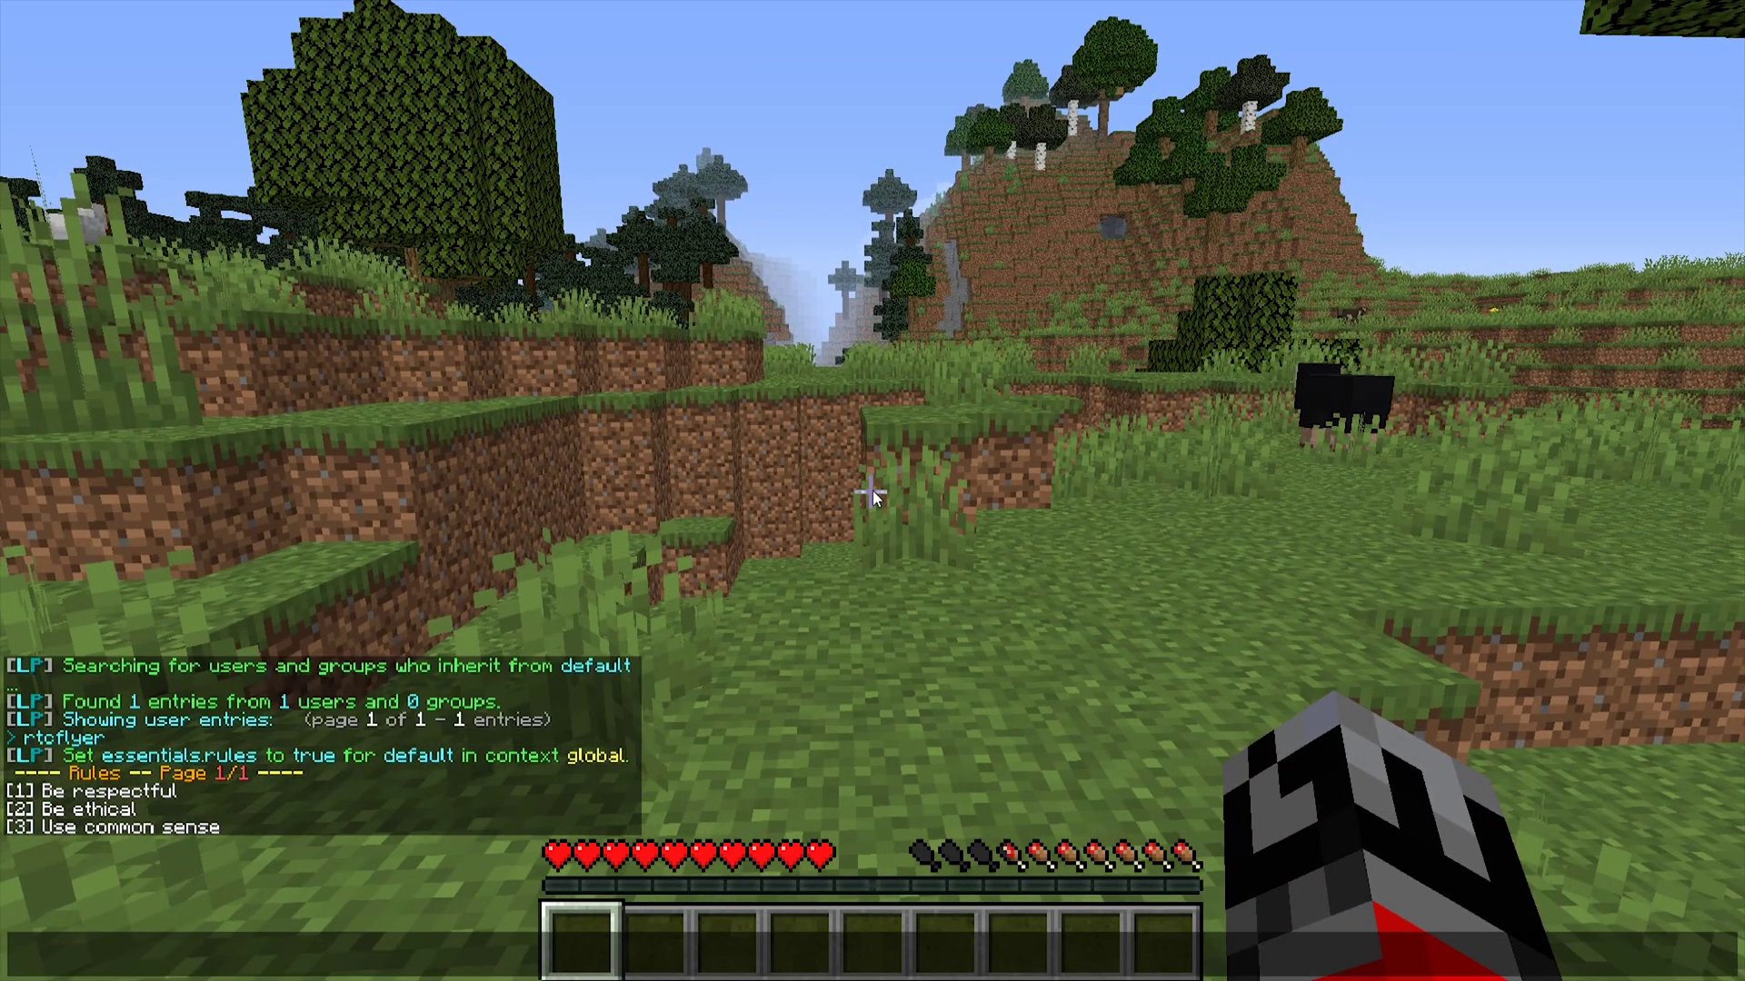